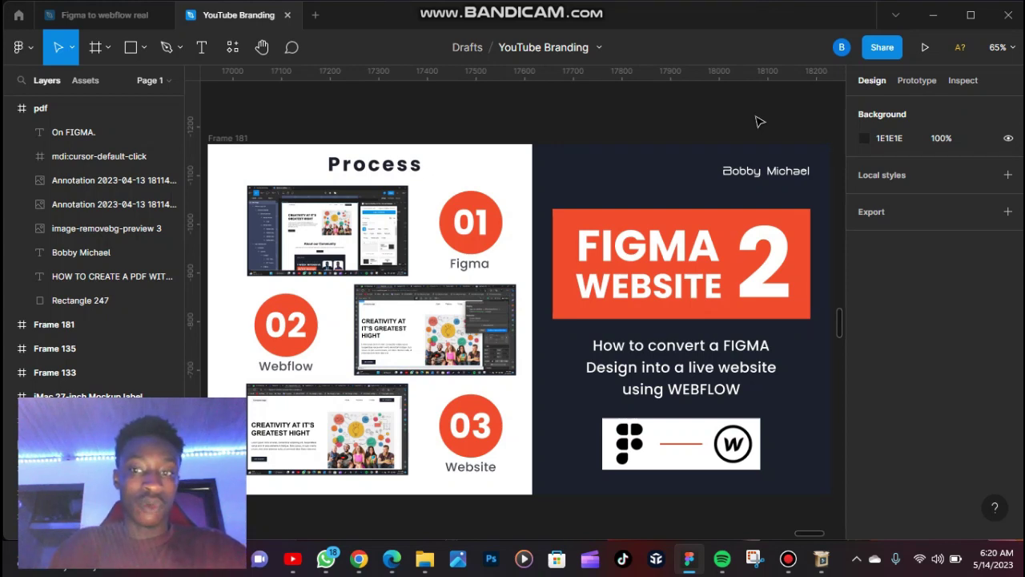
Switch to Edge to view the Figma to Webflow authorization page with its selectable sites, and return to Figma.
{"action": "left_click", "coordinate": [929, 15]}
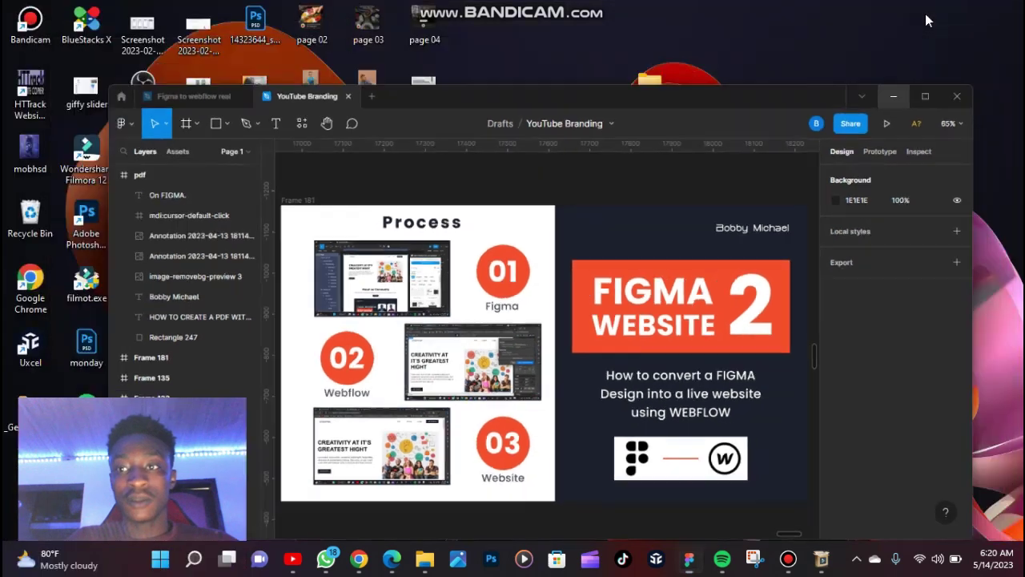
{"action": "left_click", "coordinate": [391, 558]}
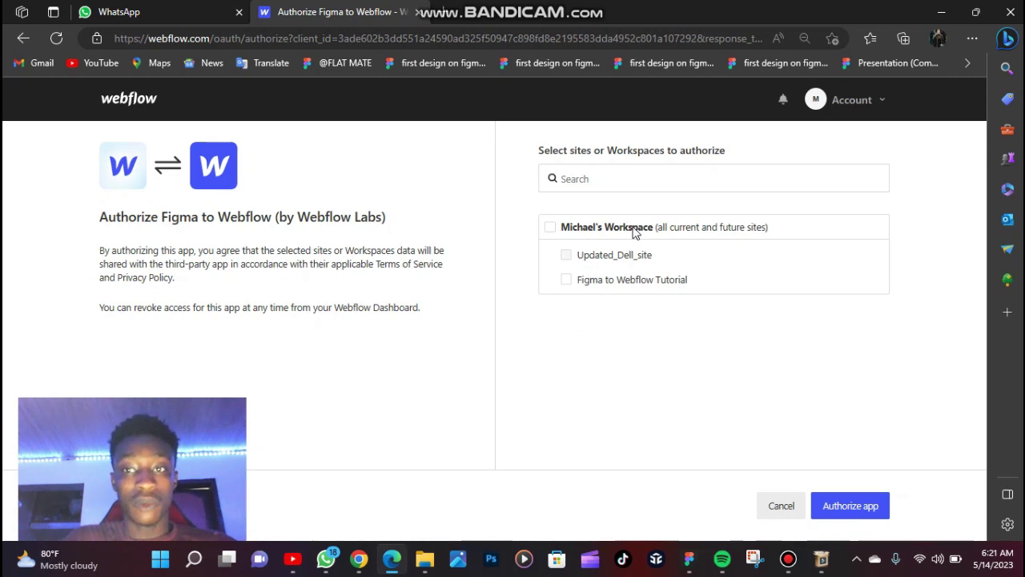
{"action": "left_click", "coordinate": [942, 10]}
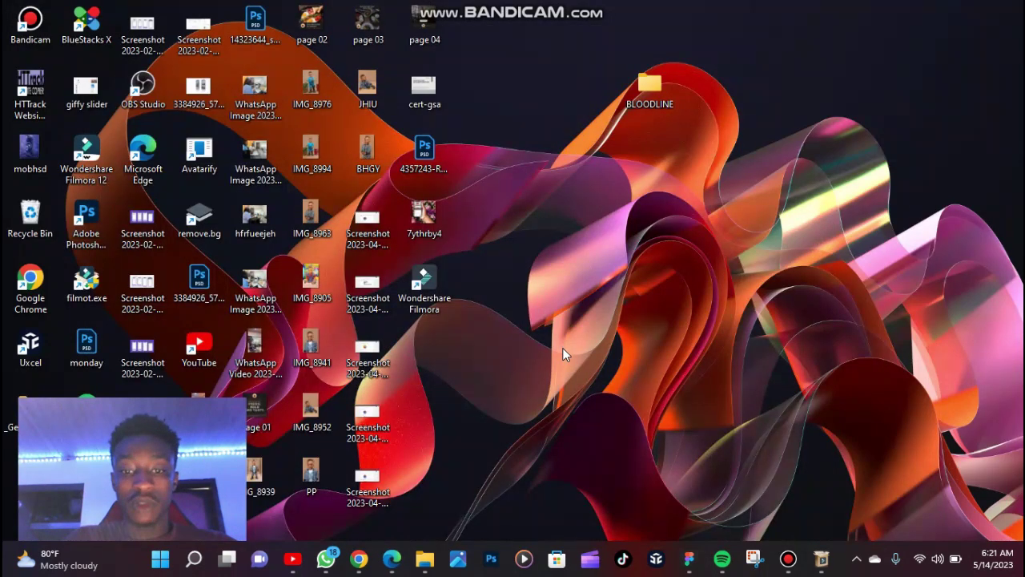
{"action": "left_click", "coordinate": [688, 560]}
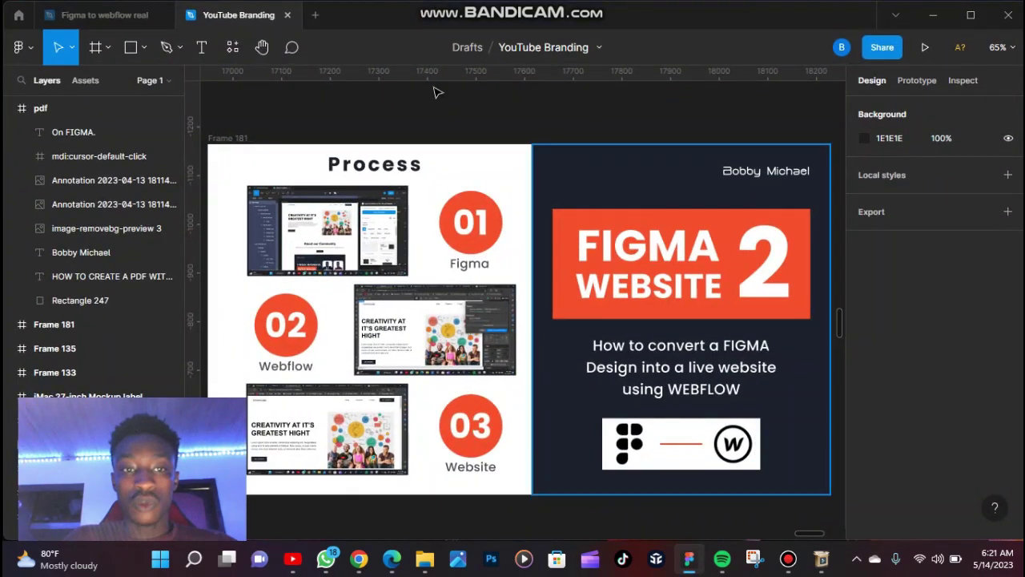
Open the "Figma to webflow real" file and look over its New Page design.
{"action": "left_click", "coordinate": [98, 13]}
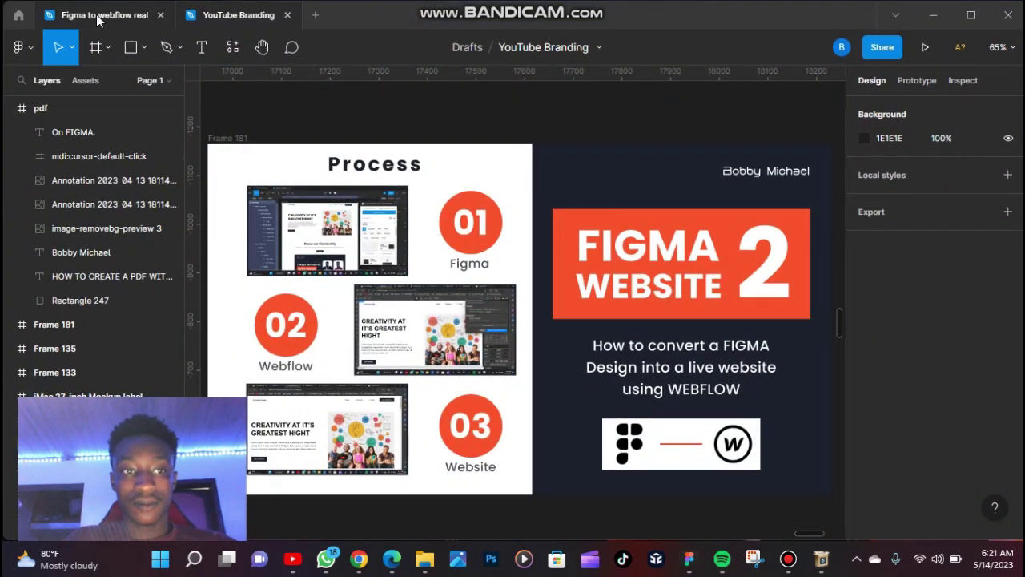
{"action": "scroll", "coordinate": [447, 196], "scroll_direction": "down", "scroll_amount": 7}
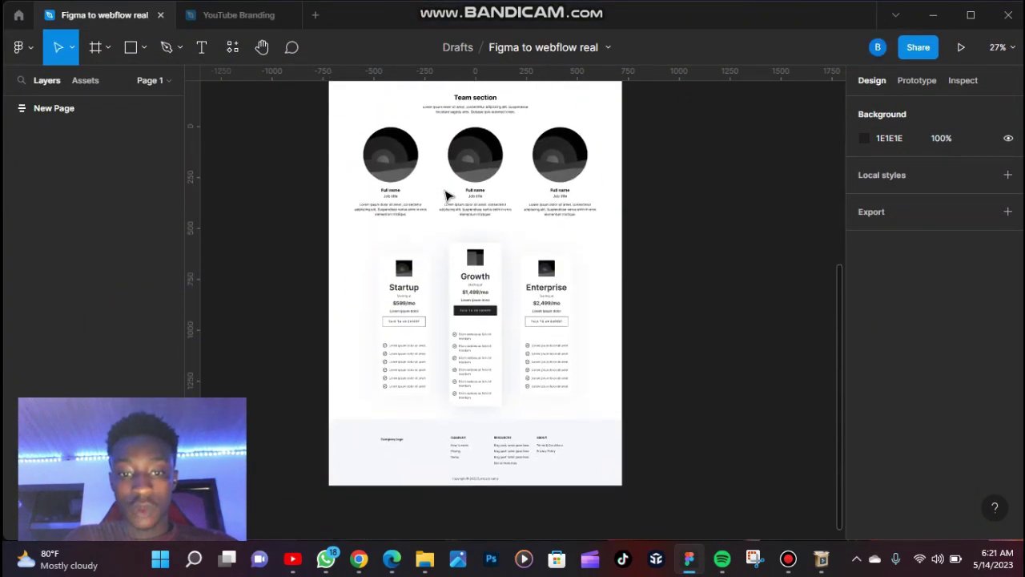
{"action": "scroll", "coordinate": [447, 196], "scroll_direction": "up", "scroll_amount": 7}
{"action": "scroll", "coordinate": [447, 196], "scroll_direction": "up", "scroll_amount": 2}
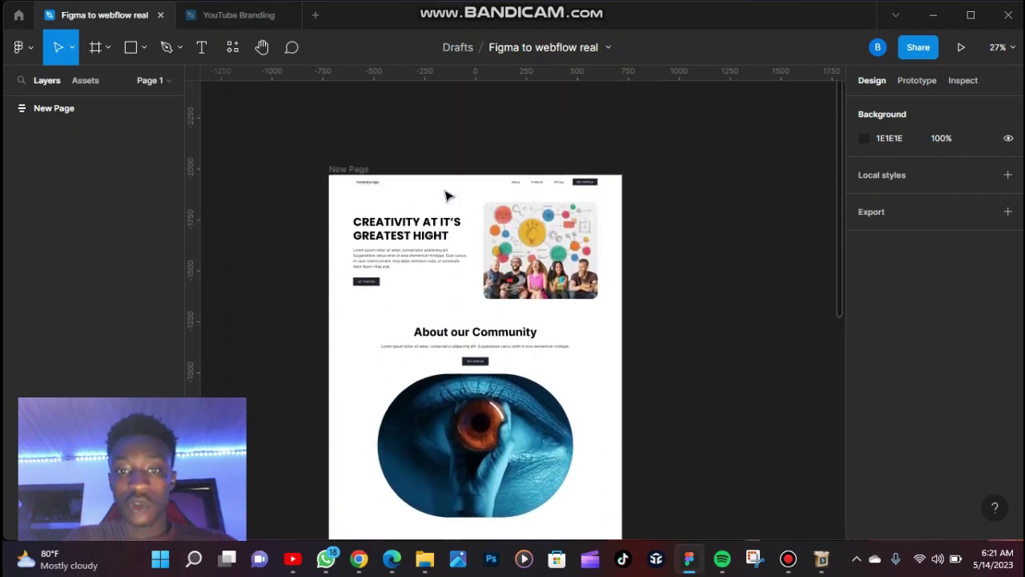
Run the recently used Figma to Webflow plugin in this file.
{"action": "left_click", "coordinate": [232, 47]}
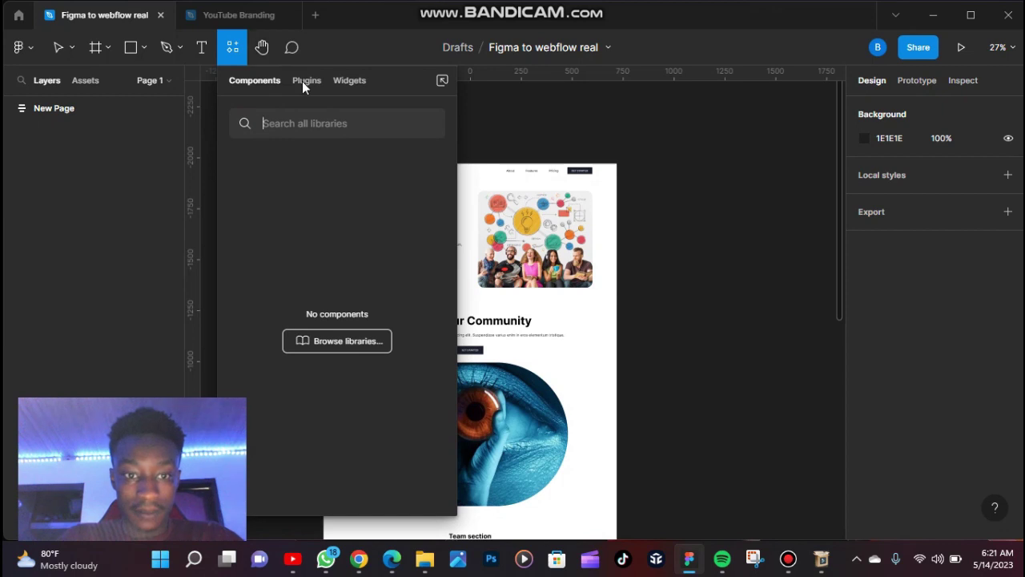
{"action": "left_click", "coordinate": [304, 81]}
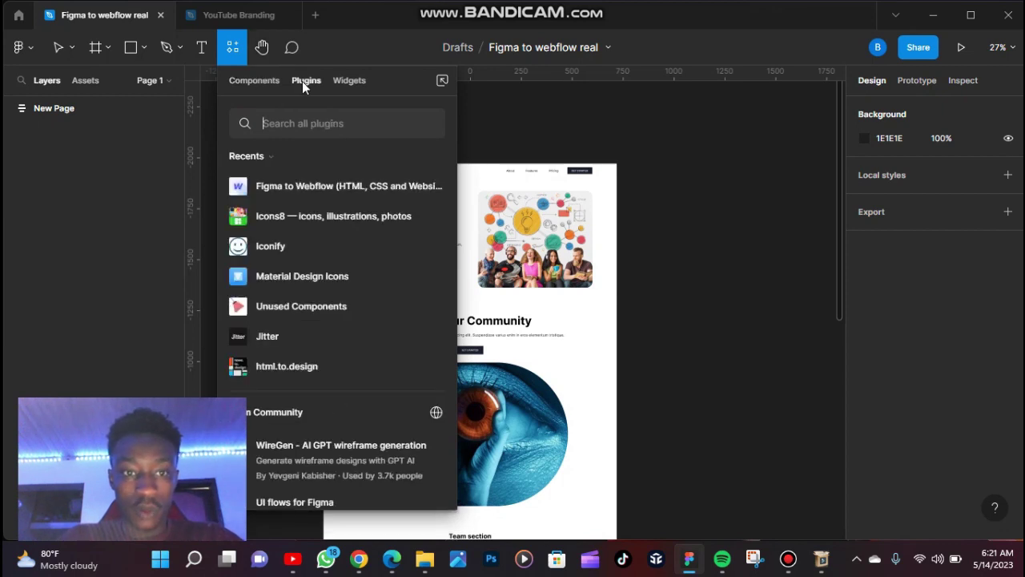
{"action": "left_click", "coordinate": [430, 187]}
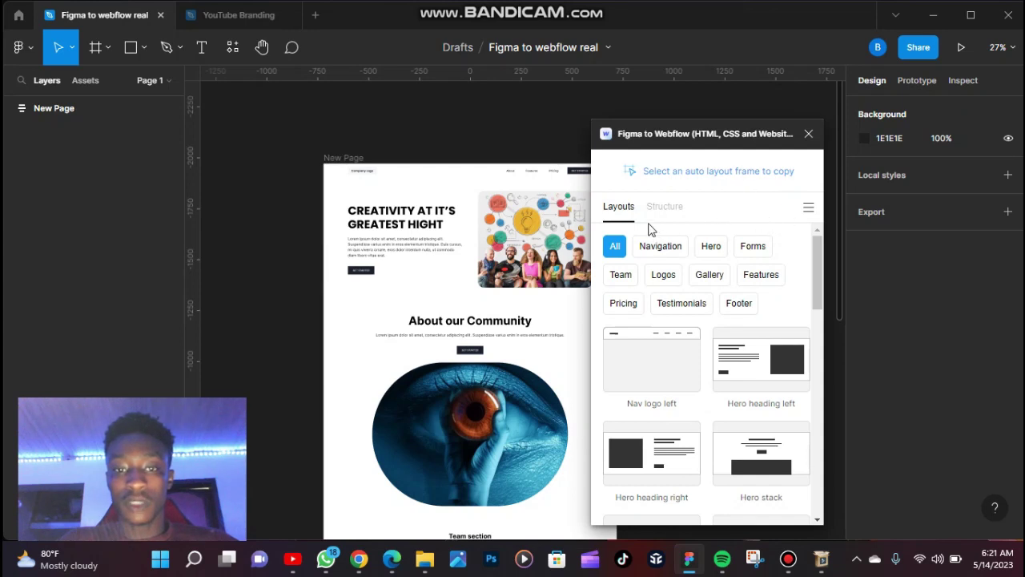
Select the New Page frame and choose "Figma to Webflow Tutorial" as the plugin's Webflow site.
{"action": "left_click", "coordinate": [353, 158]}
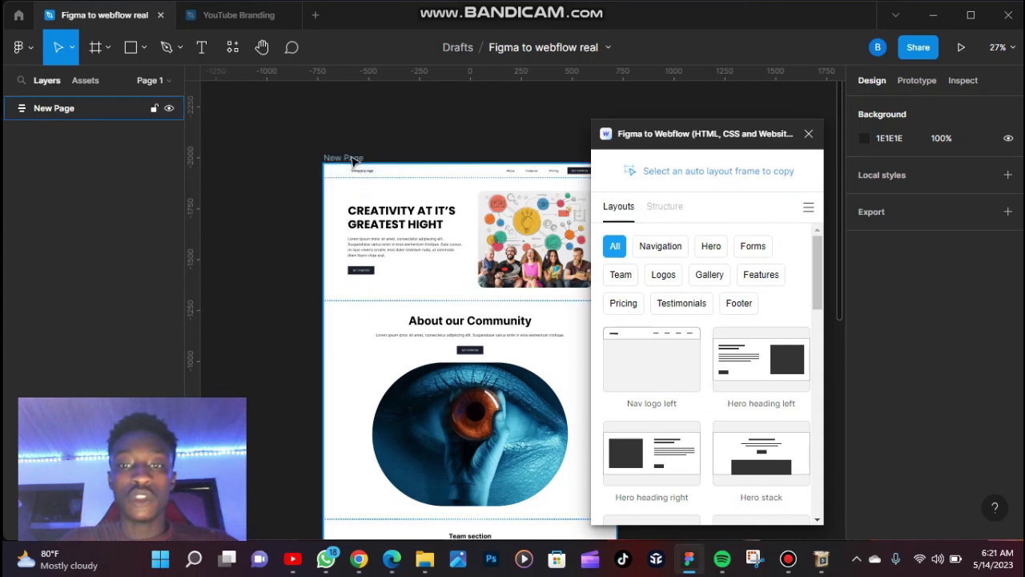
{"action": "scroll", "coordinate": [352, 159], "scroll_direction": "right", "scroll_amount": 2}
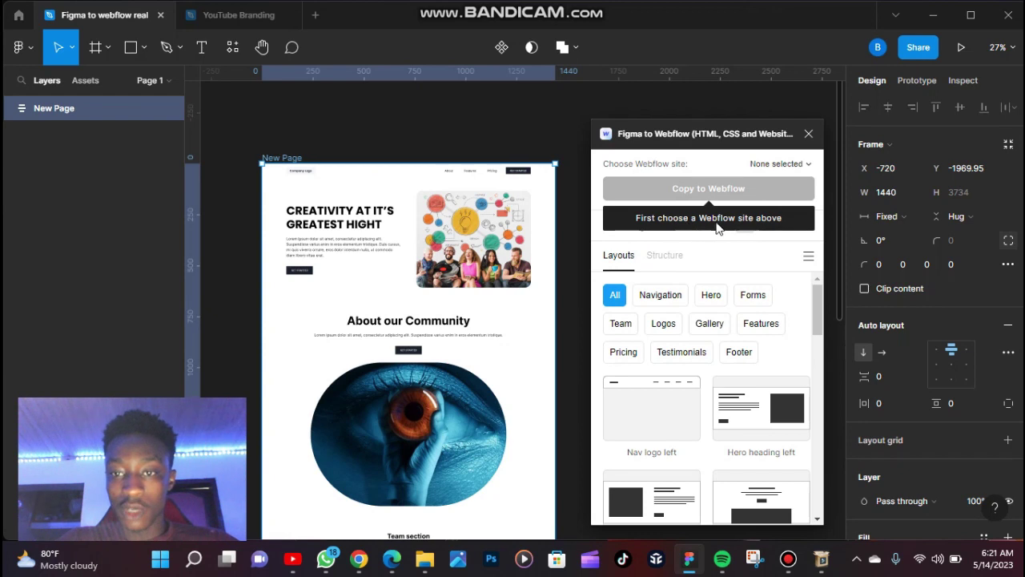
{"action": "left_click", "coordinate": [807, 165]}
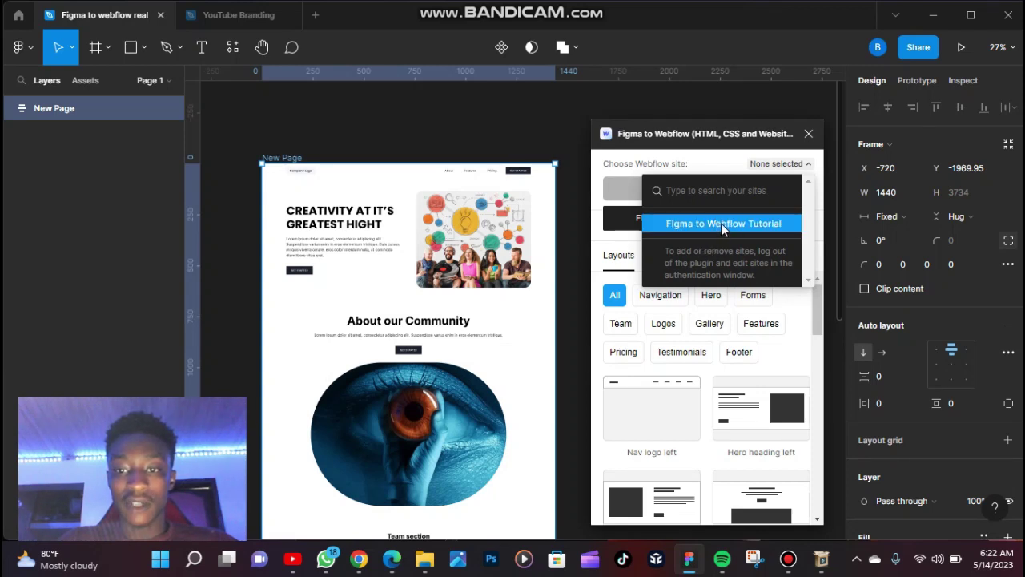
{"action": "left_click", "coordinate": [721, 222]}
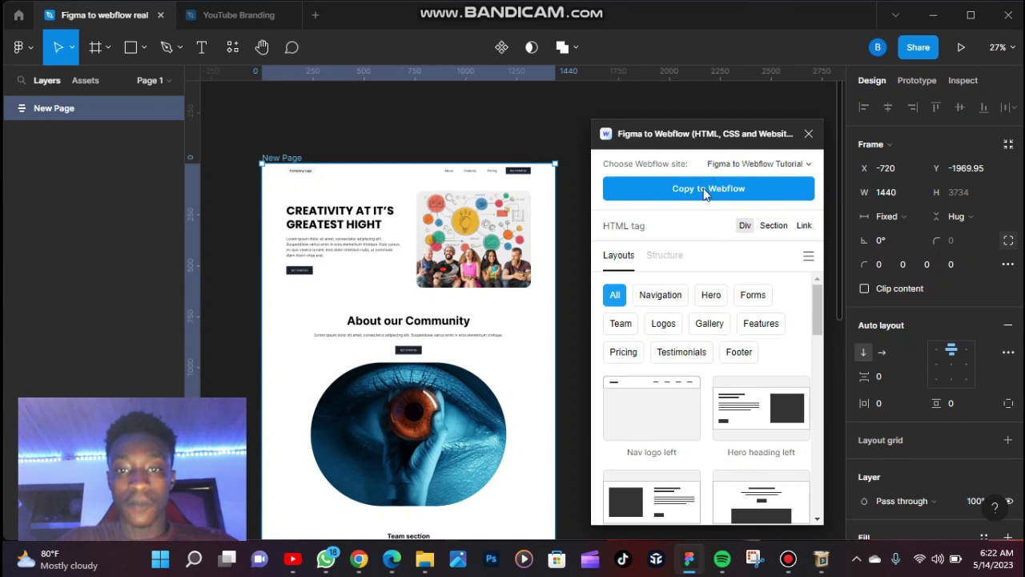
Look over the sections of the New Page design, and close the Figma to Webflow plugin with the frame deselected.
{"action": "scroll", "coordinate": [549, 213], "scroll_direction": "down", "scroll_amount": 6}
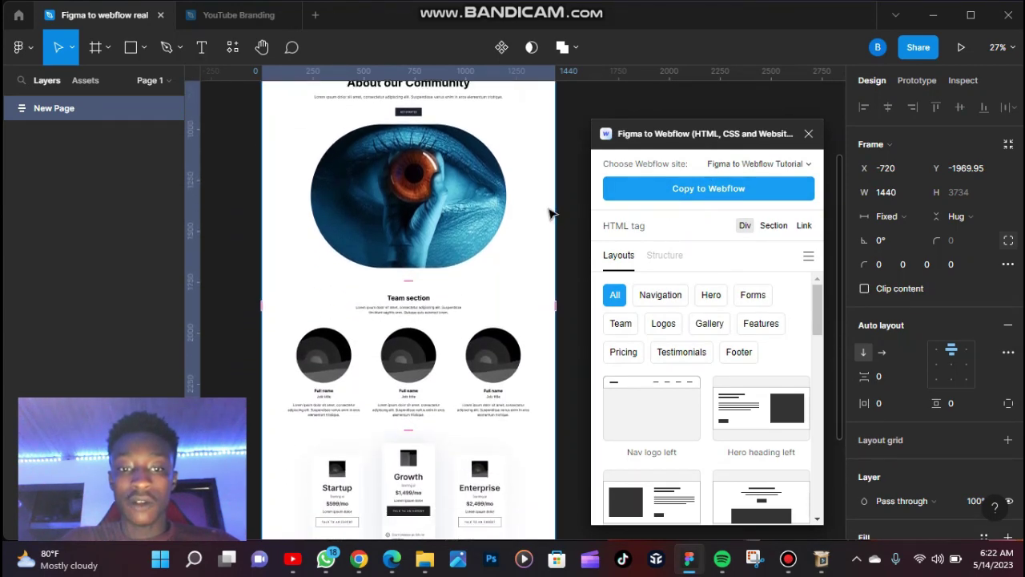
{"action": "scroll", "coordinate": [549, 213], "scroll_direction": "down", "scroll_amount": 3}
{"action": "scroll", "coordinate": [549, 213], "scroll_direction": "up", "scroll_amount": 10}
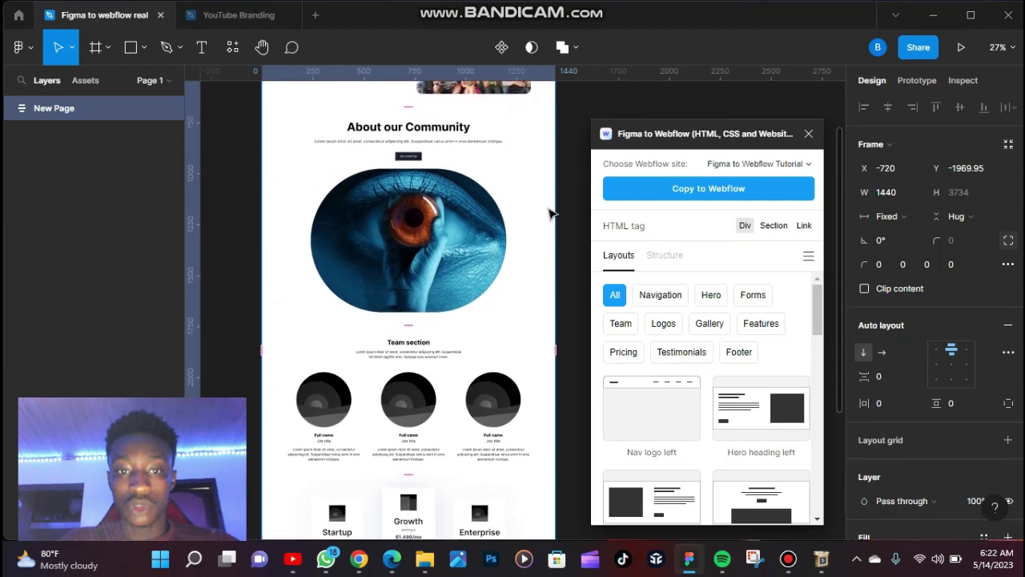
{"action": "scroll", "coordinate": [549, 213], "scroll_direction": "up", "scroll_amount": 2}
{"action": "scroll", "coordinate": [549, 213], "scroll_direction": "left", "scroll_amount": 1}
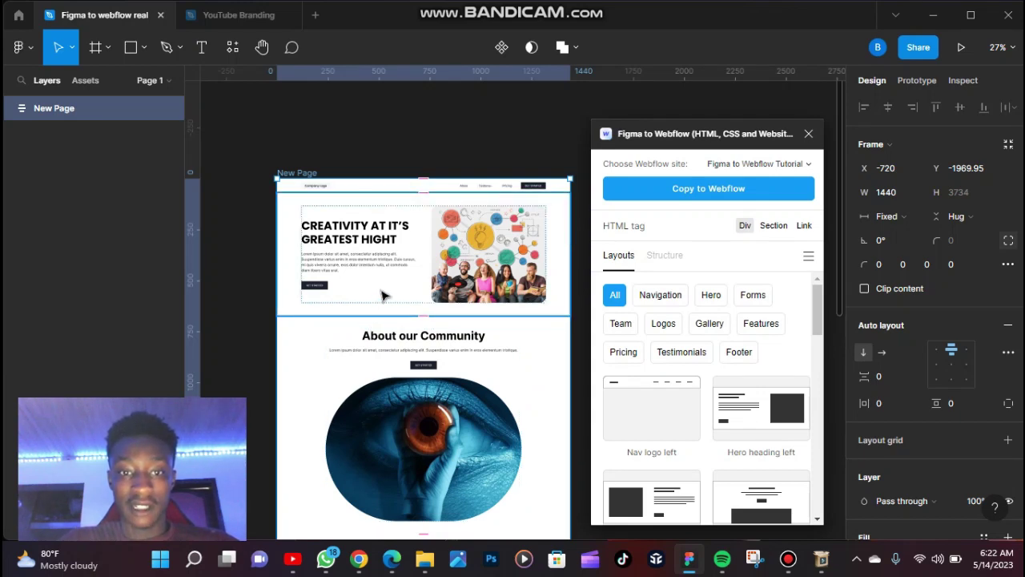
{"action": "left_click", "coordinate": [808, 134]}
{"action": "left_click", "coordinate": [679, 214]}
{"action": "scroll", "coordinate": [677, 213], "scroll_direction": "right", "scroll_amount": 3}
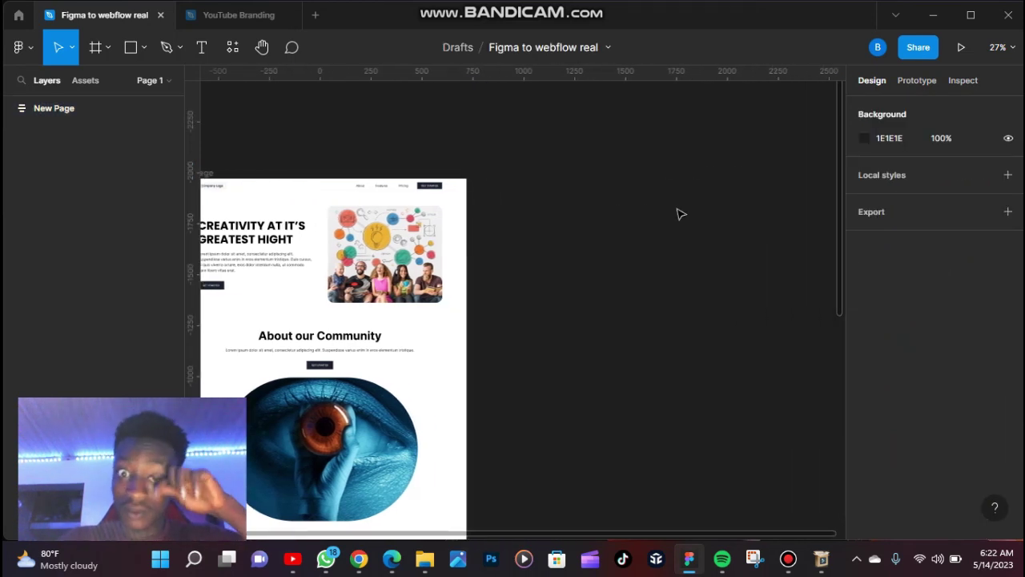
Reopen the Figma to Webflow plugin beside an empty area of the canvas.
{"action": "left_click", "coordinate": [233, 47]}
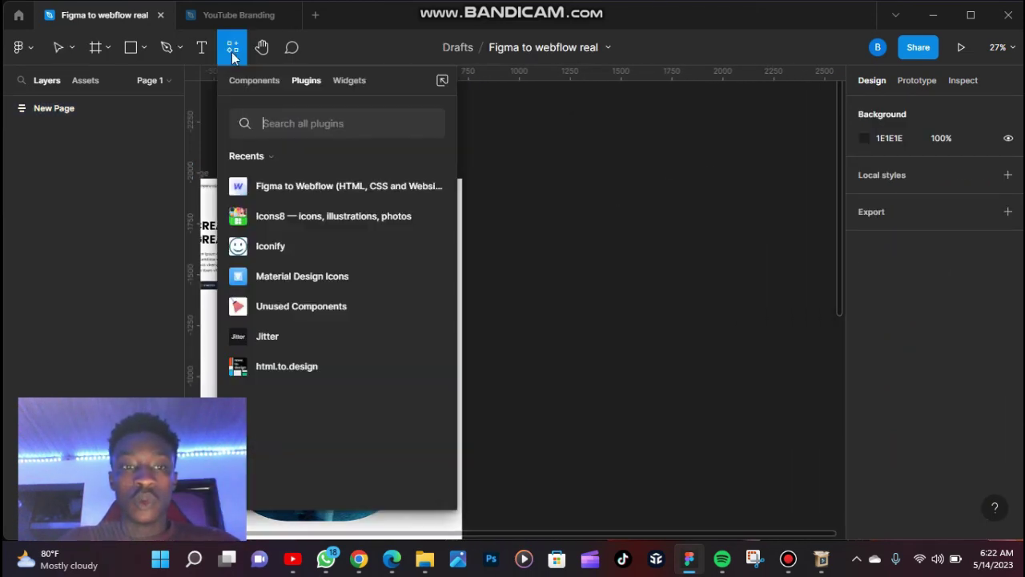
{"action": "left_click", "coordinate": [430, 187]}
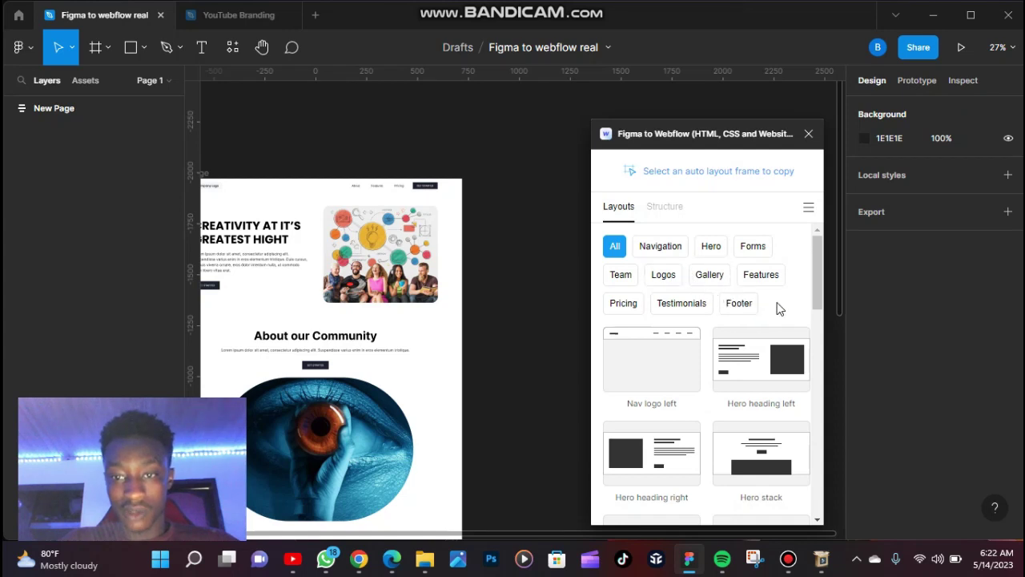
{"action": "scroll", "coordinate": [437, 254], "scroll_direction": "down", "scroll_amount": 2}
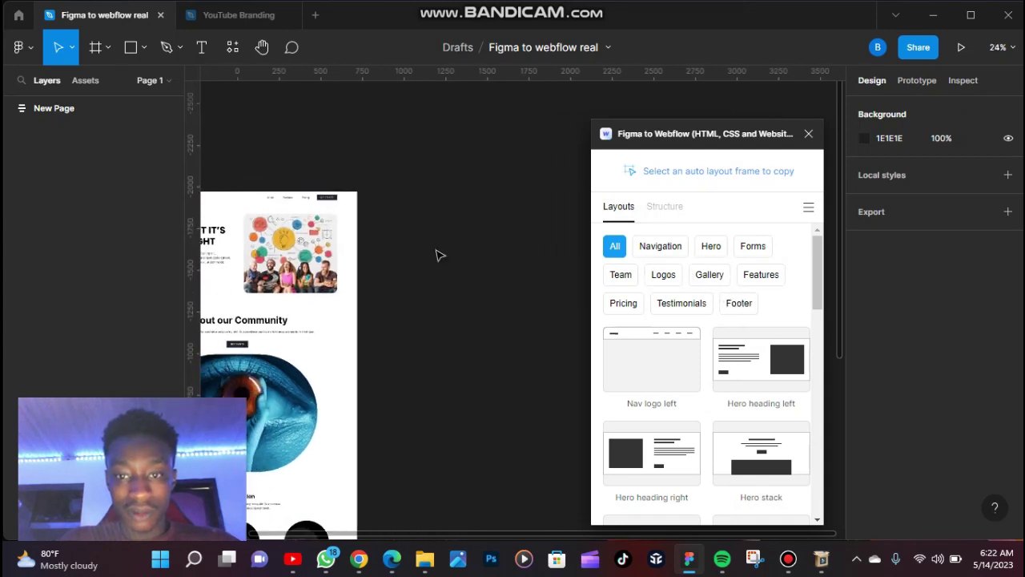
{"action": "scroll", "coordinate": [437, 254], "scroll_direction": "down", "scroll_amount": 1}
{"action": "scroll", "coordinate": [437, 254], "scroll_direction": "right", "scroll_amount": 2}
{"action": "scroll", "coordinate": [437, 254], "scroll_direction": "down", "scroll_amount": 3}
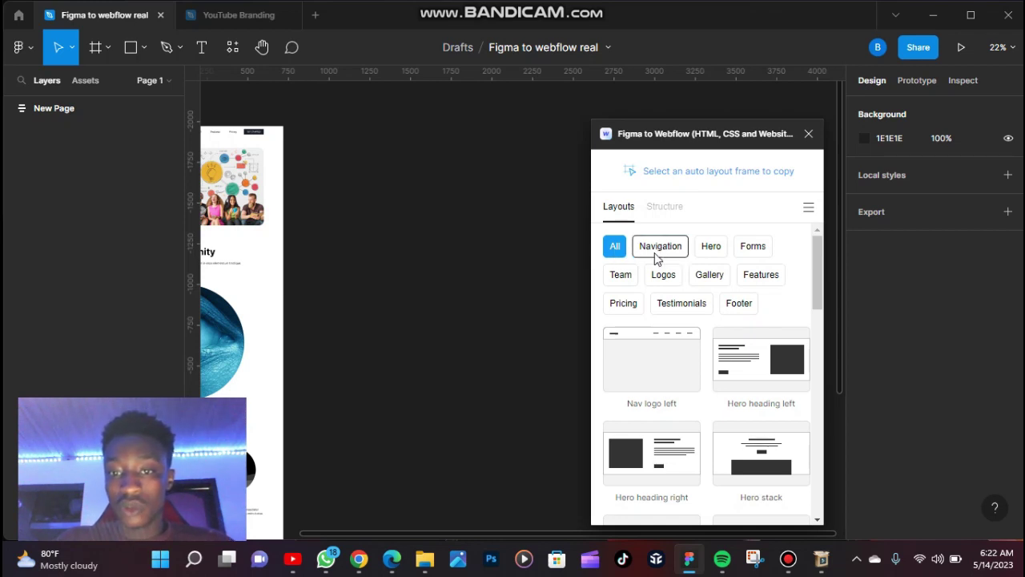
Browse the plugin's layout templates by category from Navigation through Footer, and return to showing all layouts.
{"action": "left_click", "coordinate": [660, 249]}
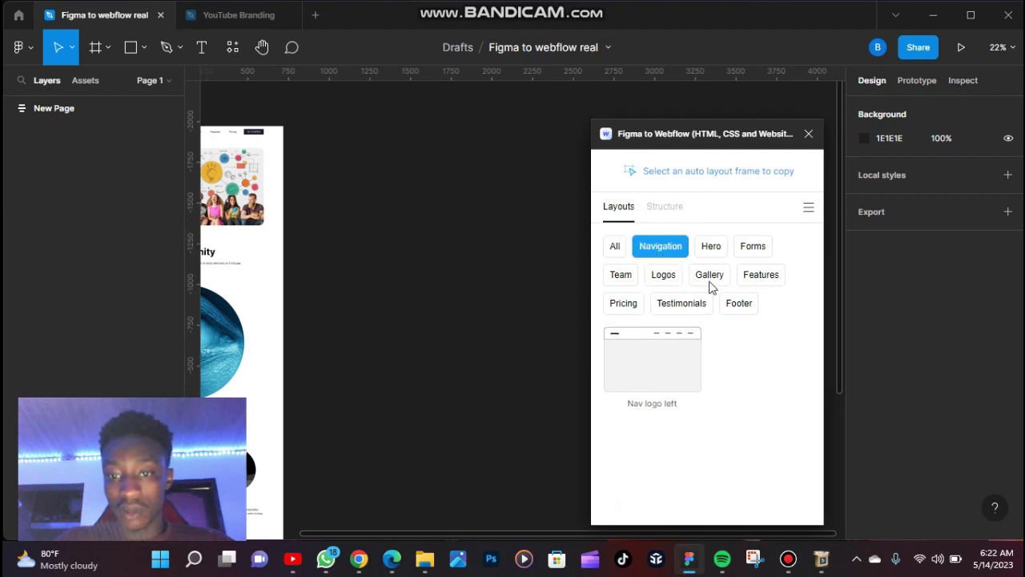
{"action": "left_click", "coordinate": [712, 248]}
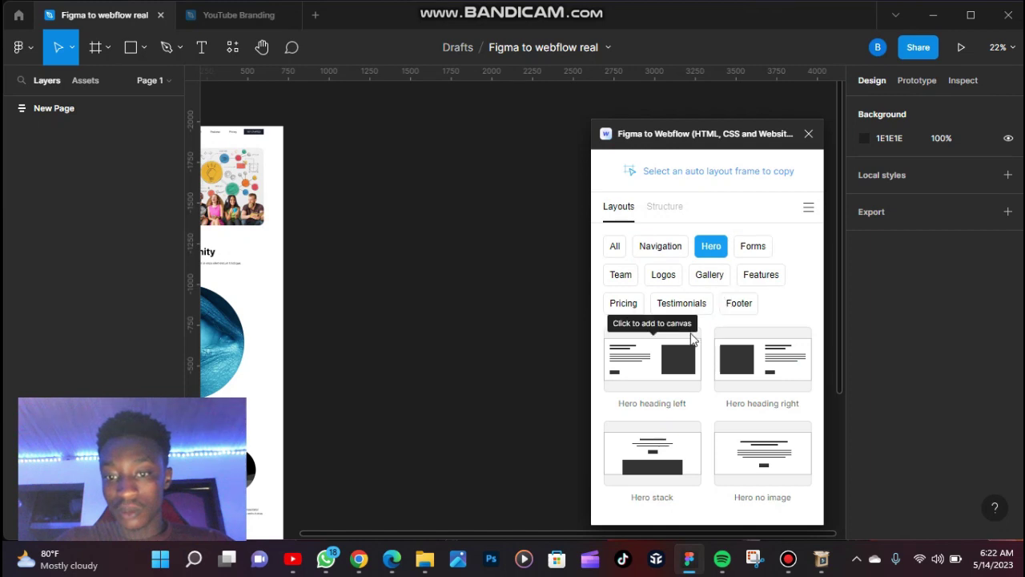
{"action": "left_click", "coordinate": [756, 248]}
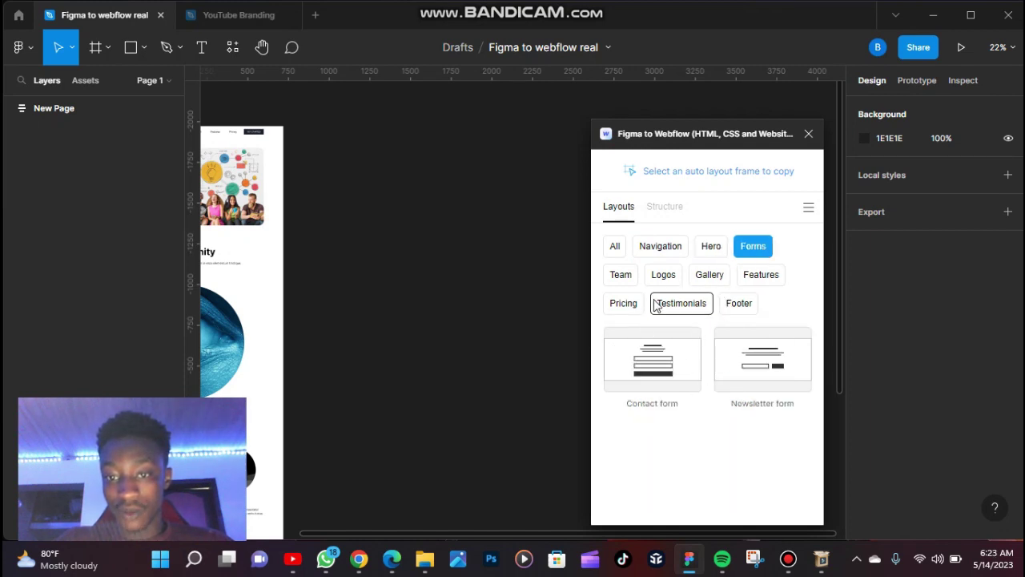
{"action": "left_click", "coordinate": [622, 282]}
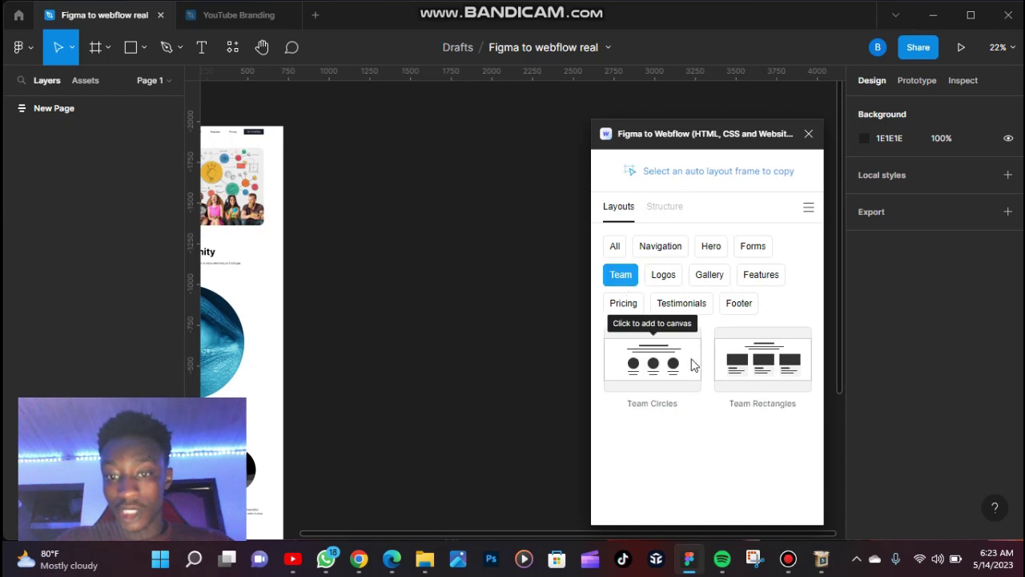
{"action": "left_click", "coordinate": [664, 280]}
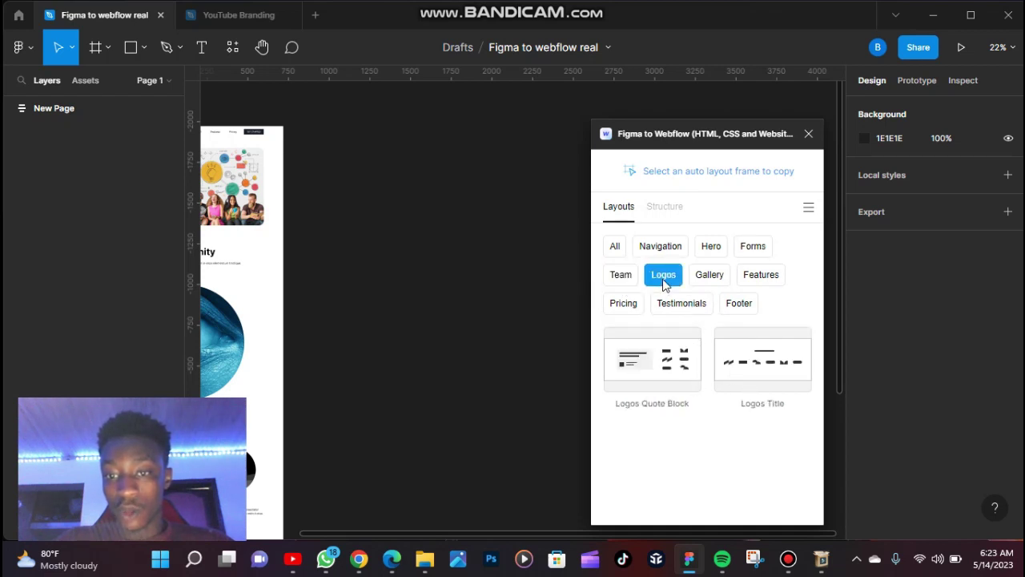
{"action": "left_click", "coordinate": [715, 277]}
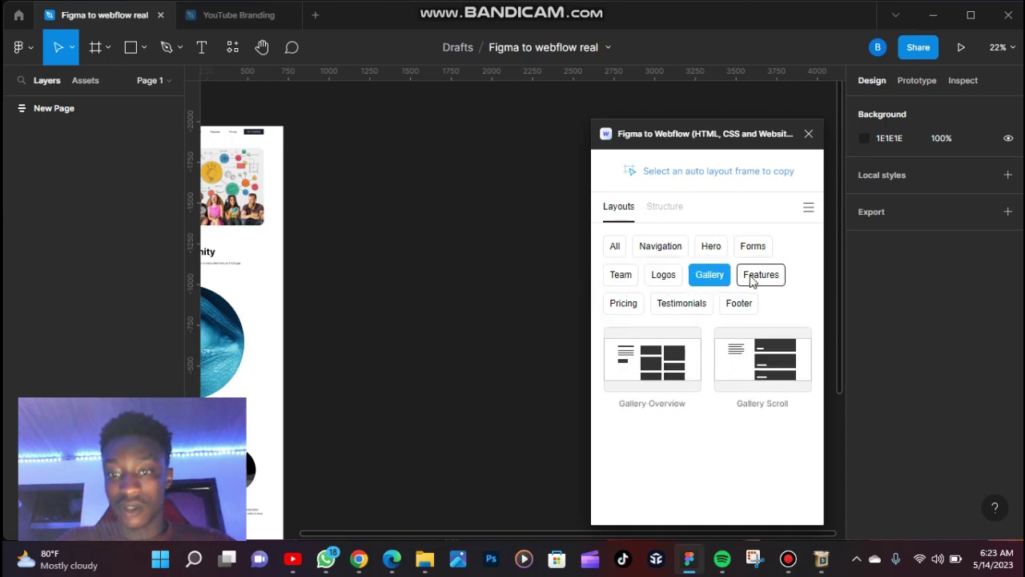
{"action": "left_click", "coordinate": [752, 279]}
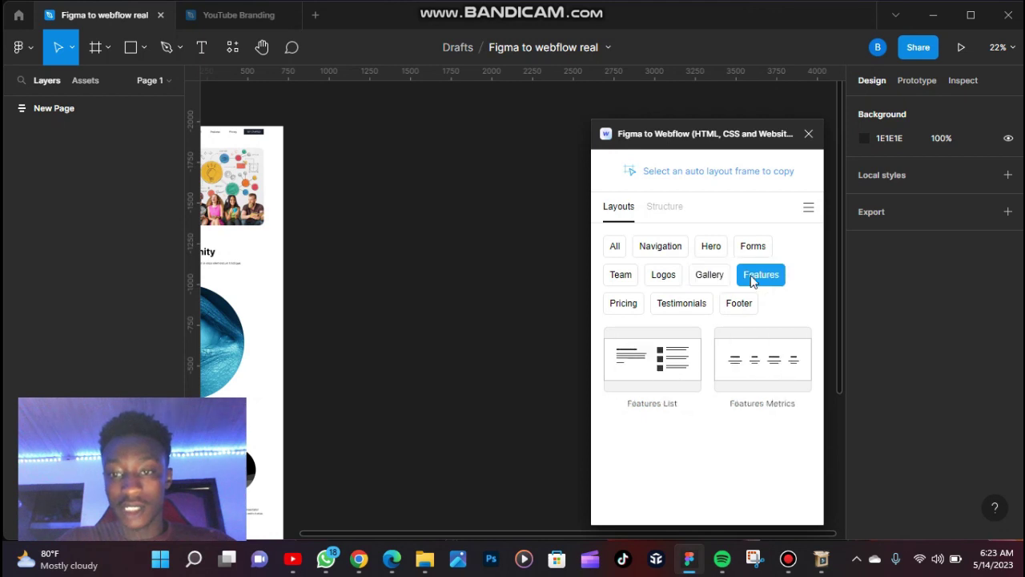
{"action": "left_click", "coordinate": [624, 309]}
{"action": "left_click", "coordinate": [677, 306]}
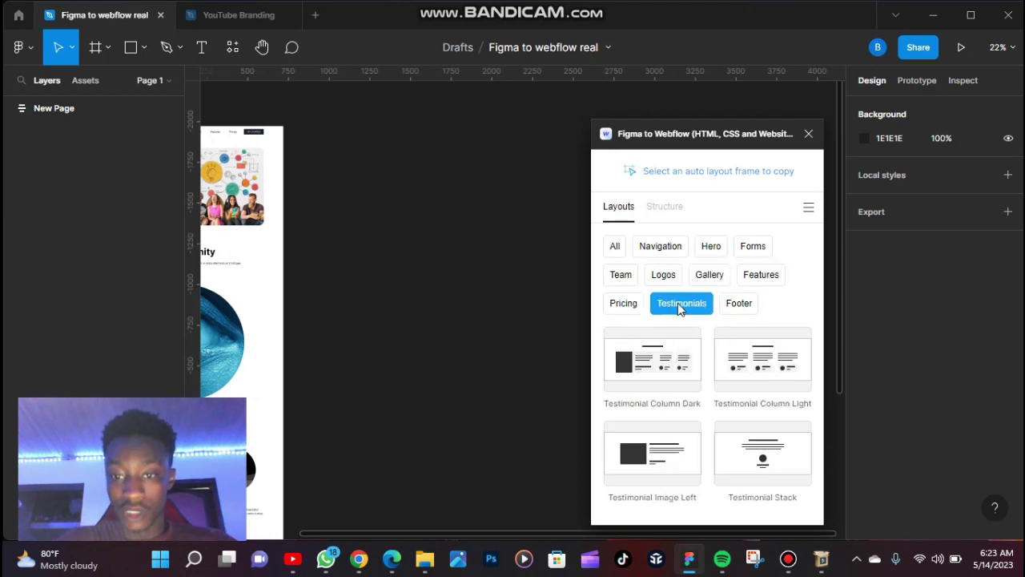
{"action": "left_click", "coordinate": [737, 306]}
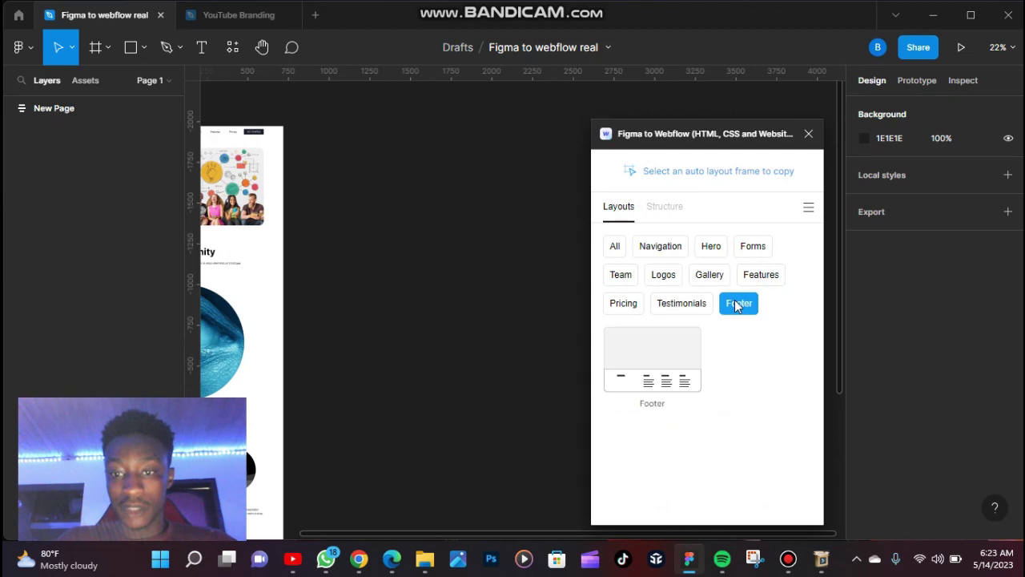
{"action": "left_click", "coordinate": [622, 252]}
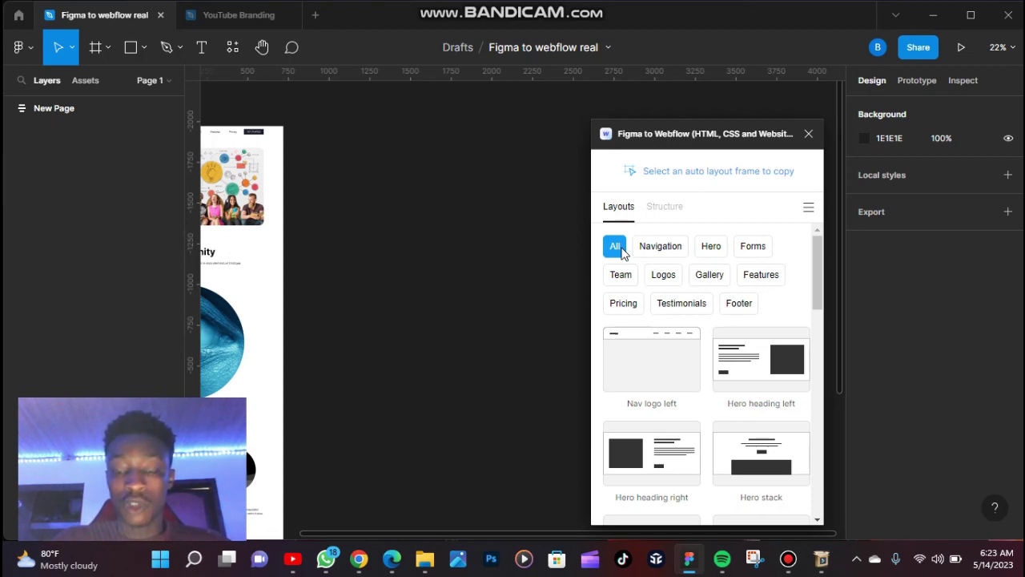
Examine the plugin's structure templates, from New Page and Section + container to the 2×2 grid.
{"action": "left_click", "coordinate": [670, 218]}
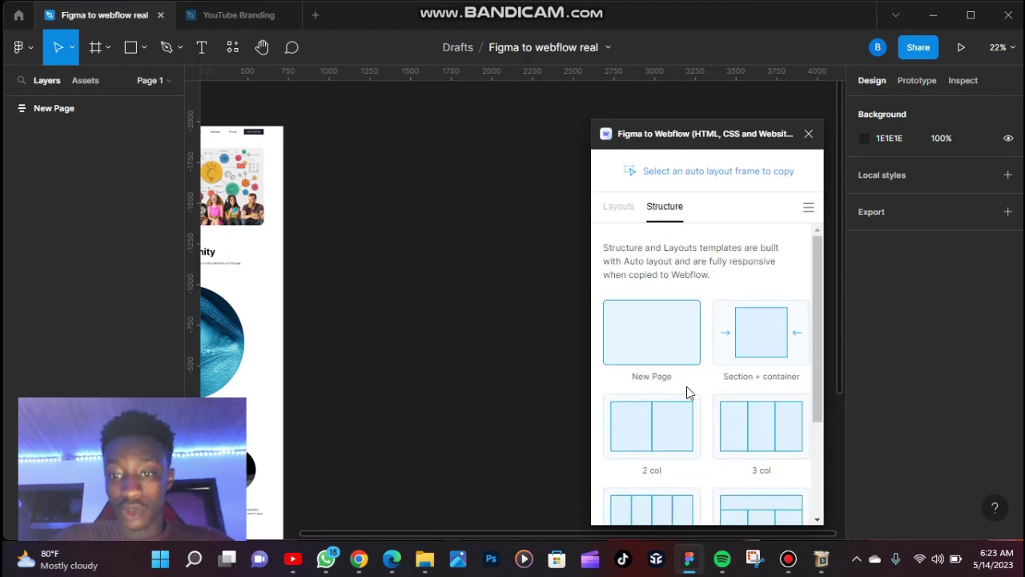
{"action": "scroll", "coordinate": [686, 389], "scroll_direction": "down", "scroll_amount": 3}
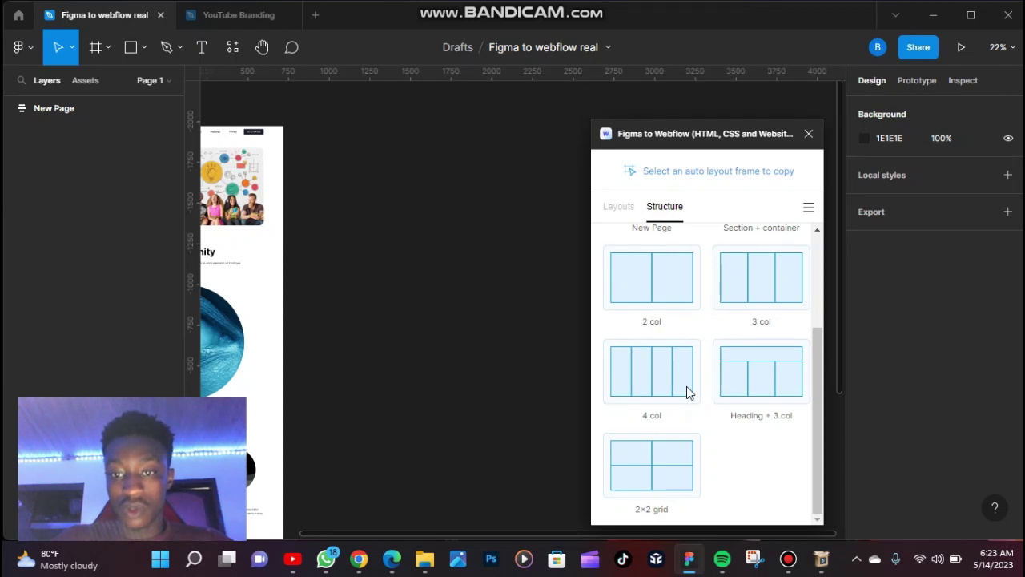
{"action": "scroll", "coordinate": [686, 388], "scroll_direction": "up", "scroll_amount": 2}
{"action": "scroll", "coordinate": [688, 391], "scroll_direction": "up", "scroll_amount": 2}
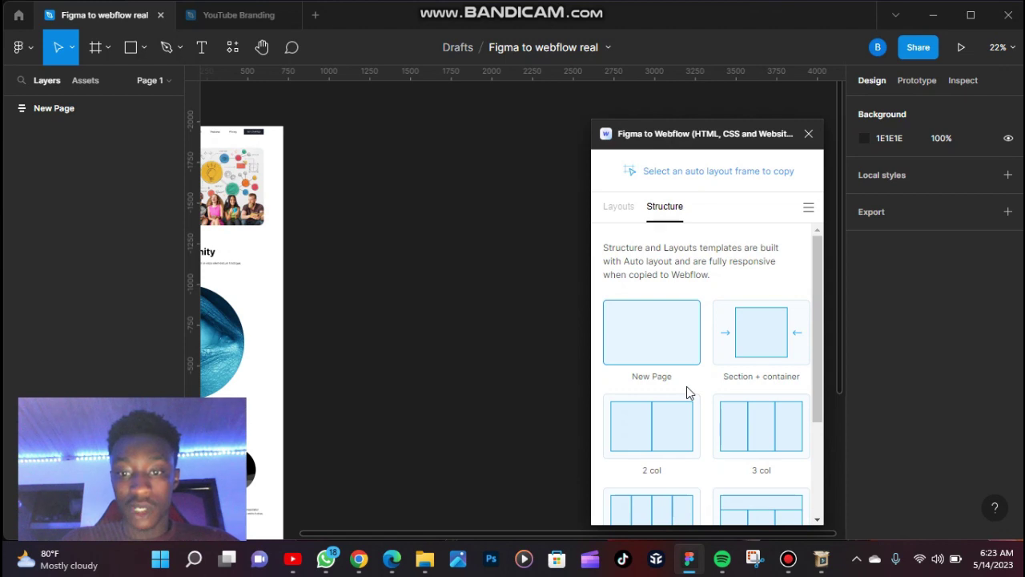
Add a blank New Page structure frame and place it beside the existing page design, aligned with its upper edge.
{"action": "scroll", "coordinate": [325, 230], "scroll_direction": "down", "scroll_amount": 2}
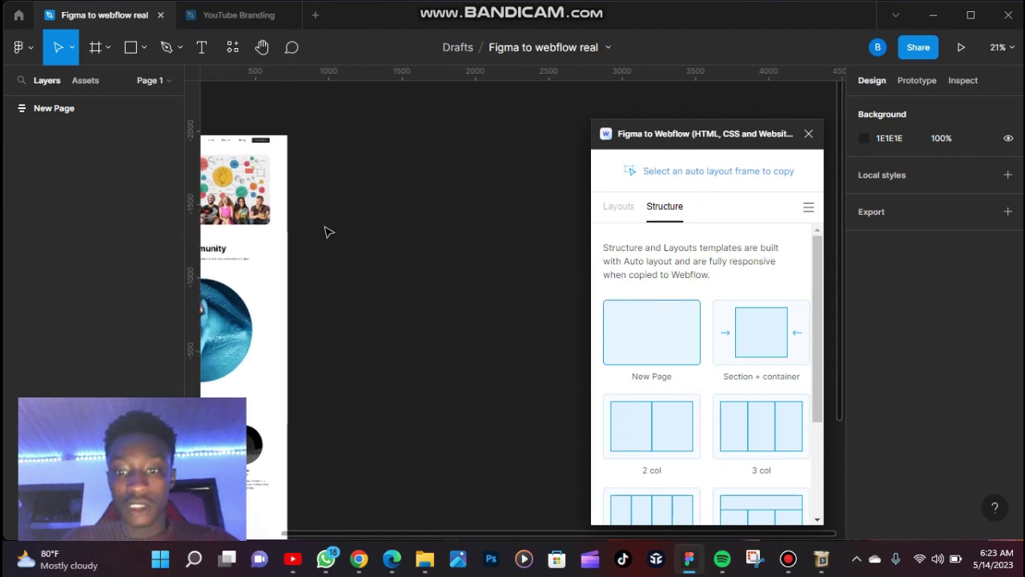
{"action": "left_click", "coordinate": [665, 340]}
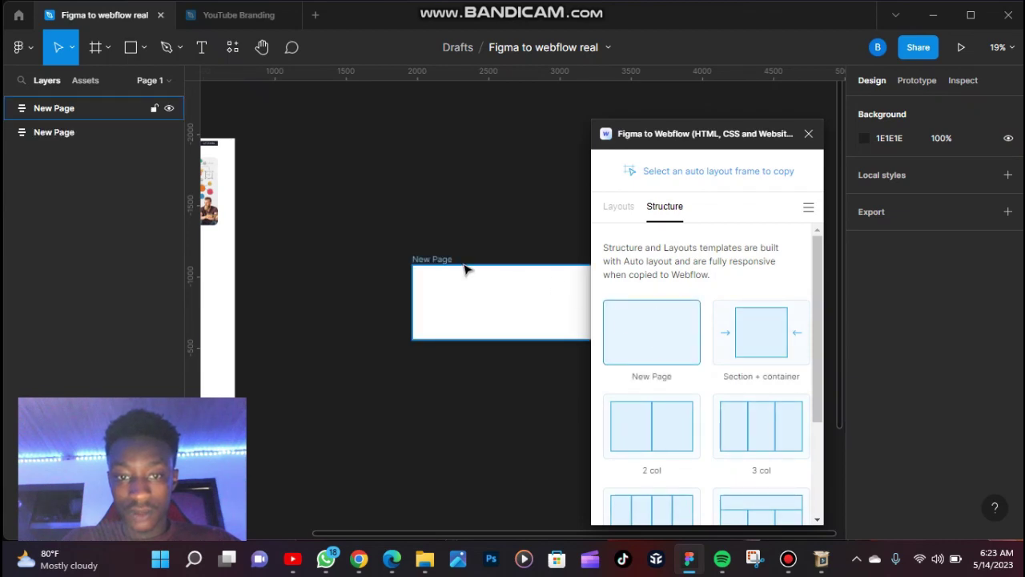
{"action": "left_click", "coordinate": [446, 264]}
{"action": "left_click_drag", "start_coordinate": [446, 264], "coordinate": [335, 142]}
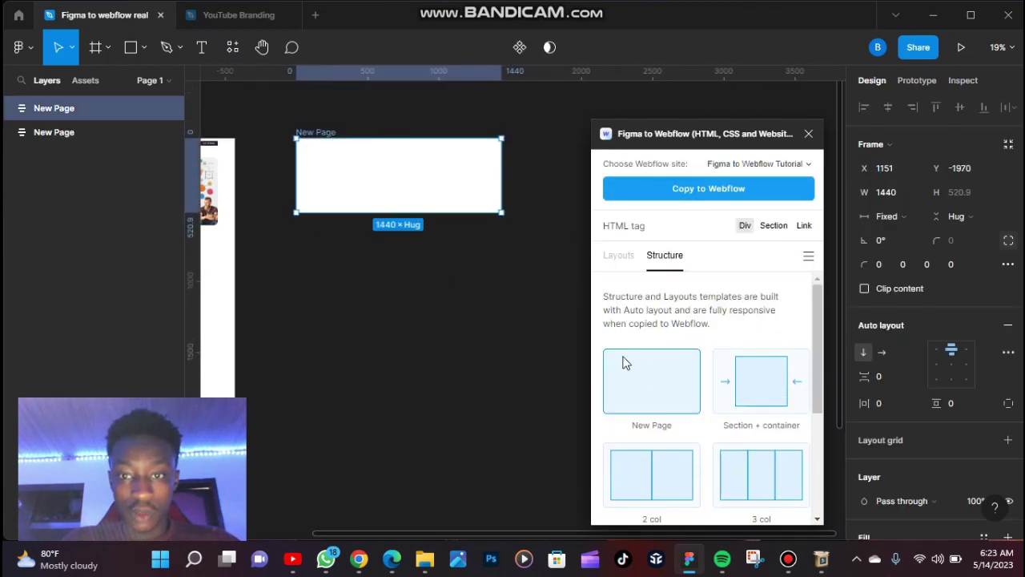
Add the Nav logo left and Hero stack layouts to the blank New Page frame.
{"action": "left_click", "coordinate": [619, 257]}
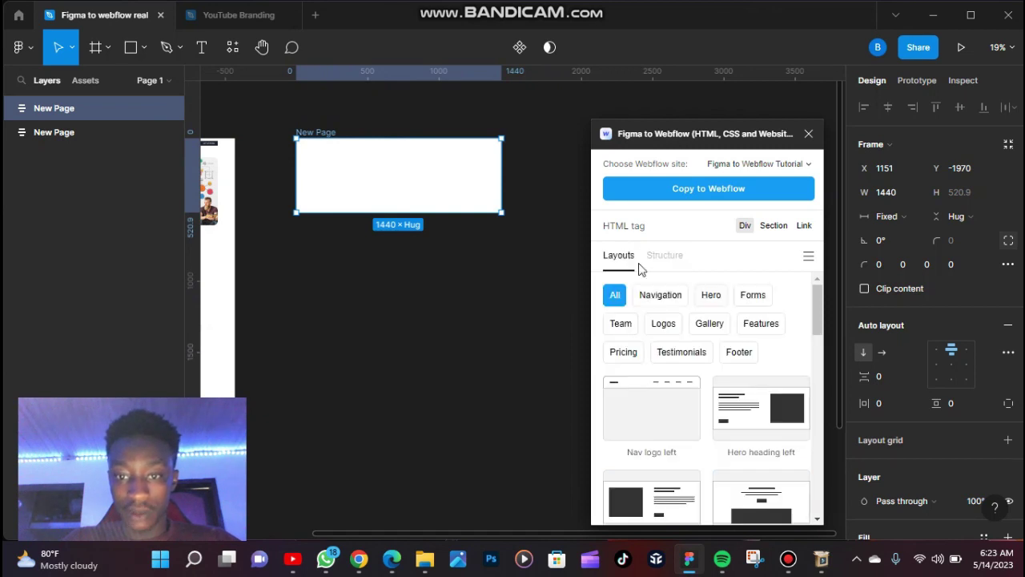
{"action": "left_click", "coordinate": [652, 406]}
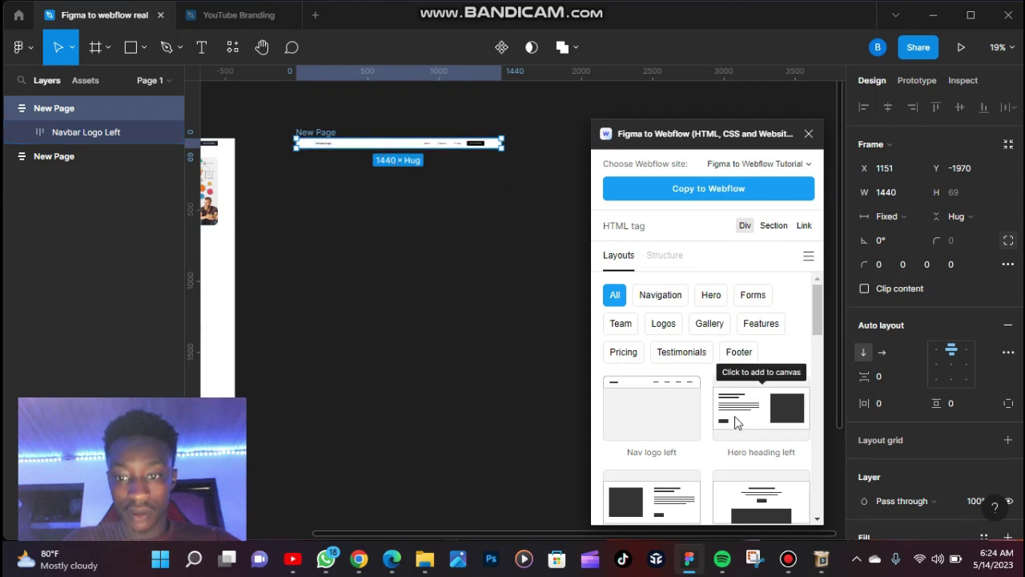
{"action": "scroll", "coordinate": [716, 425], "scroll_direction": "down", "scroll_amount": 3}
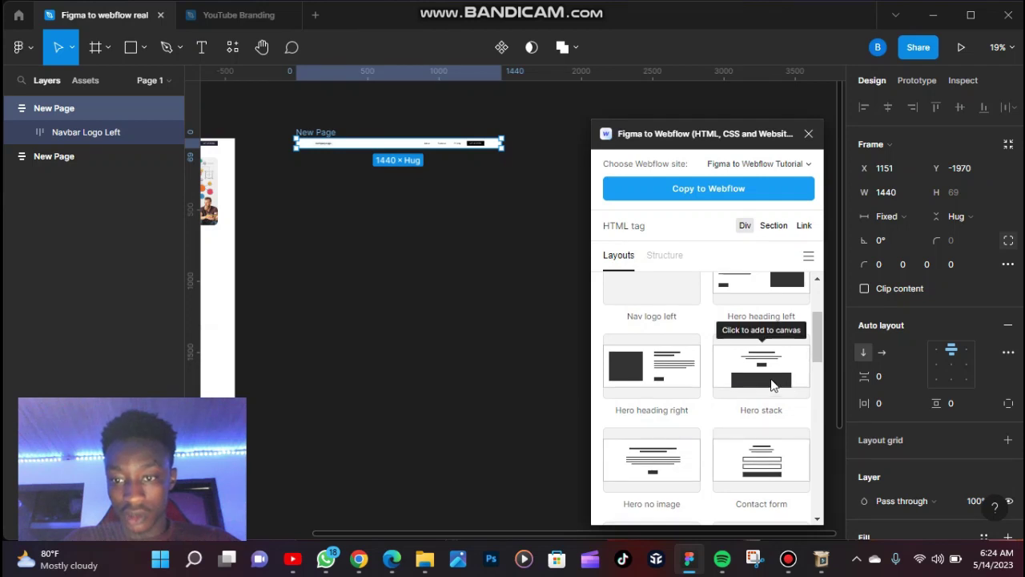
{"action": "left_click", "coordinate": [773, 385]}
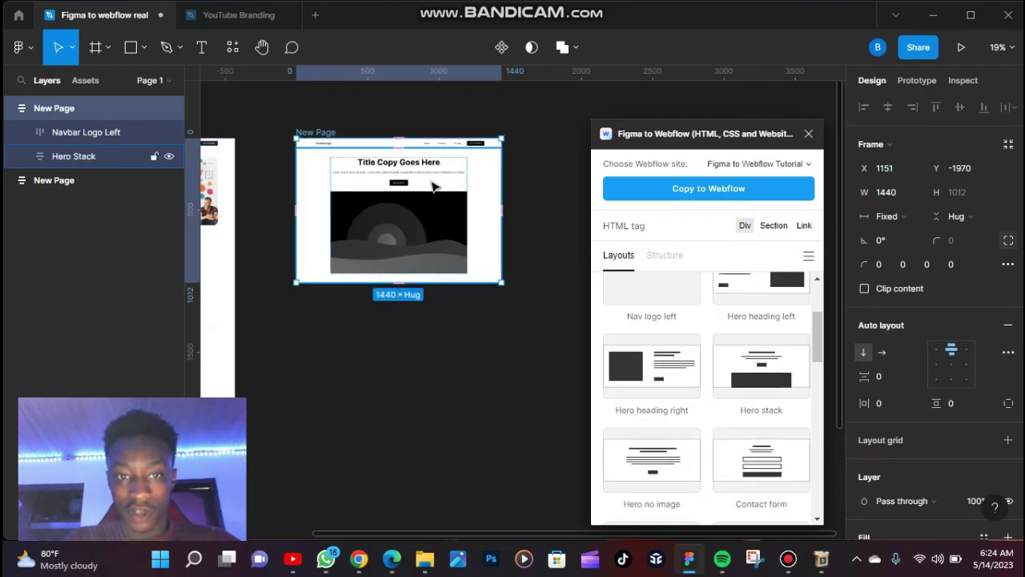
Add the Hero heading right layout followed by the Hero heading left layout to the new page.
{"action": "scroll", "coordinate": [756, 377], "scroll_direction": "down", "scroll_amount": 2}
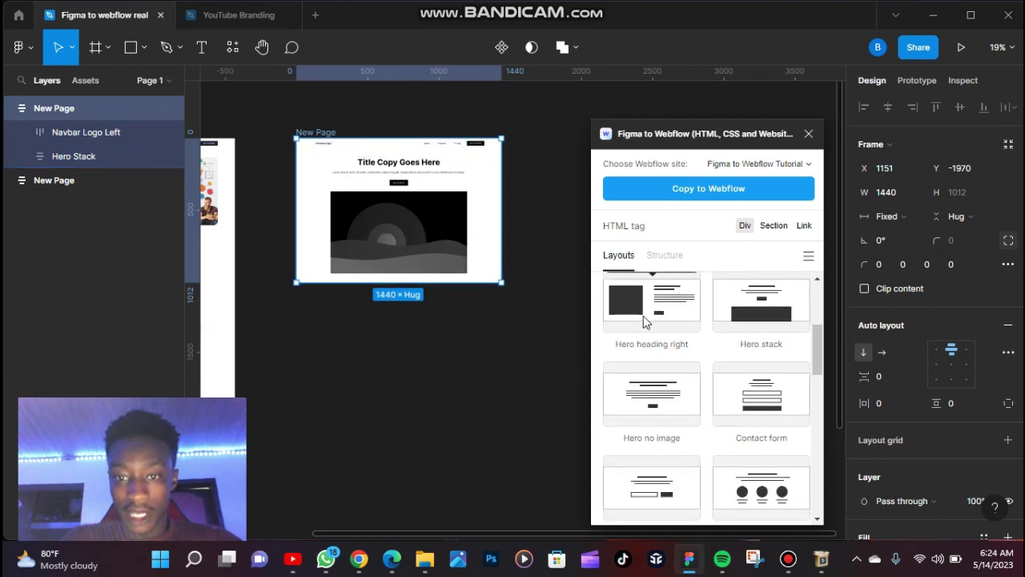
{"action": "scroll", "coordinate": [645, 320], "scroll_direction": "up", "scroll_amount": 1}
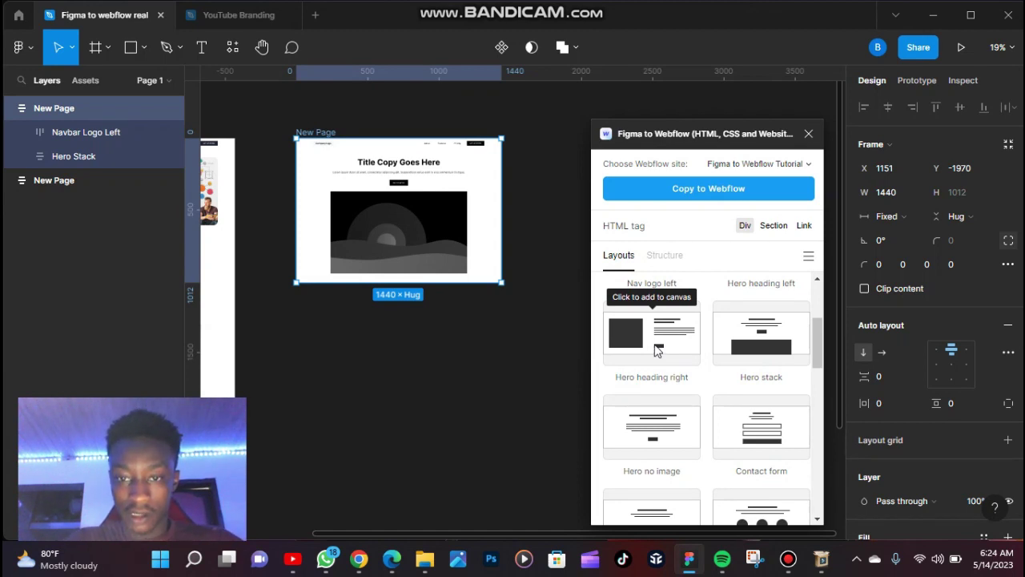
{"action": "left_click", "coordinate": [657, 350]}
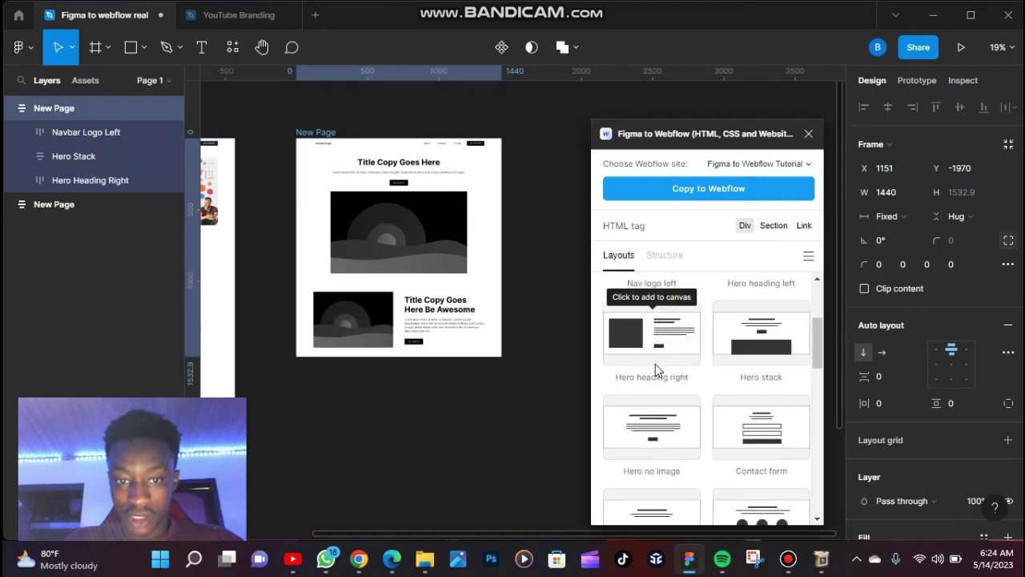
{"action": "scroll", "coordinate": [737, 376], "scroll_direction": "up", "scroll_amount": 3}
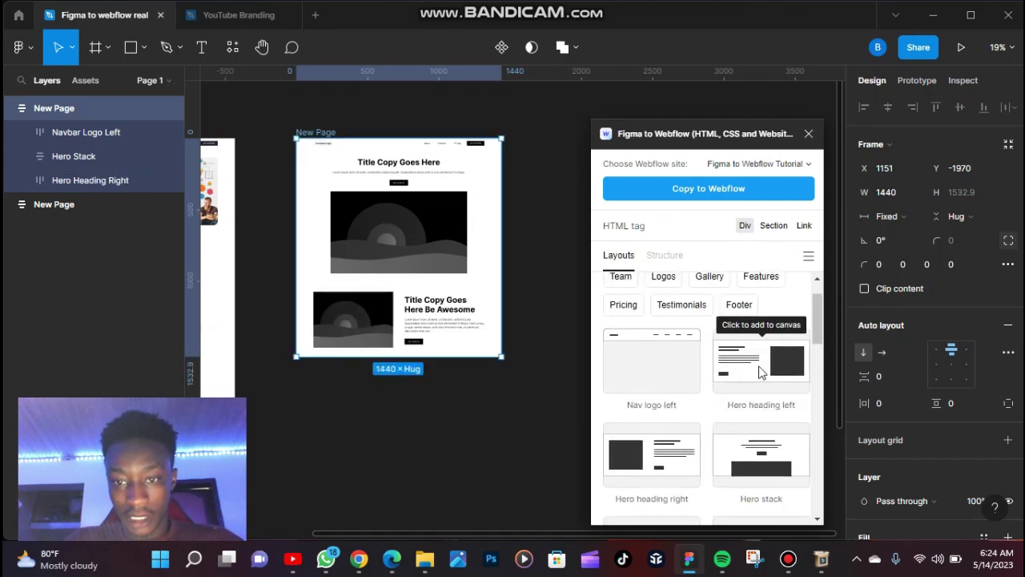
{"action": "left_click", "coordinate": [759, 371]}
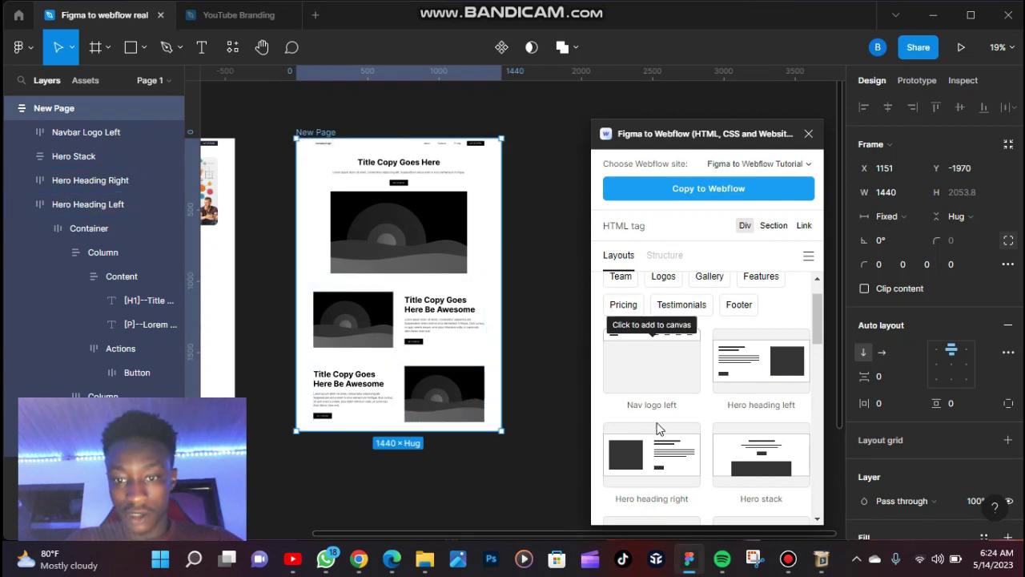
Add the Newsletter form and Team Circles layouts below the hero sections of the new page.
{"action": "scroll", "coordinate": [660, 433], "scroll_direction": "down", "scroll_amount": 1}
{"action": "scroll", "coordinate": [659, 433], "scroll_direction": "down", "scroll_amount": 5}
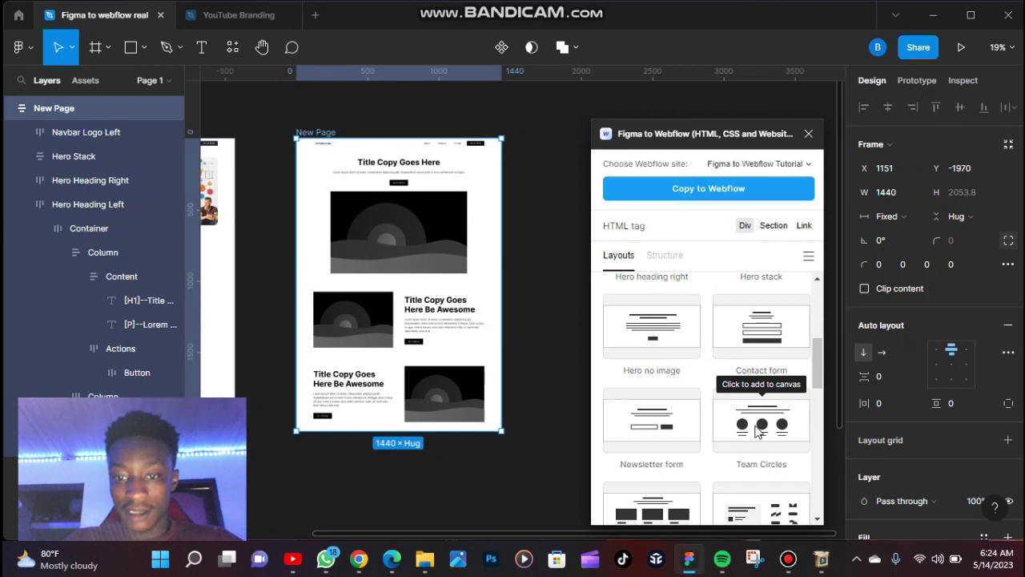
{"action": "left_click", "coordinate": [659, 426]}
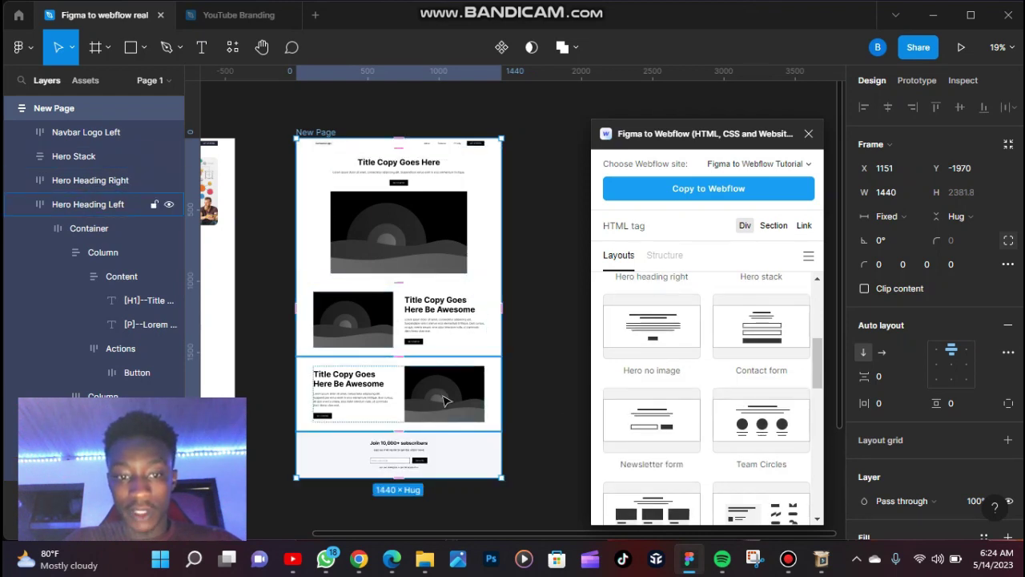
{"action": "scroll", "coordinate": [433, 448], "scroll_direction": "down", "scroll_amount": 2}
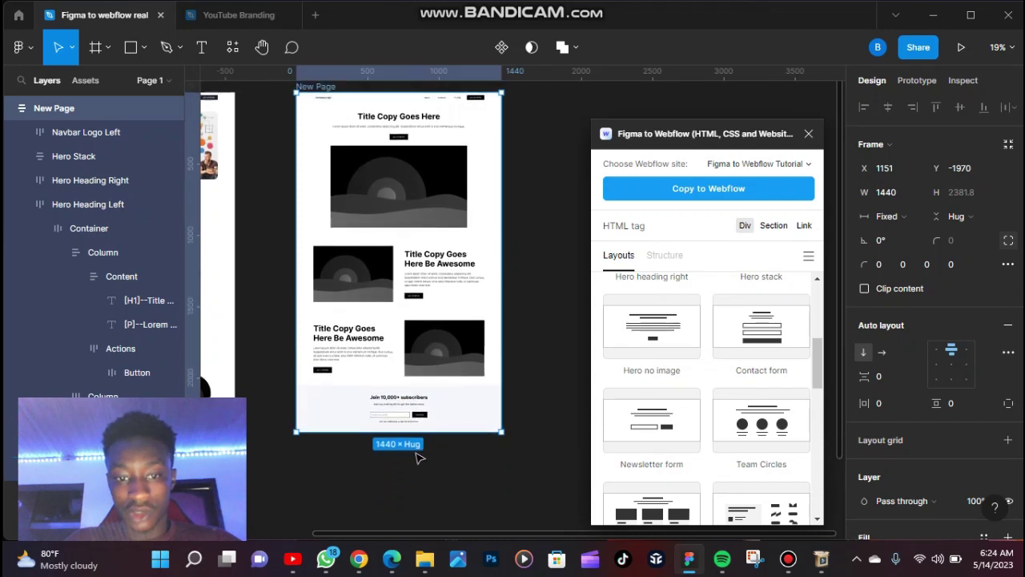
{"action": "left_click", "coordinate": [767, 424]}
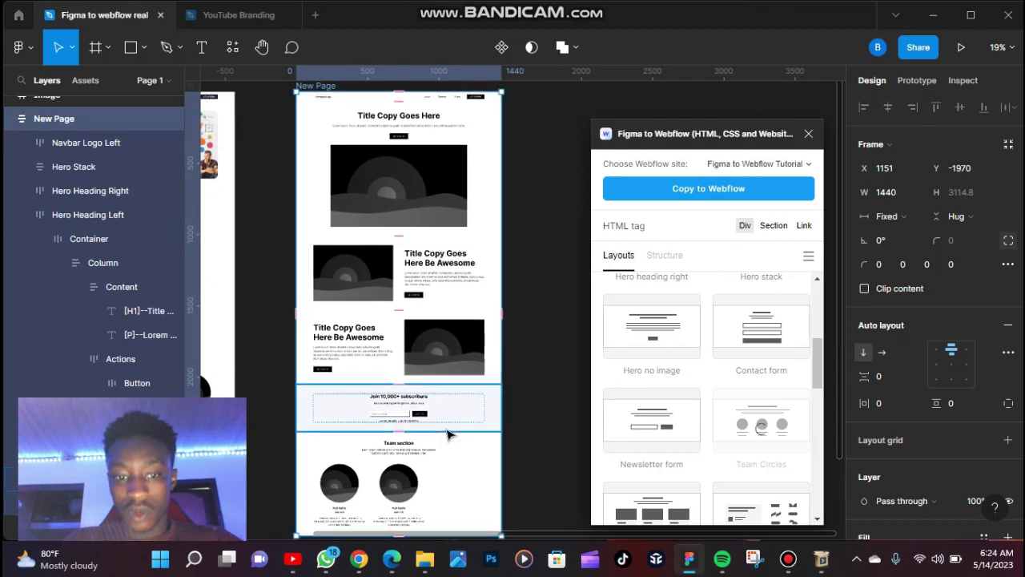
{"action": "scroll", "coordinate": [447, 432], "scroll_direction": "up", "scroll_amount": 2}
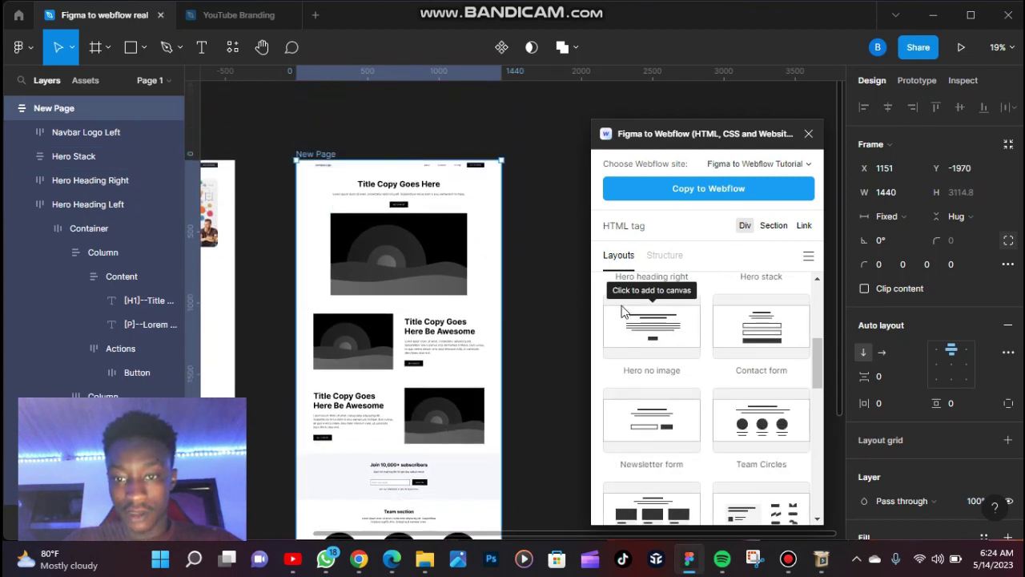
Add the Logos Title layout and move it directly below the Hero Stack section.
{"action": "scroll", "coordinate": [702, 385], "scroll_direction": "down", "scroll_amount": 3}
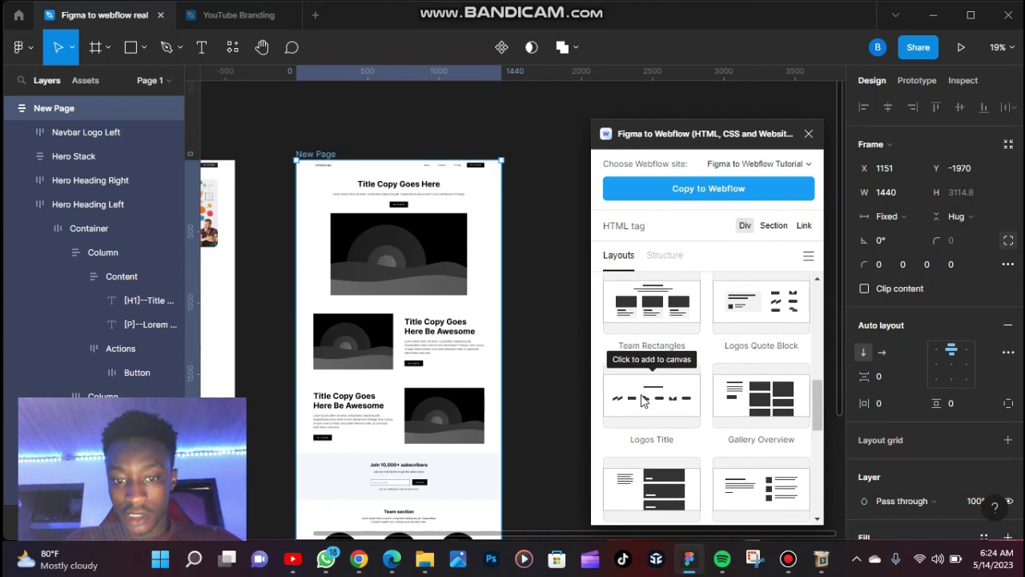
{"action": "left_click", "coordinate": [648, 409]}
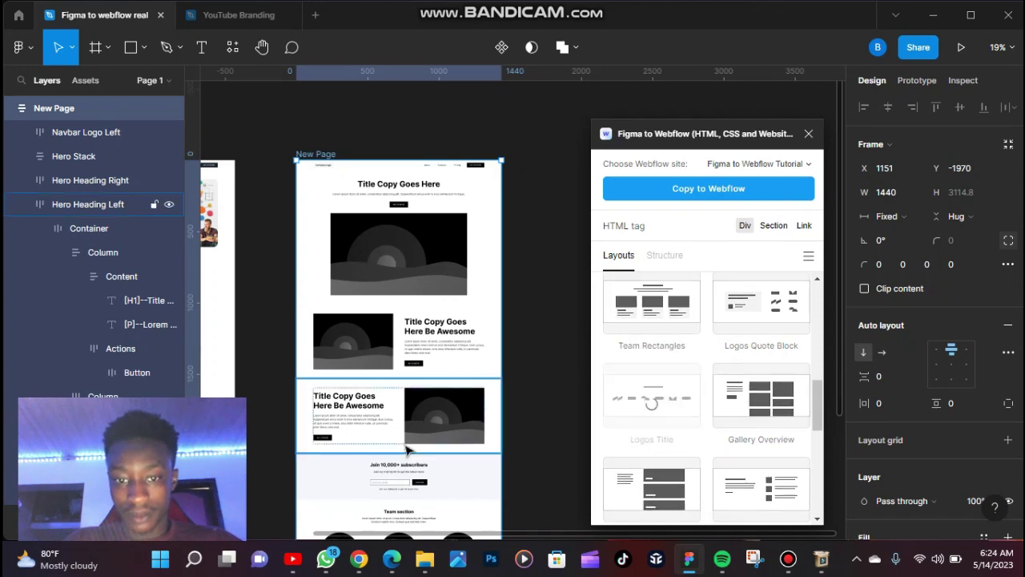
{"action": "scroll", "coordinate": [407, 451], "scroll_direction": "down", "scroll_amount": 3}
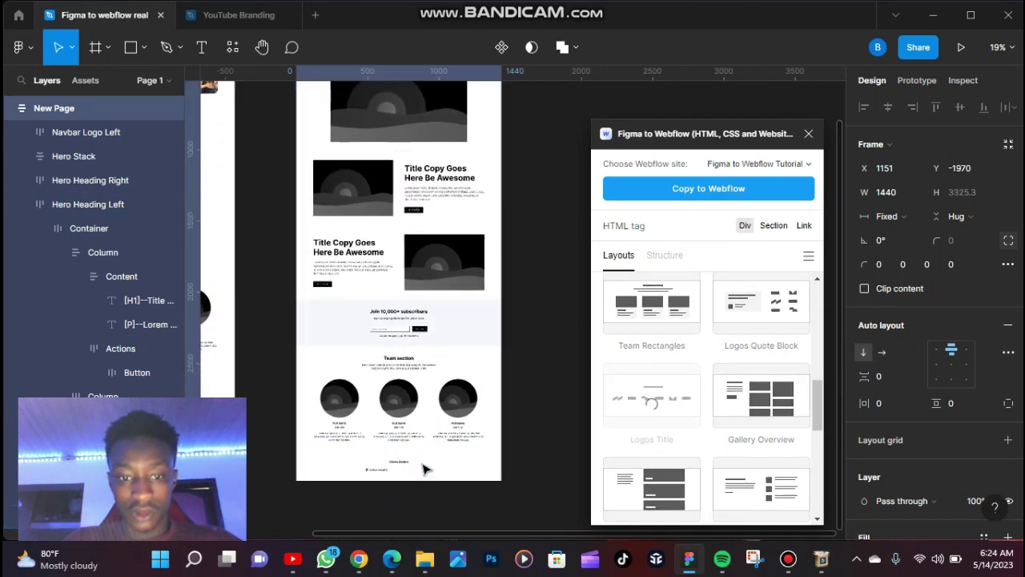
{"action": "left_click", "coordinate": [454, 467]}
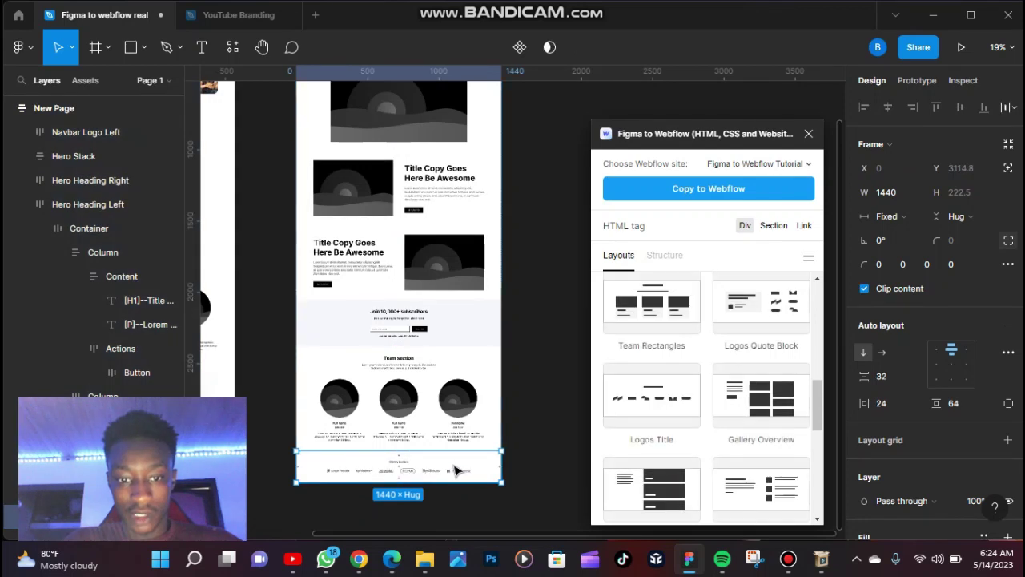
{"action": "scroll", "coordinate": [453, 470], "scroll_direction": "up", "scroll_amount": 1}
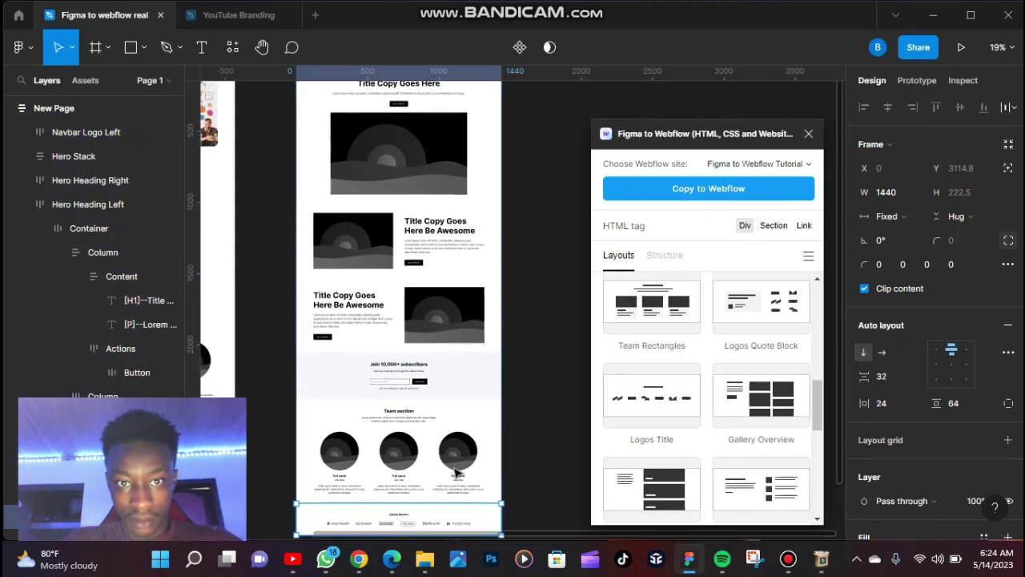
{"action": "left_click_drag", "start_coordinate": [459, 517], "coordinate": [461, 223]}
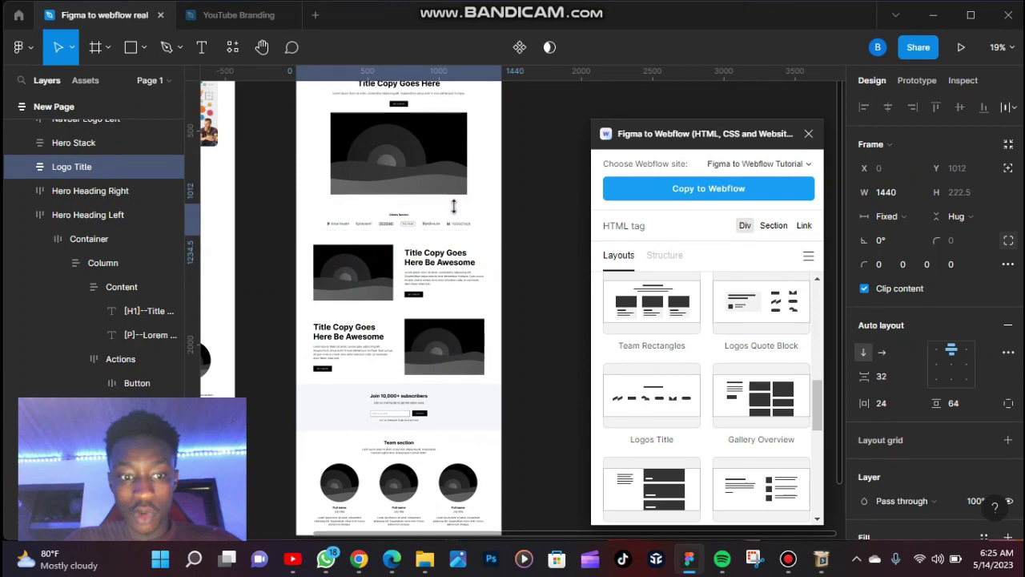
Add the Footer layout to the end of the new page frame and close the Figma to Webflow plugin.
{"action": "scroll", "coordinate": [457, 211], "scroll_direction": "up", "scroll_amount": 1}
{"action": "scroll", "coordinate": [457, 211], "scroll_direction": "down", "scroll_amount": 4}
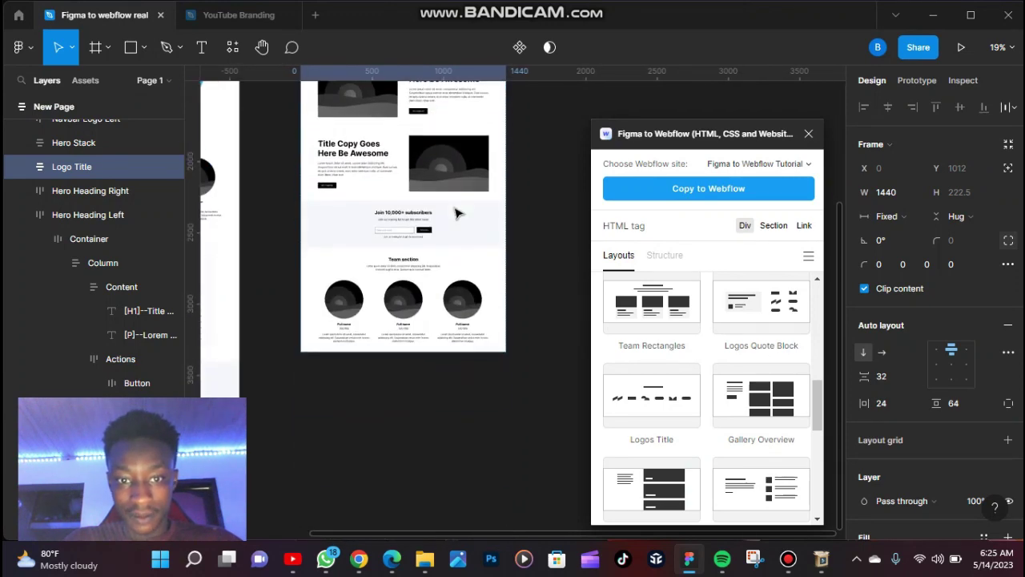
{"action": "scroll", "coordinate": [469, 389], "scroll_direction": "up", "scroll_amount": 3}
{"action": "scroll", "coordinate": [469, 389], "scroll_direction": "down", "scroll_amount": 3}
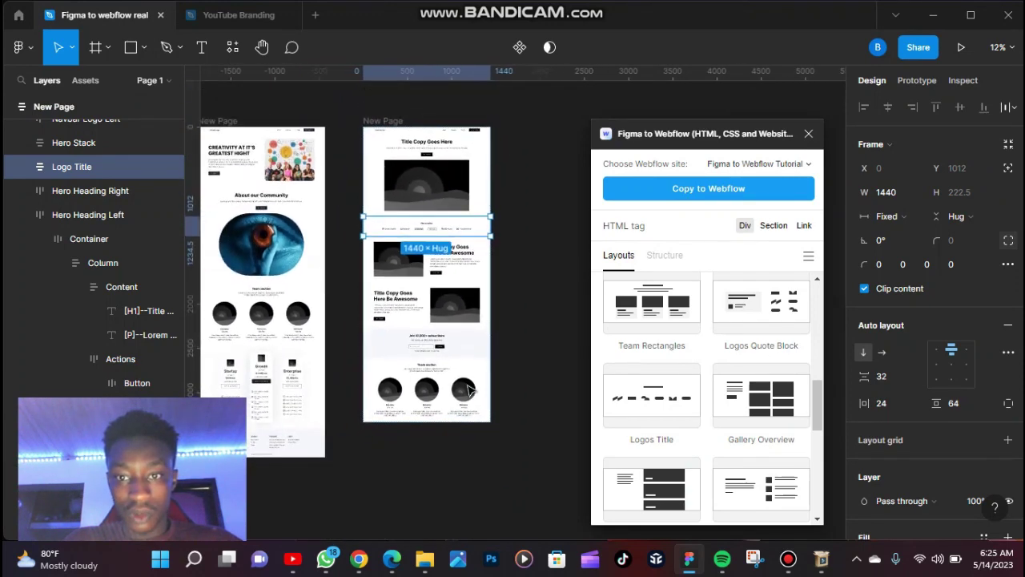
{"action": "left_click", "coordinate": [383, 120]}
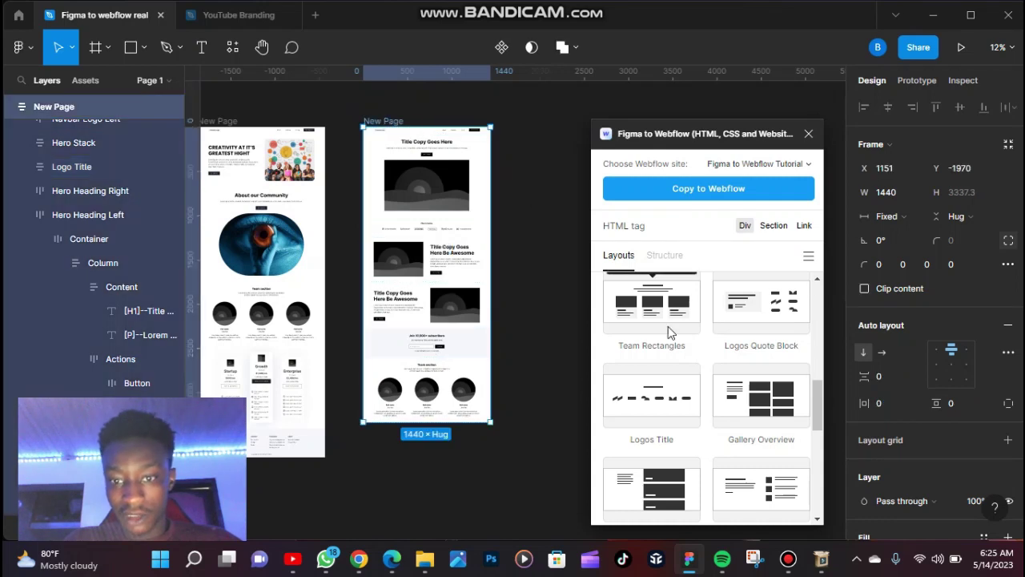
{"action": "scroll", "coordinate": [669, 333], "scroll_direction": "up", "scroll_amount": 1}
{"action": "scroll", "coordinate": [664, 360], "scroll_direction": "down", "scroll_amount": 2}
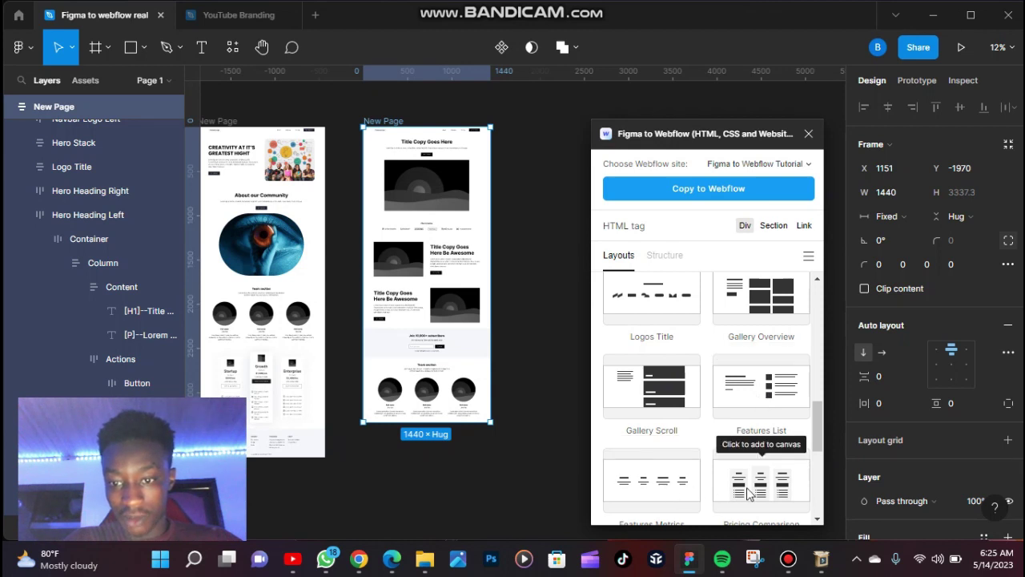
{"action": "scroll", "coordinate": [753, 488], "scroll_direction": "down", "scroll_amount": 3}
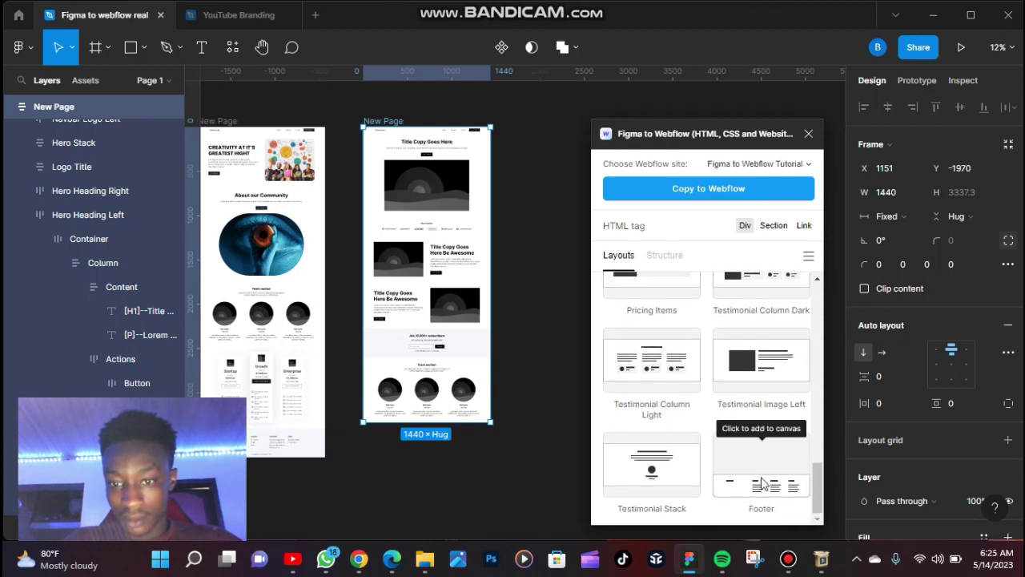
{"action": "left_click", "coordinate": [761, 482]}
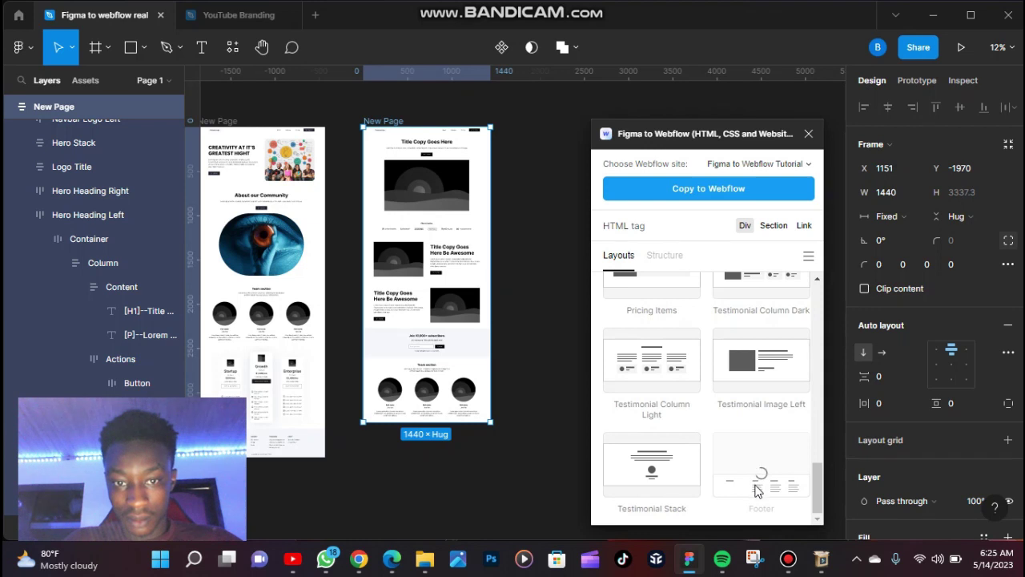
{"action": "left_click", "coordinate": [808, 133]}
Deselect the new page and look over its sections from the navigation bar to the team section.
{"action": "scroll", "coordinate": [403, 106], "scroll_direction": "up", "scroll_amount": 5}
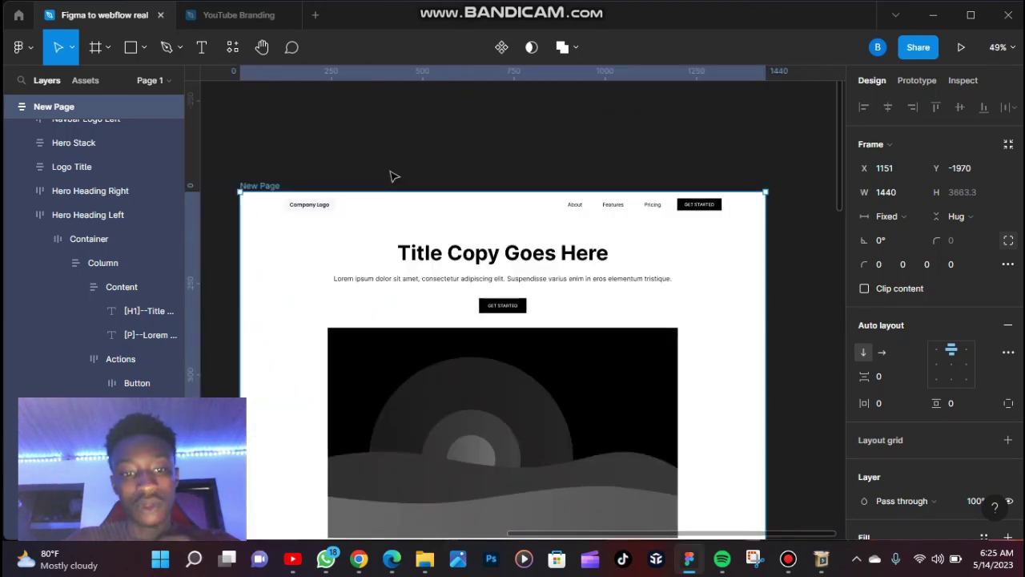
{"action": "left_click", "coordinate": [394, 177]}
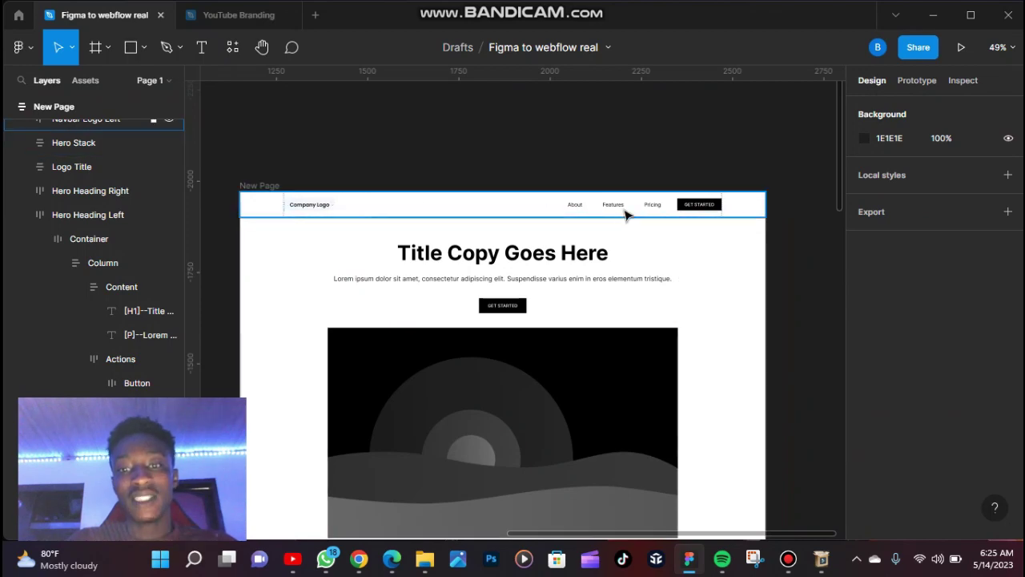
{"action": "scroll", "coordinate": [702, 204], "scroll_direction": "up", "scroll_amount": 3}
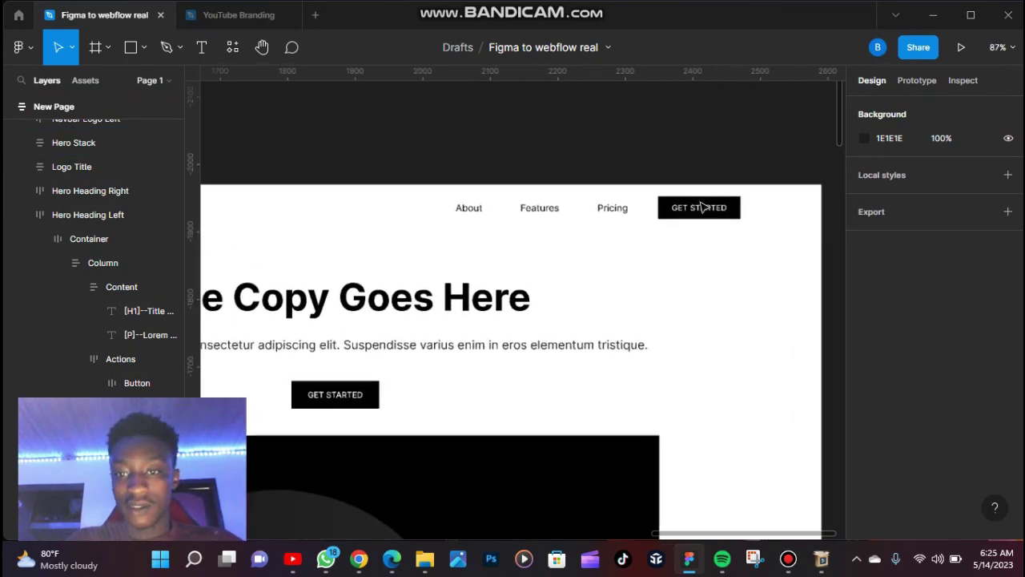
{"action": "scroll", "coordinate": [702, 206], "scroll_direction": "down", "scroll_amount": 2}
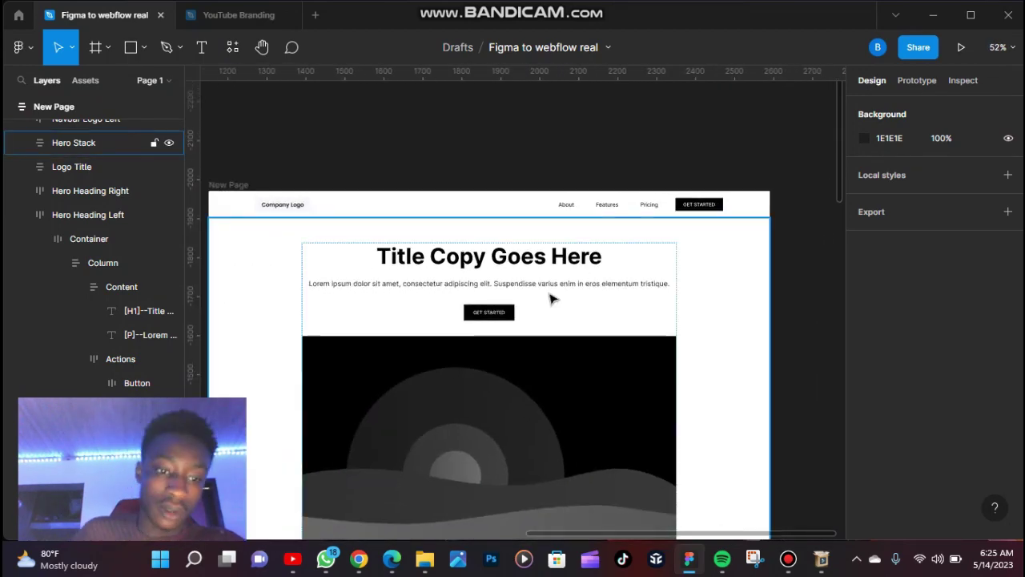
{"action": "scroll", "coordinate": [551, 299], "scroll_direction": "down", "scroll_amount": 10}
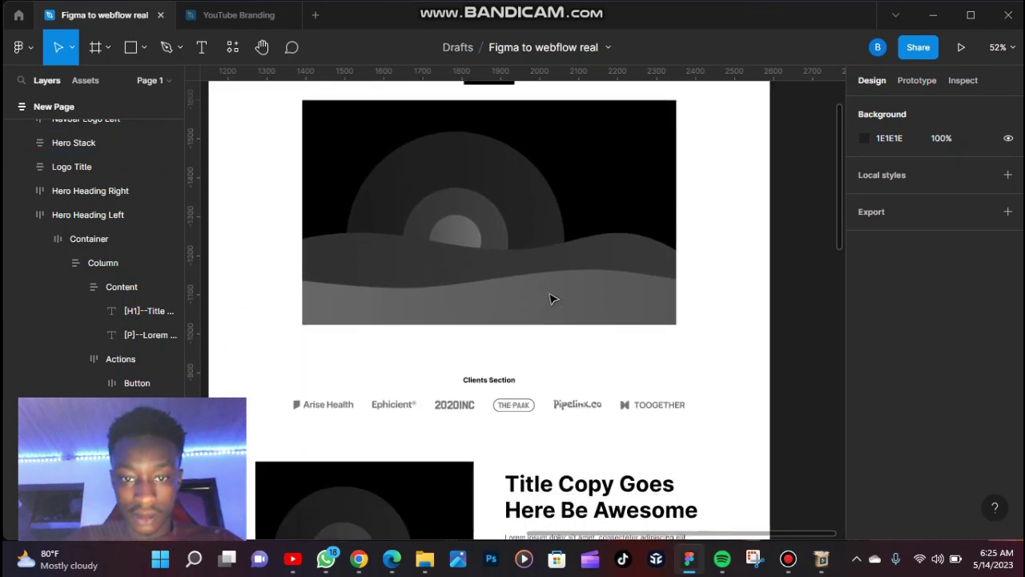
{"action": "scroll", "coordinate": [551, 299], "scroll_direction": "down", "scroll_amount": 5}
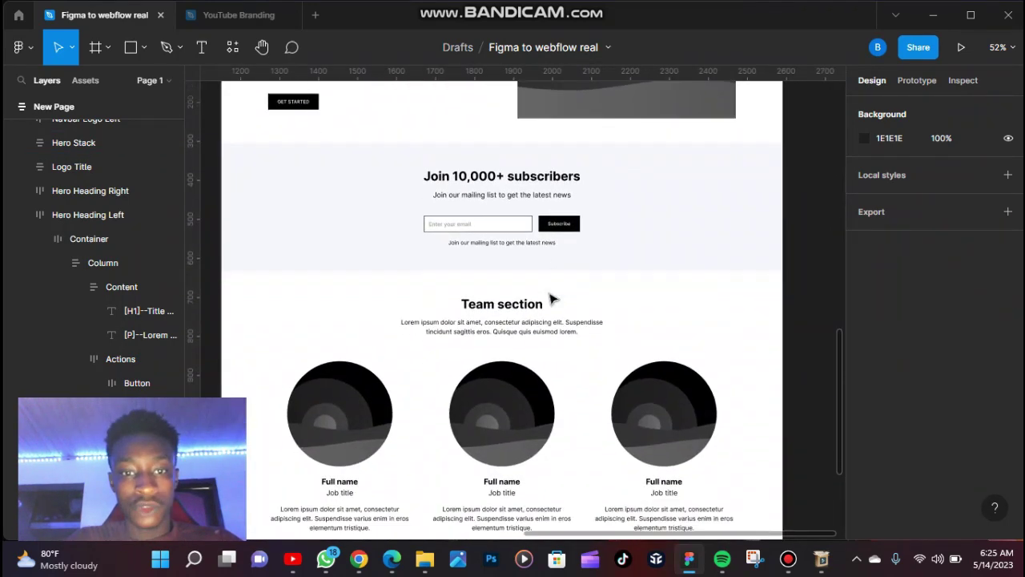
Inspect the navigation bar's layers, from its content frame to the menu and its individual links.
{"action": "scroll", "coordinate": [551, 298], "scroll_direction": "up", "scroll_amount": 7}
{"action": "scroll", "coordinate": [551, 299], "scroll_direction": "up", "scroll_amount": 6}
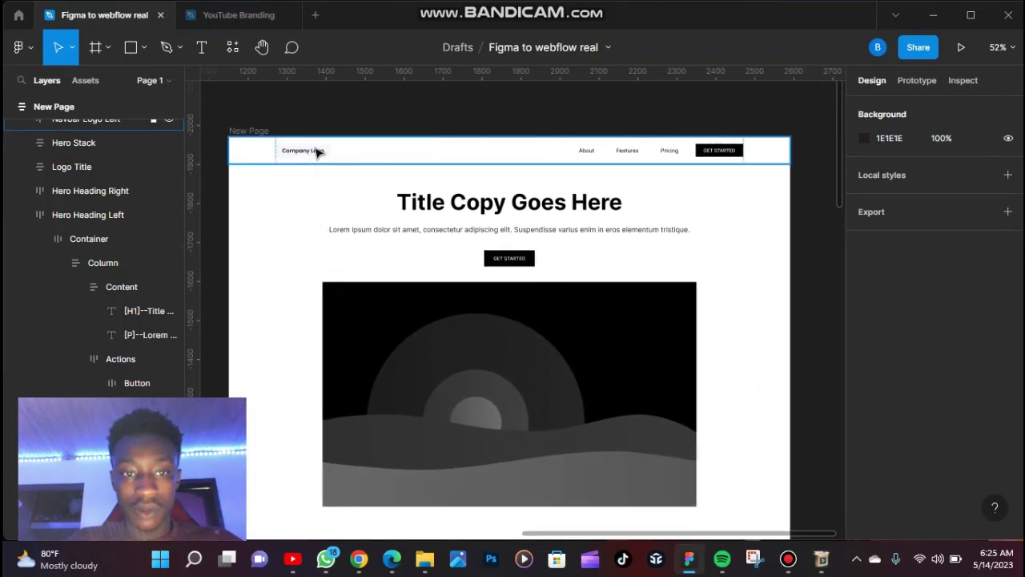
{"action": "left_click", "coordinate": [324, 153]}
{"action": "left_click", "coordinate": [324, 153]}
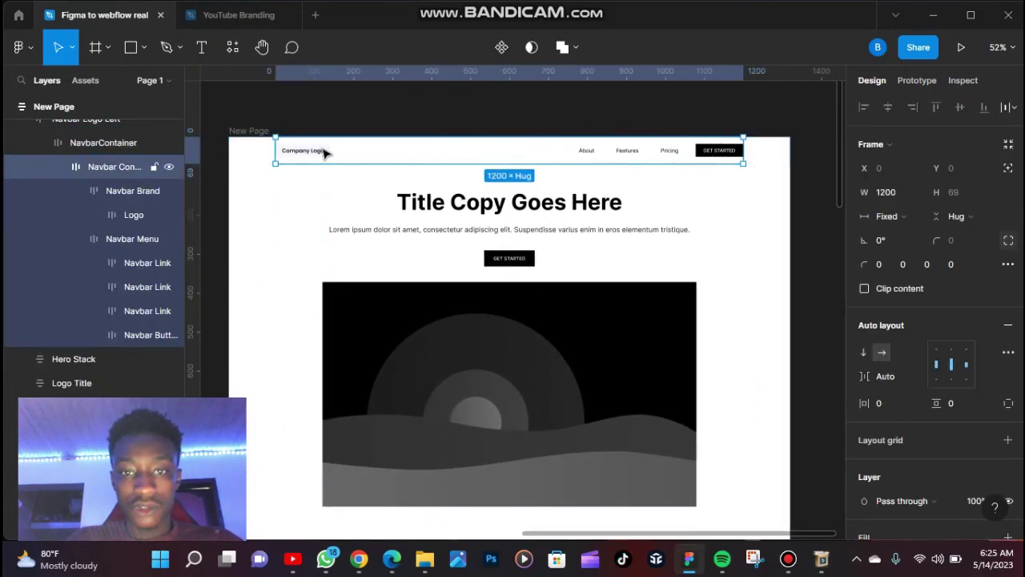
{"action": "left_click", "coordinate": [618, 150]}
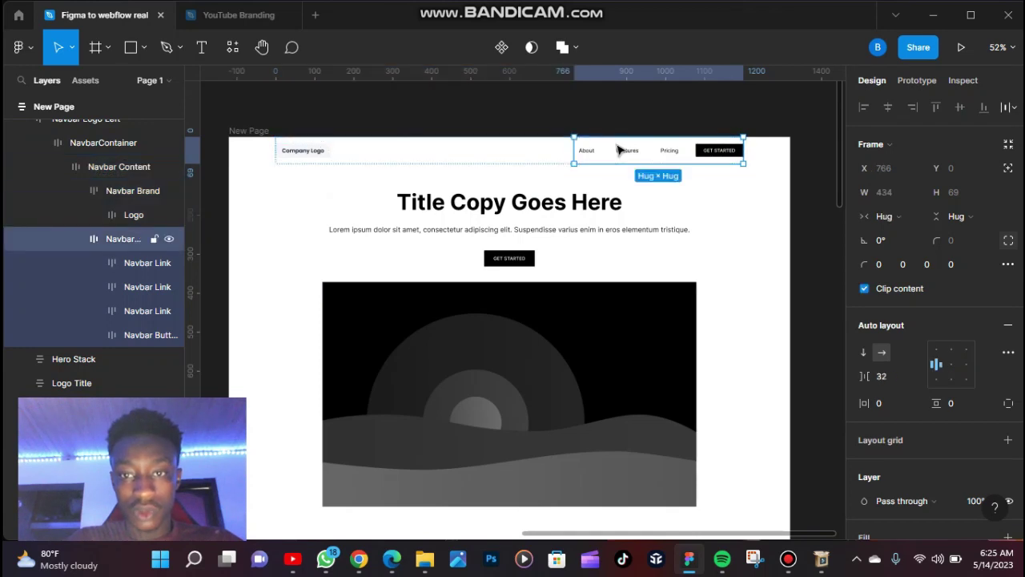
{"action": "left_click", "coordinate": [618, 150]}
{"action": "left_click", "coordinate": [587, 151]}
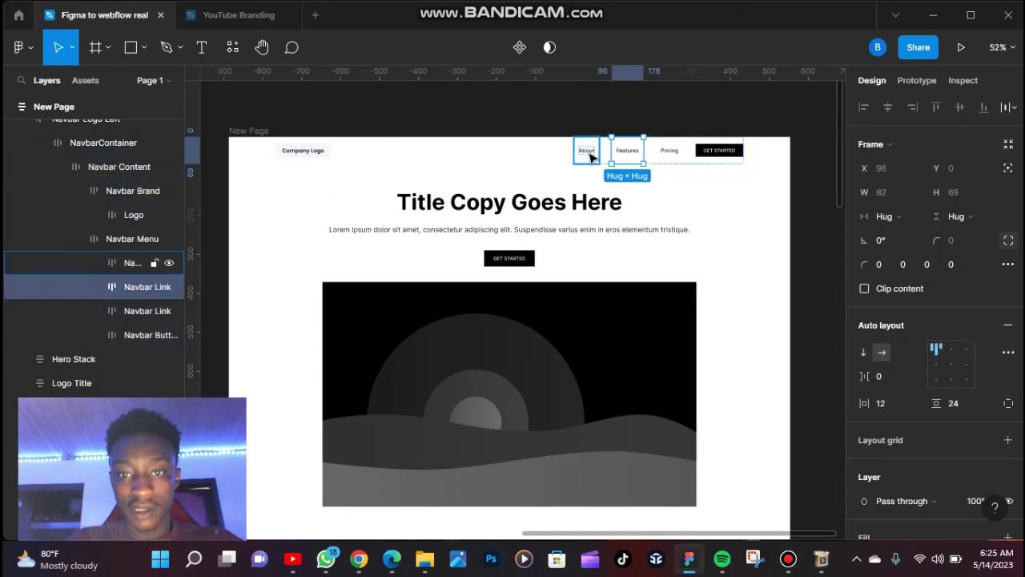
Inspect the title content of the Hero Stack section and the title and logos of the Clients Section.
{"action": "left_click", "coordinate": [526, 232]}
{"action": "left_click", "coordinate": [526, 232]}
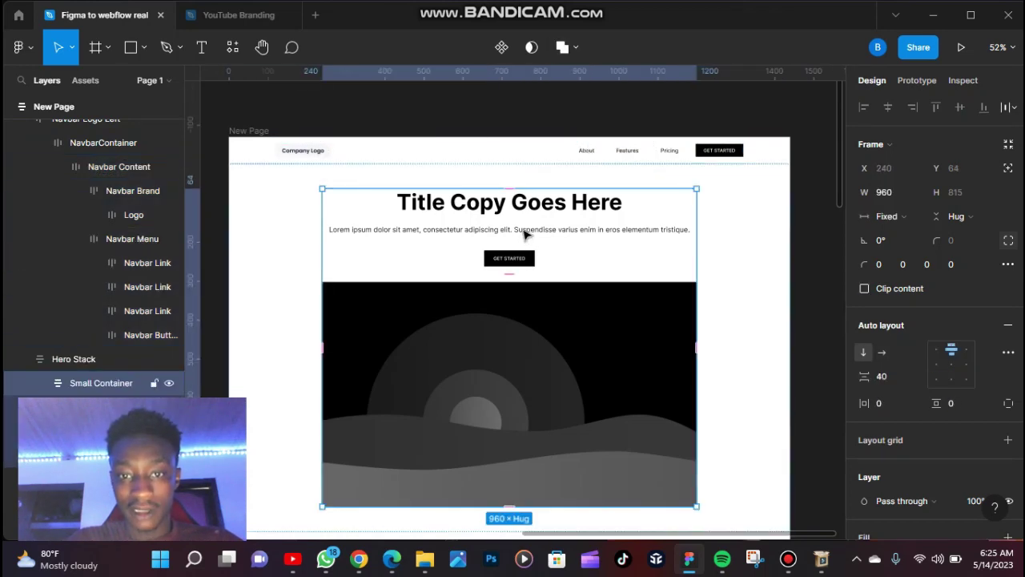
{"action": "left_click", "coordinate": [526, 232]}
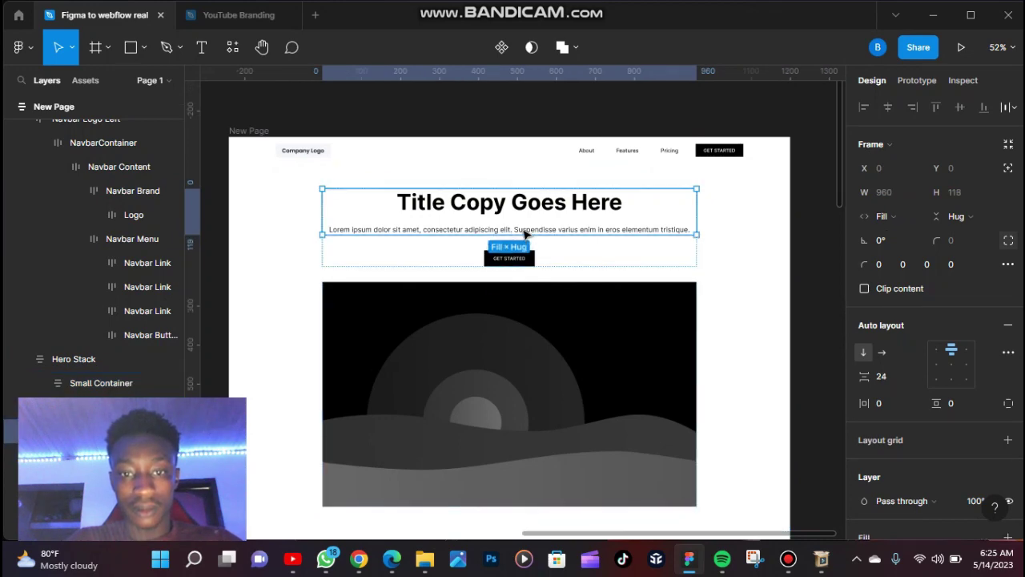
{"action": "scroll", "coordinate": [528, 200], "scroll_direction": "down", "scroll_amount": 5}
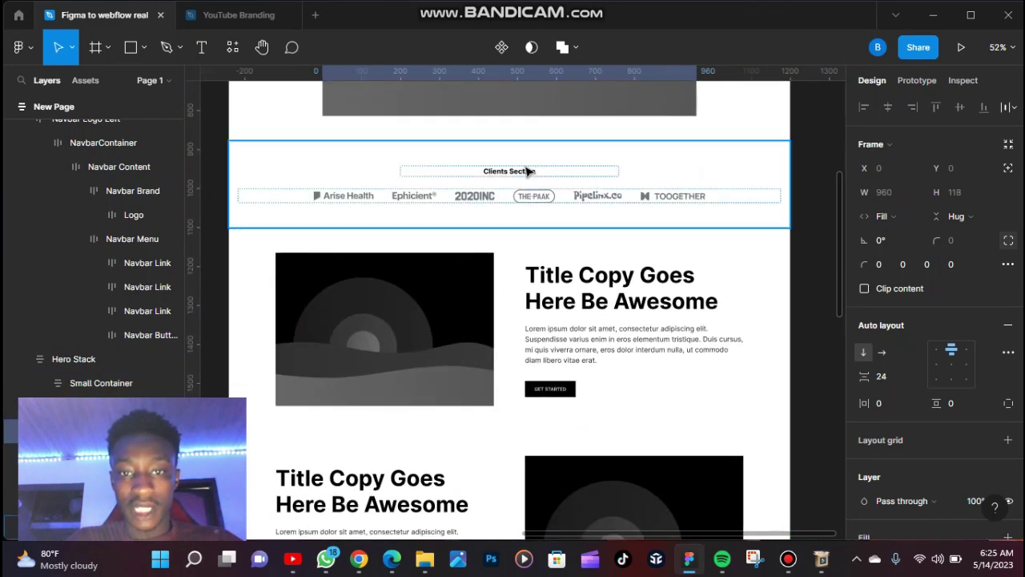
{"action": "left_click", "coordinate": [528, 169]}
{"action": "left_click", "coordinate": [524, 166]}
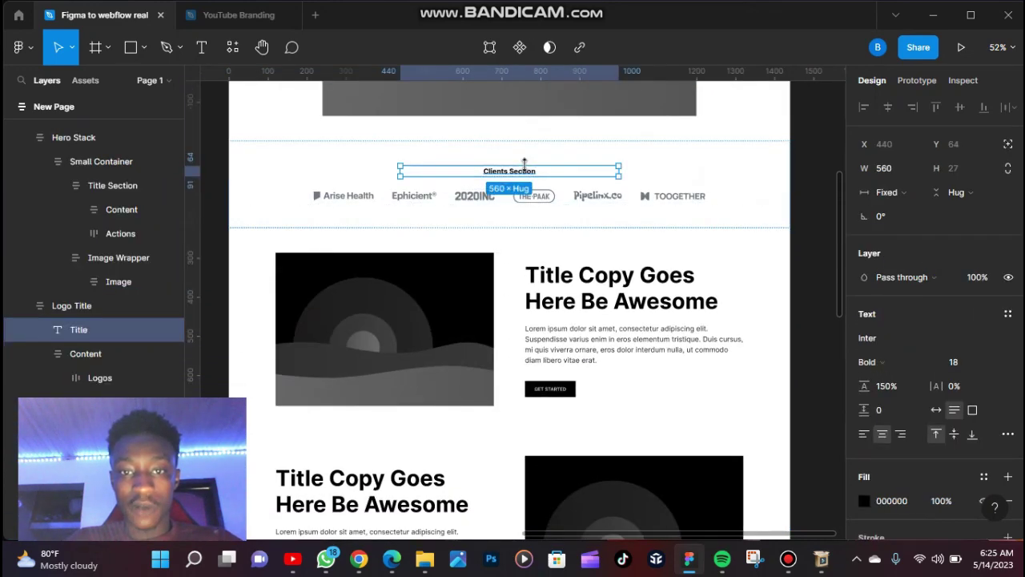
{"action": "left_click", "coordinate": [556, 201]}
Inspect the nested title and text layers of the Hero Heading Right and Hero Heading Left sections.
{"action": "left_click", "coordinate": [551, 295]}
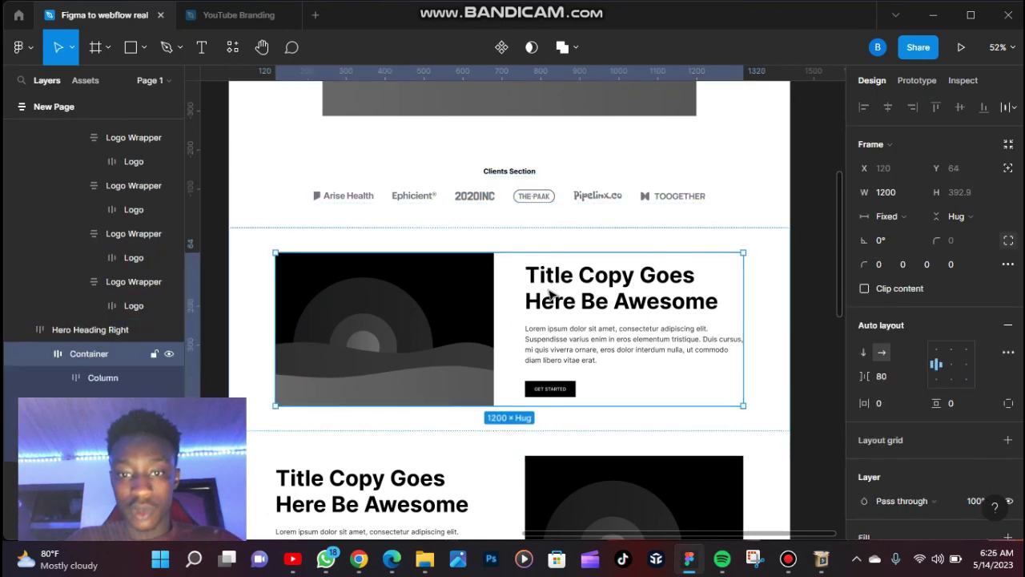
{"action": "left_click", "coordinate": [551, 295]}
{"action": "left_click", "coordinate": [551, 294]}
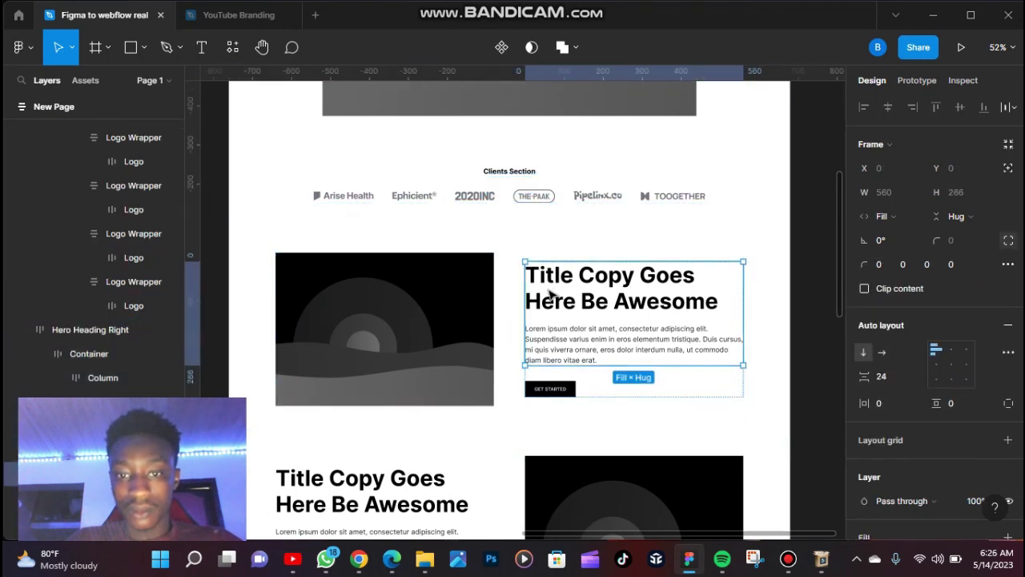
{"action": "left_click", "coordinate": [550, 295]}
{"action": "scroll", "coordinate": [551, 295], "scroll_direction": "down", "scroll_amount": 3}
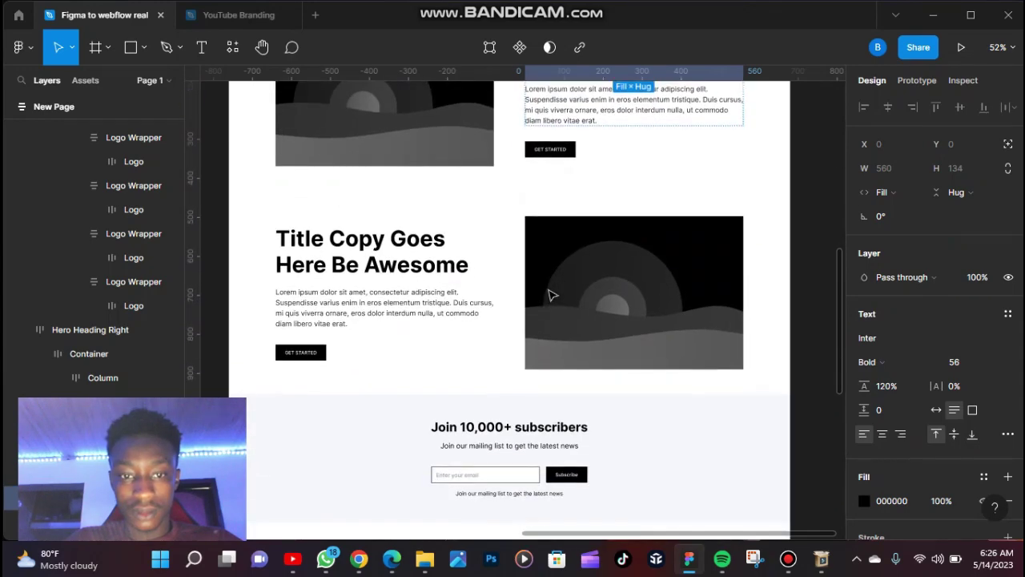
{"action": "left_click", "coordinate": [450, 288]}
{"action": "left_click", "coordinate": [450, 287]}
{"action": "left_click", "coordinate": [449, 286]}
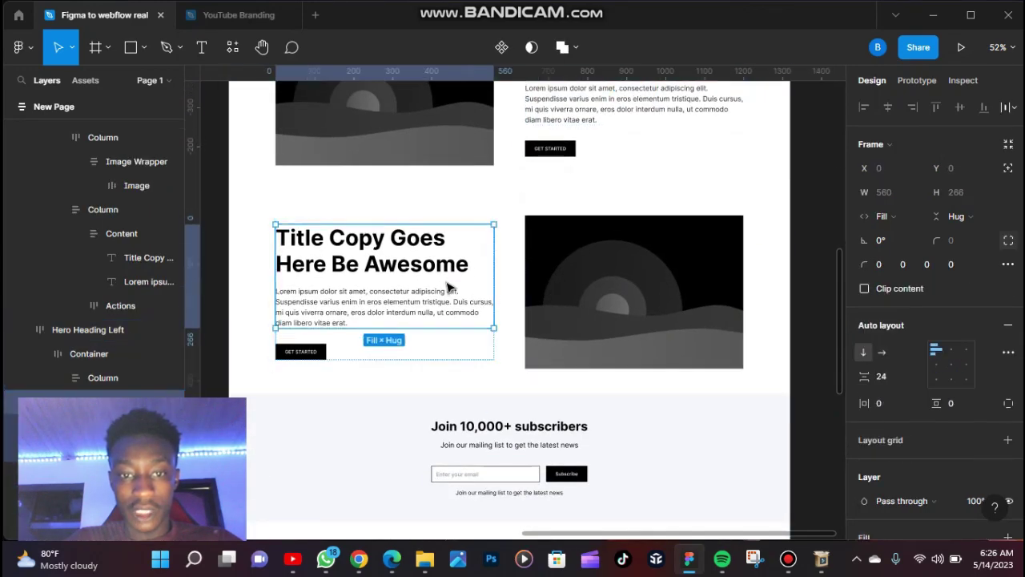
{"action": "left_click", "coordinate": [448, 286]}
{"action": "scroll", "coordinate": [459, 334], "scroll_direction": "down", "scroll_amount": 2}
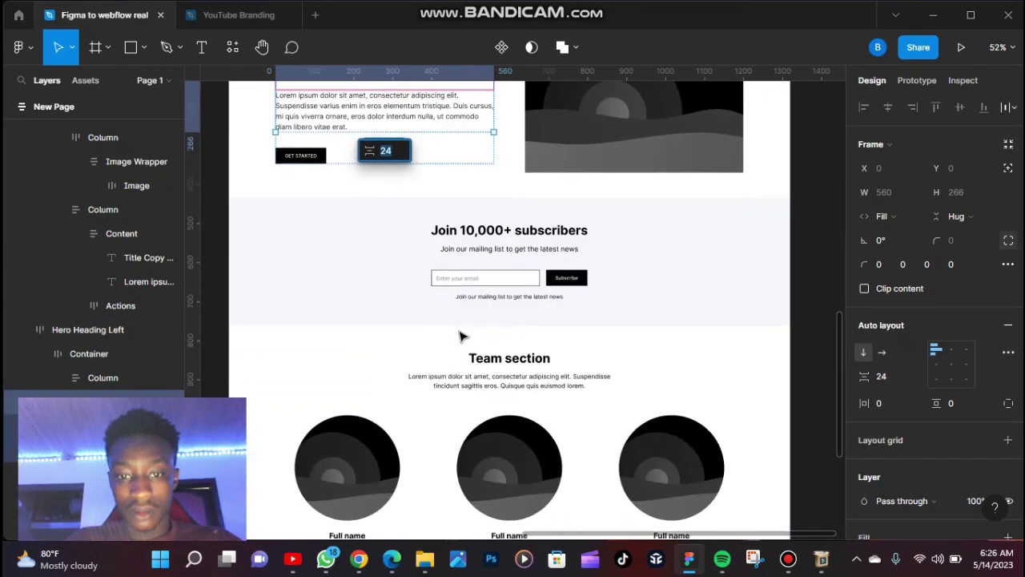
Inspect the Newsletter form's section title and the middle team card down to its description text.
{"action": "left_click", "coordinate": [518, 261]}
{"action": "left_click", "coordinate": [520, 255]}
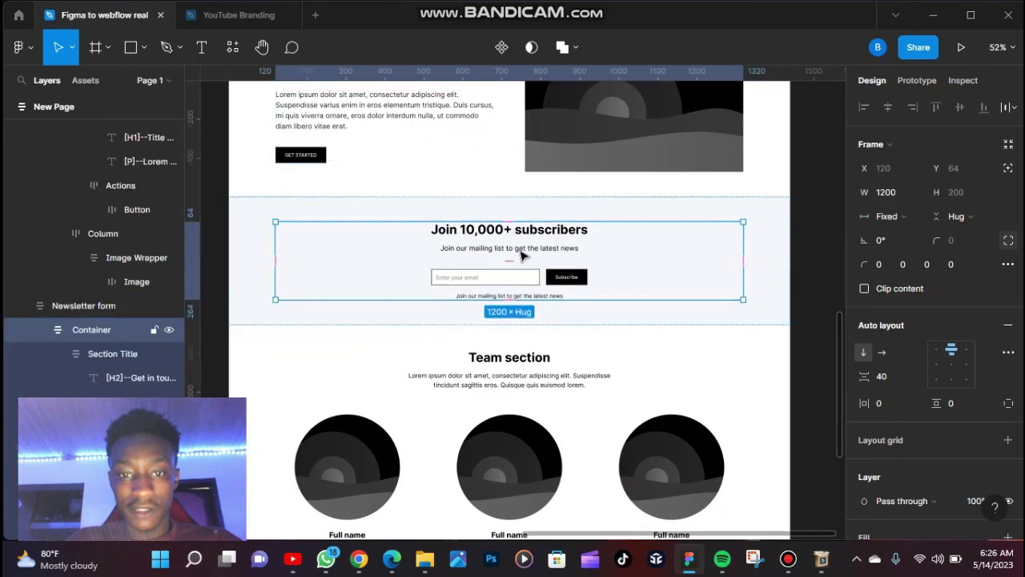
{"action": "left_click", "coordinate": [520, 255]}
{"action": "scroll", "coordinate": [522, 256], "scroll_direction": "down", "scroll_amount": 4}
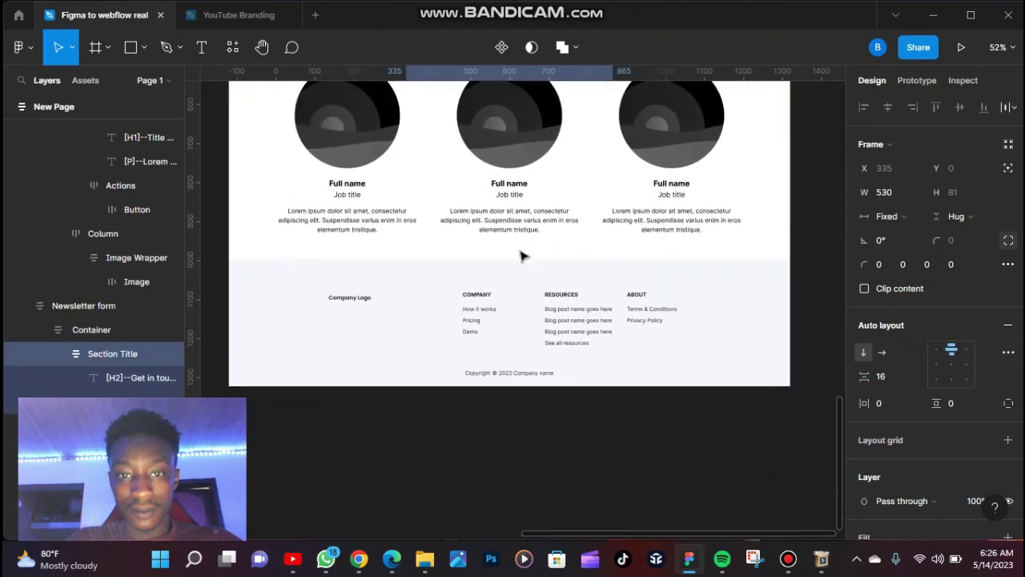
{"action": "left_click", "coordinate": [519, 227]}
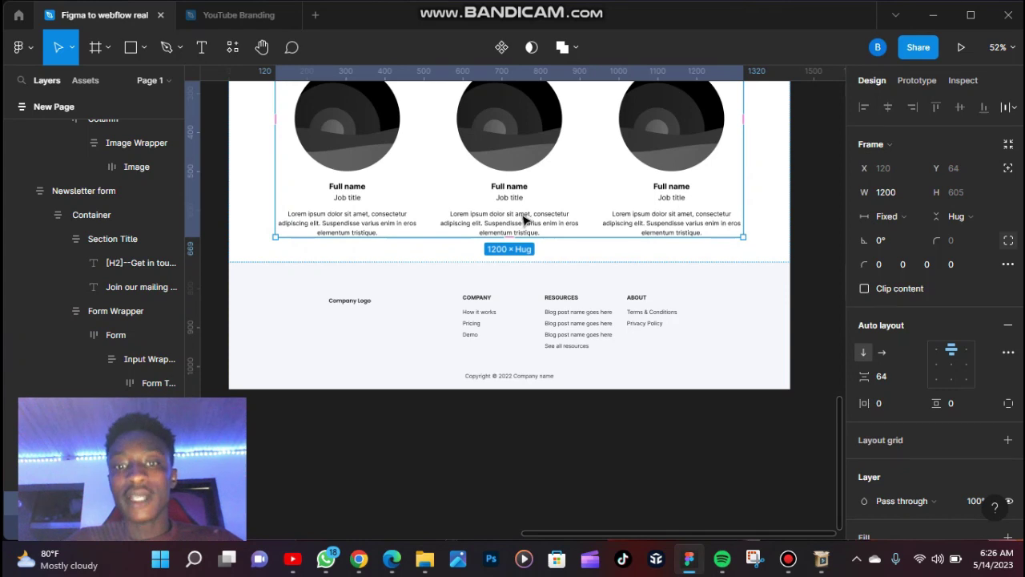
{"action": "left_click", "coordinate": [525, 220]}
{"action": "left_click", "coordinate": [524, 220]}
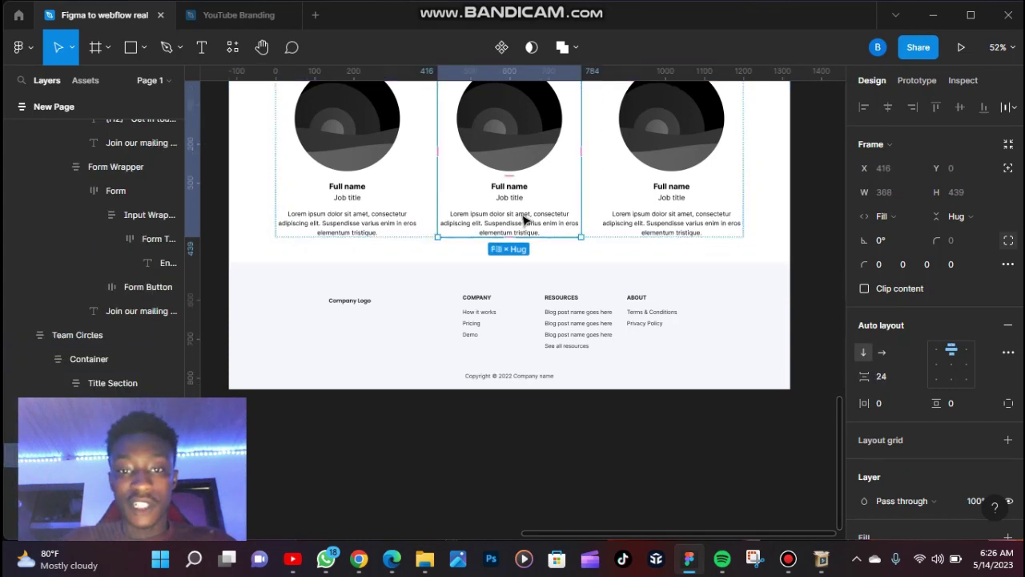
{"action": "left_click", "coordinate": [525, 220]}
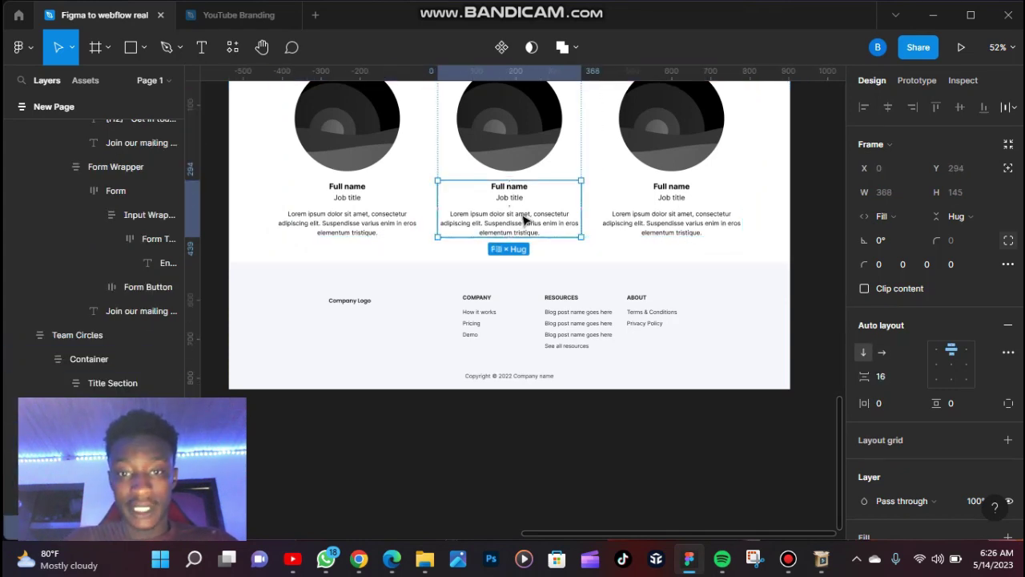
{"action": "left_click", "coordinate": [525, 220]}
Reopen the Figma to Webflow plugin and browse its Structure templates down to the 2×2 grid.
{"action": "scroll", "coordinate": [524, 222], "scroll_direction": "up", "scroll_amount": 4}
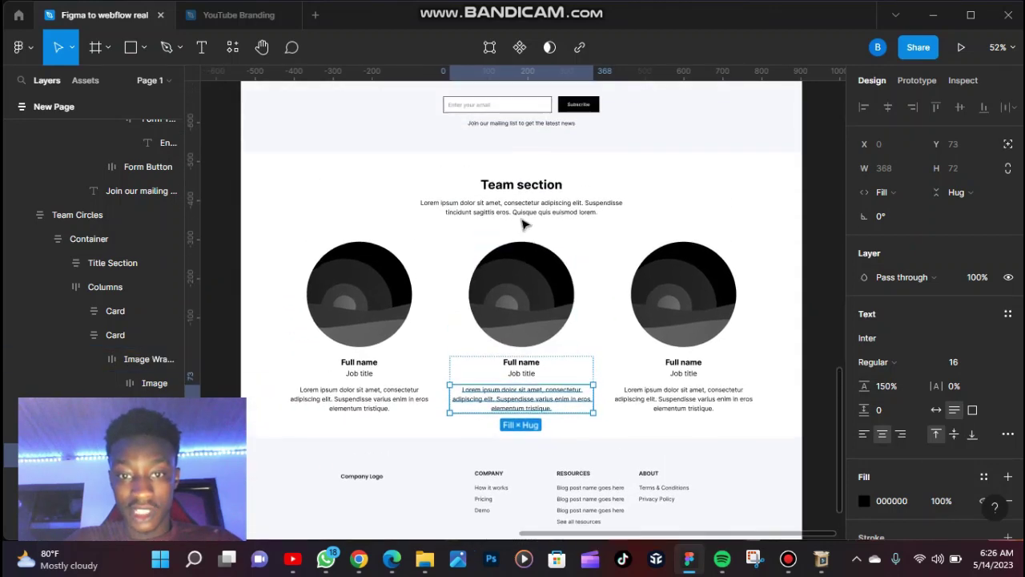
{"action": "scroll", "coordinate": [522, 224], "scroll_direction": "up", "scroll_amount": 1}
{"action": "scroll", "coordinate": [522, 224], "scroll_direction": "down", "scroll_amount": 2, "text": "ctrl"}
{"action": "scroll", "coordinate": [522, 224], "scroll_direction": "up", "scroll_amount": 6}
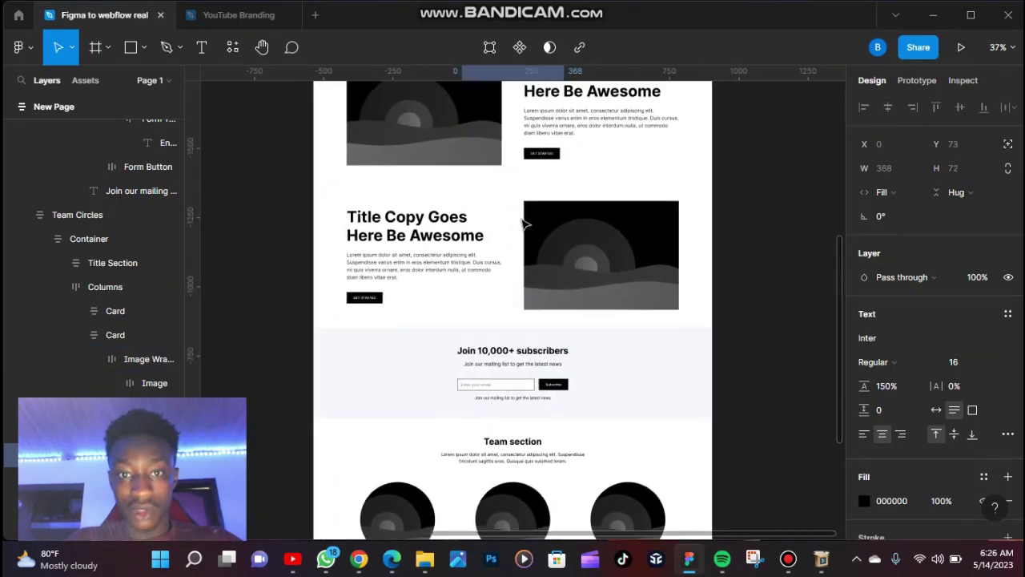
{"action": "scroll", "coordinate": [524, 224], "scroll_direction": "up", "scroll_amount": 5}
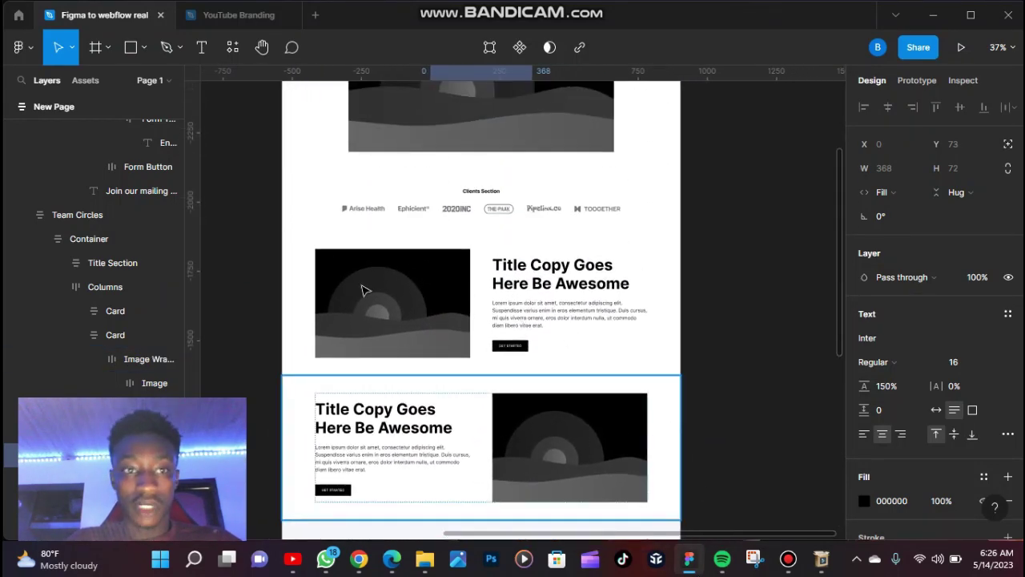
{"action": "left_click", "coordinate": [232, 48]}
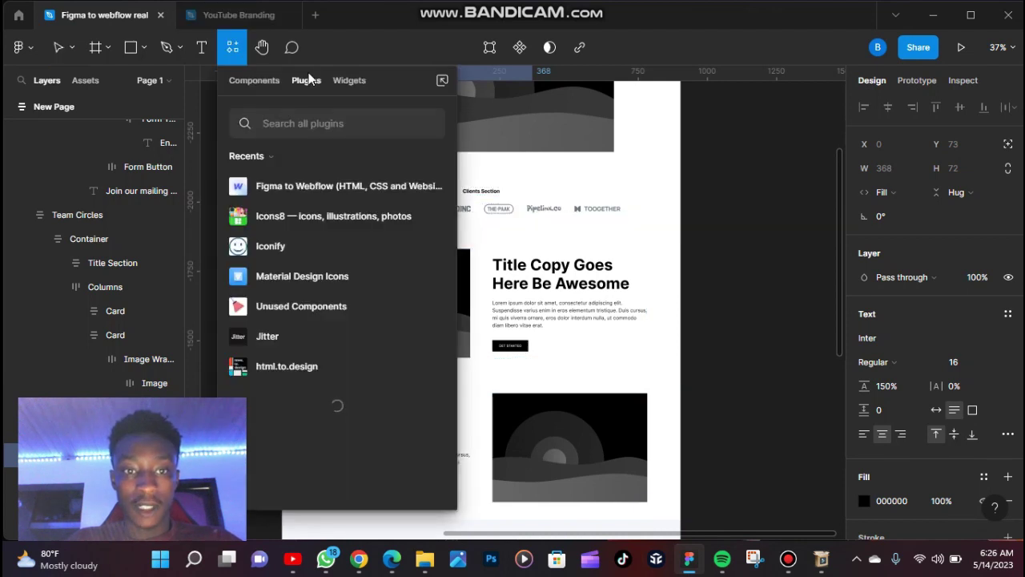
{"action": "left_click", "coordinate": [431, 187]}
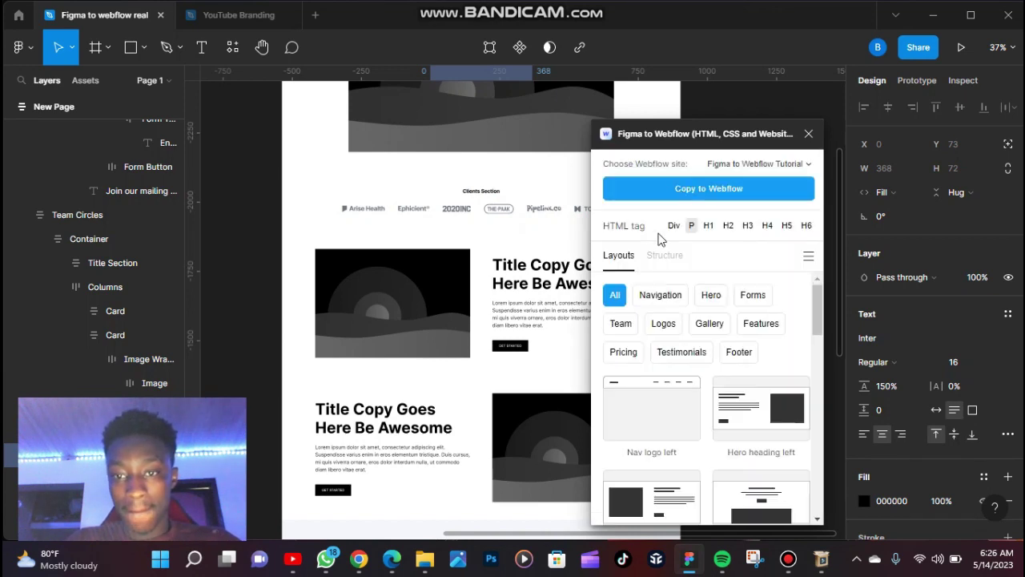
{"action": "left_click", "coordinate": [666, 256]}
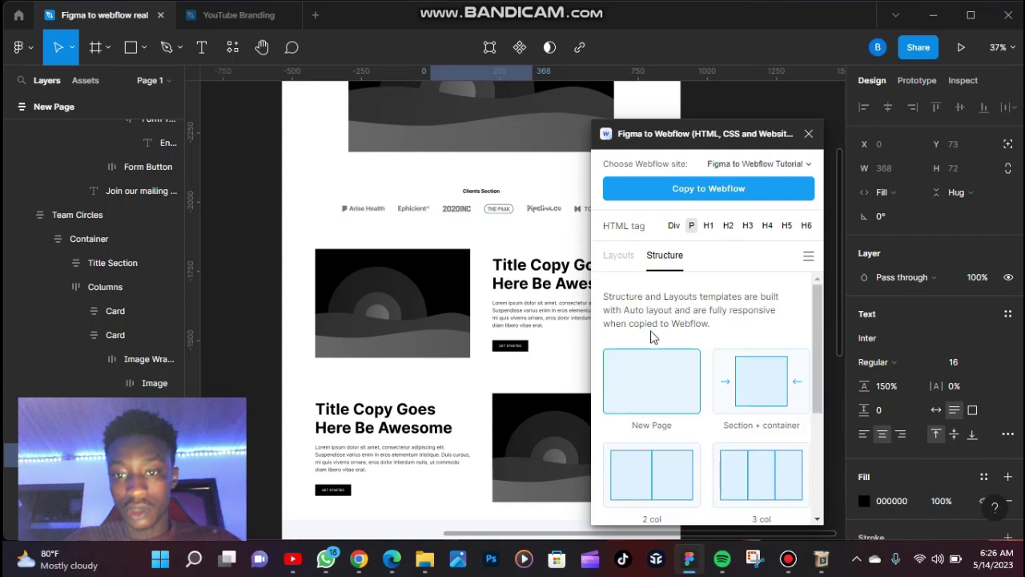
{"action": "scroll", "coordinate": [667, 360], "scroll_direction": "down", "scroll_amount": 3}
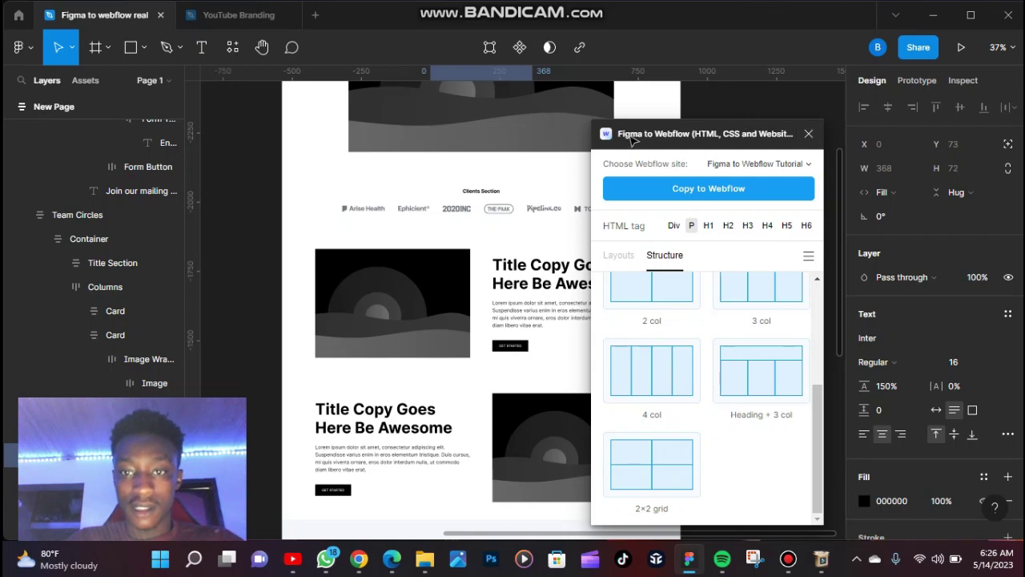
Select the finished page frame headed "Creativity at it's greatest hight" and look over it down to the footer.
{"action": "scroll", "coordinate": [512, 232], "scroll_direction": "down", "scroll_amount": 5}
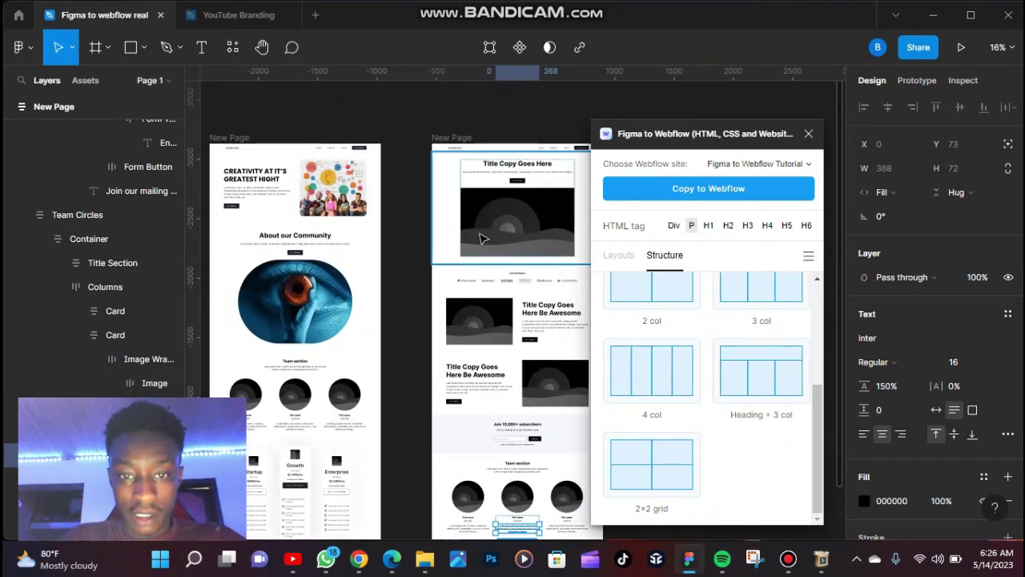
{"action": "scroll", "coordinate": [480, 238], "scroll_direction": "up", "scroll_amount": 6}
{"action": "scroll", "coordinate": [481, 238], "scroll_direction": "down", "scroll_amount": 5}
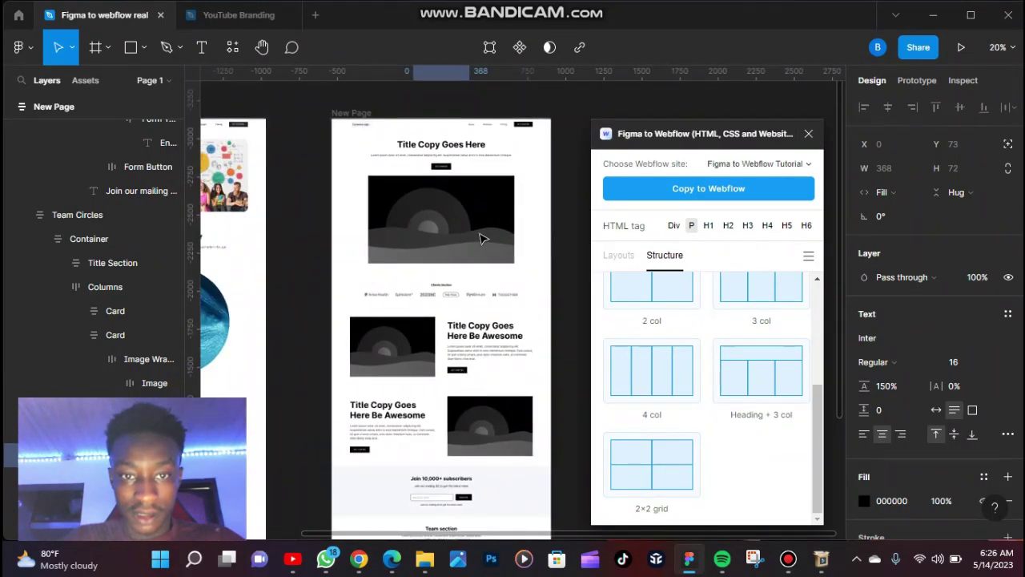
{"action": "scroll", "coordinate": [480, 238], "scroll_direction": "left", "scroll_amount": 3}
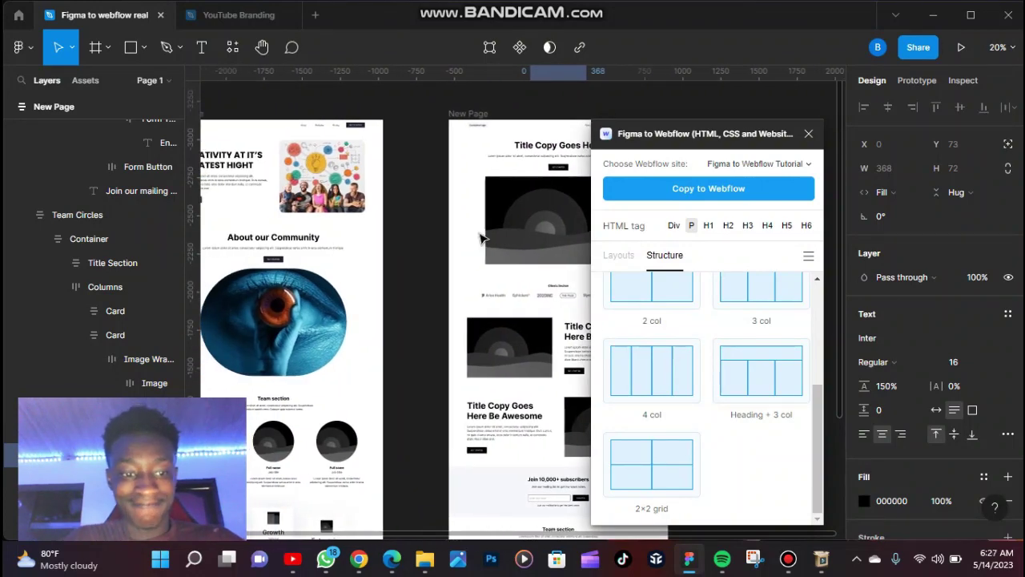
{"action": "scroll", "coordinate": [480, 237], "scroll_direction": "left", "scroll_amount": 4}
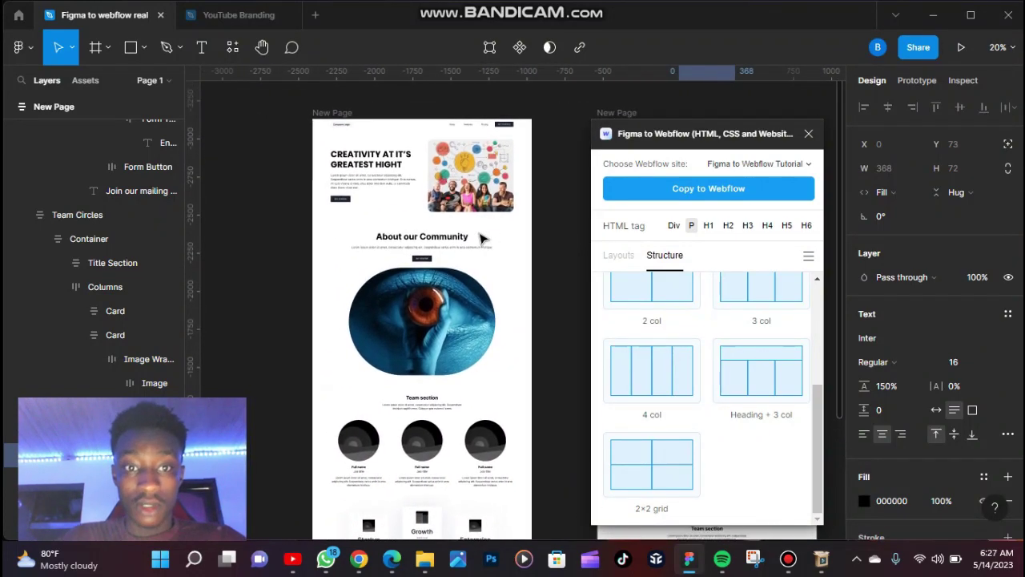
{"action": "left_click", "coordinate": [328, 115]}
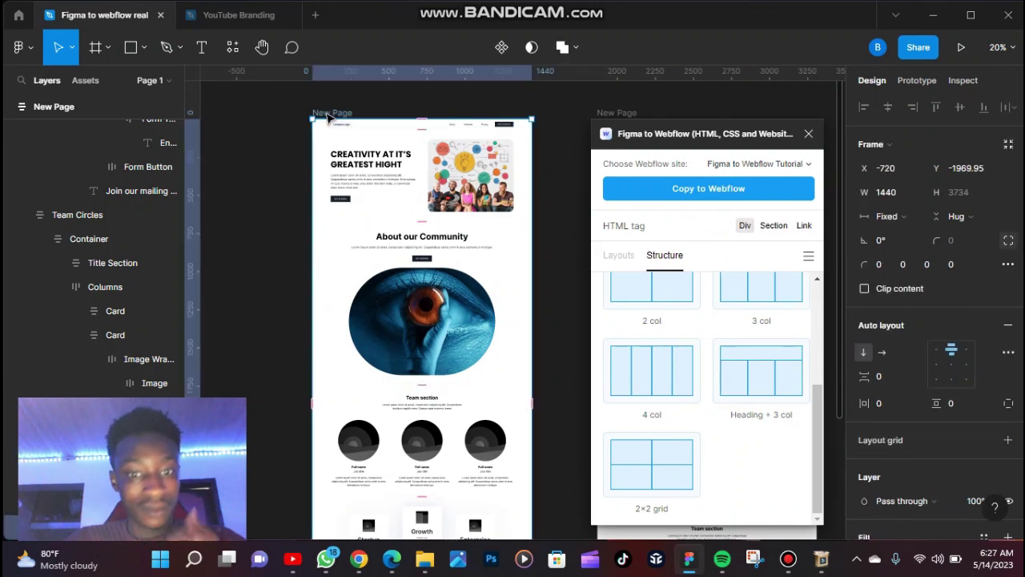
{"action": "scroll", "coordinate": [328, 117], "scroll_direction": "down", "scroll_amount": 2}
{"action": "scroll", "coordinate": [327, 117], "scroll_direction": "down", "scroll_amount": 7}
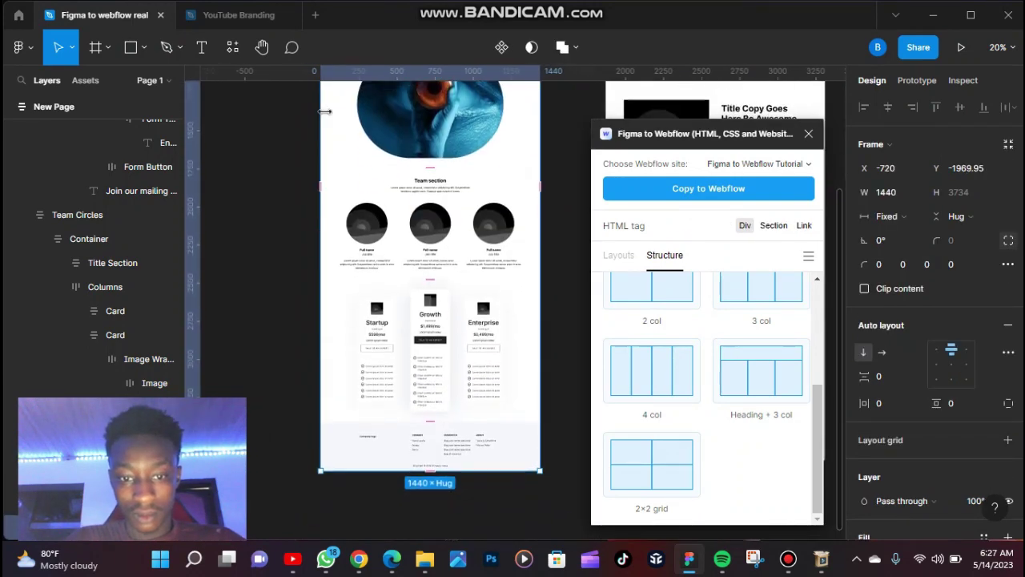
{"action": "scroll", "coordinate": [328, 117], "scroll_direction": "up", "scroll_amount": 10}
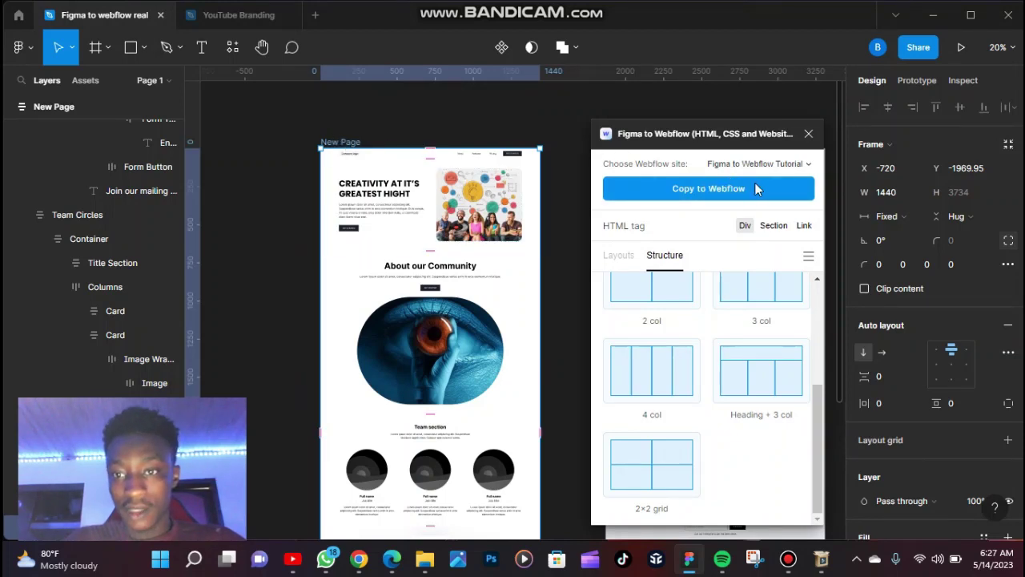
Choose Figma to Webflow Tutorial as the plugin's Webflow site and switch to the Webflow website in the Edge browser.
{"action": "left_click", "coordinate": [805, 165]}
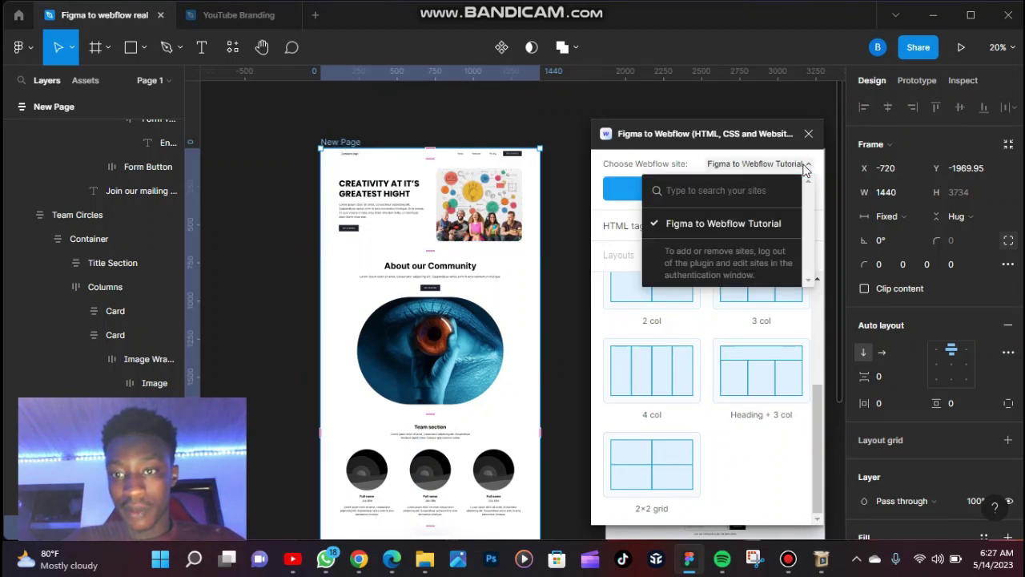
{"action": "left_click", "coordinate": [743, 224]}
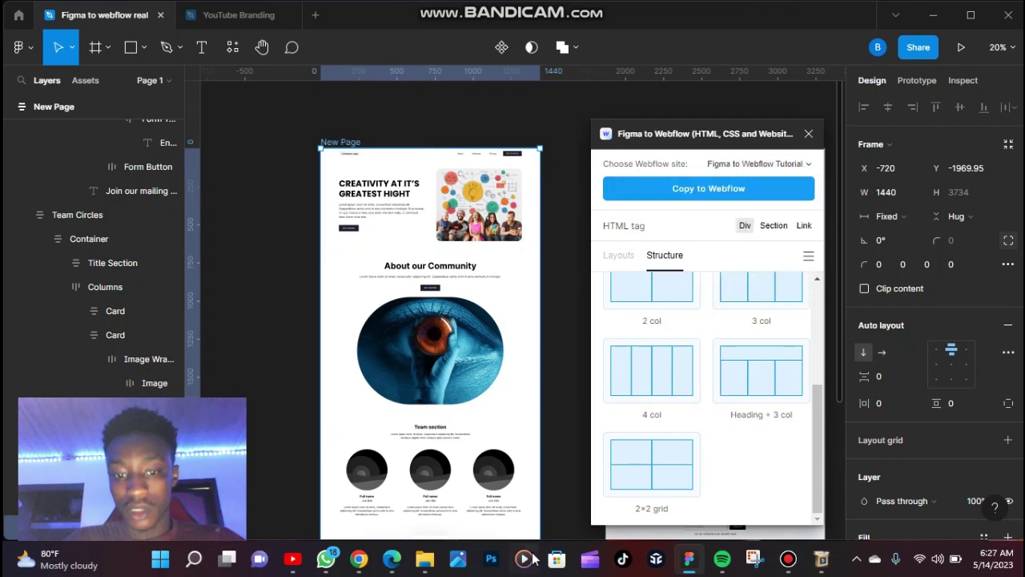
{"action": "left_click", "coordinate": [403, 569]}
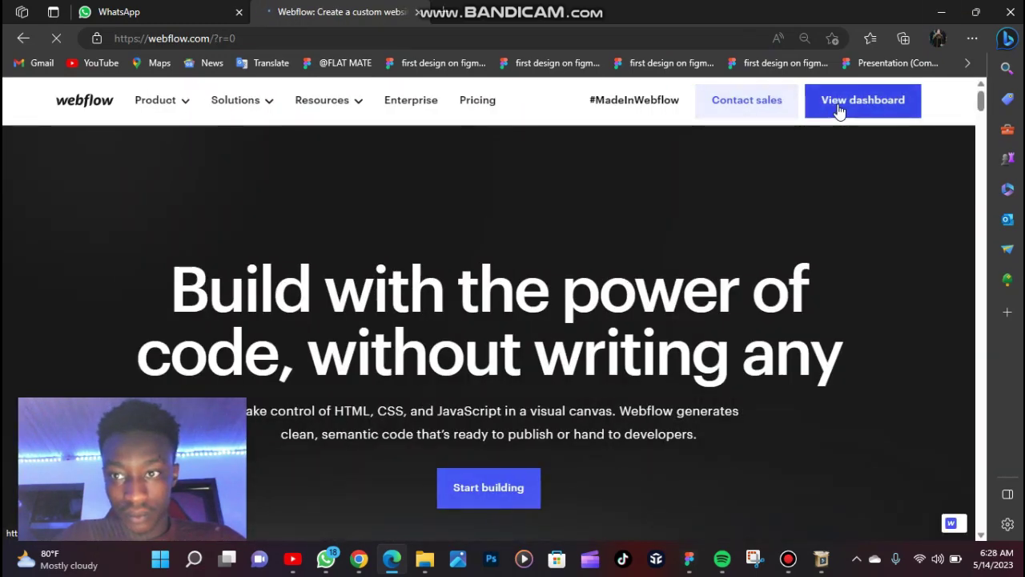
Open the Webflow dashboard, skim the What's New announcements and dismiss them.
{"action": "left_click", "coordinate": [839, 111]}
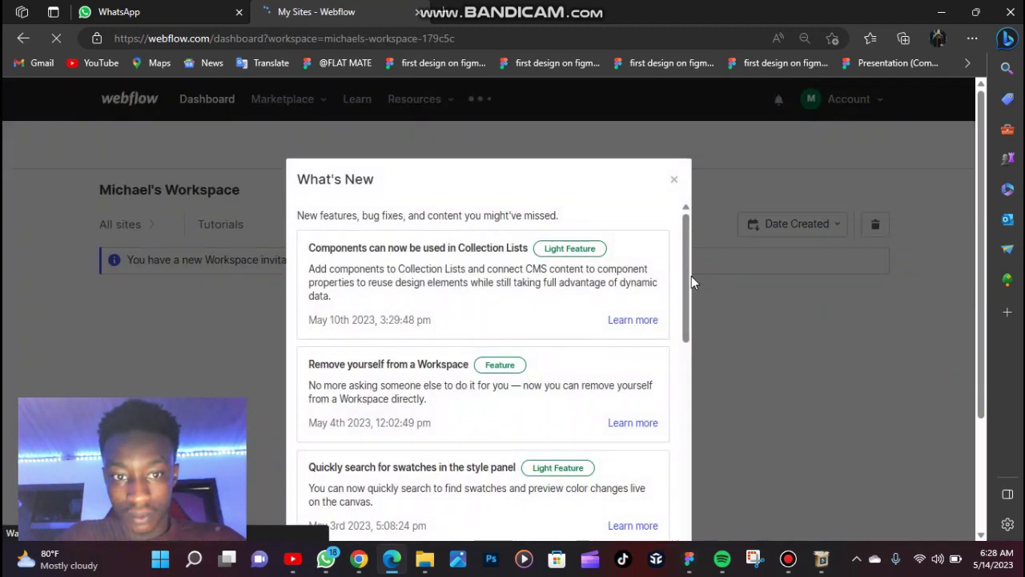
{"action": "scroll", "coordinate": [652, 282], "scroll_direction": "down", "scroll_amount": 2}
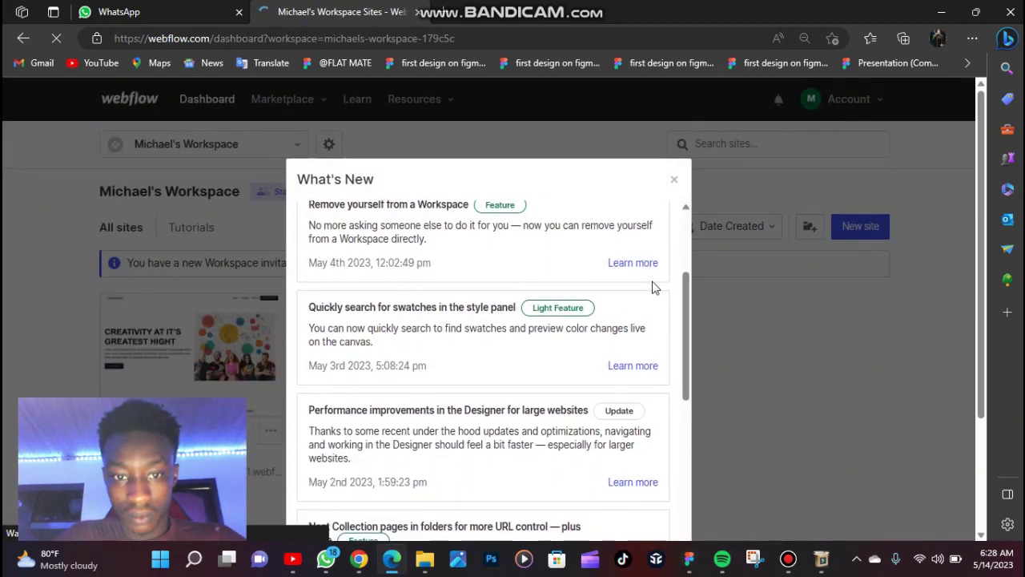
{"action": "scroll", "coordinate": [604, 360], "scroll_direction": "down", "scroll_amount": 5}
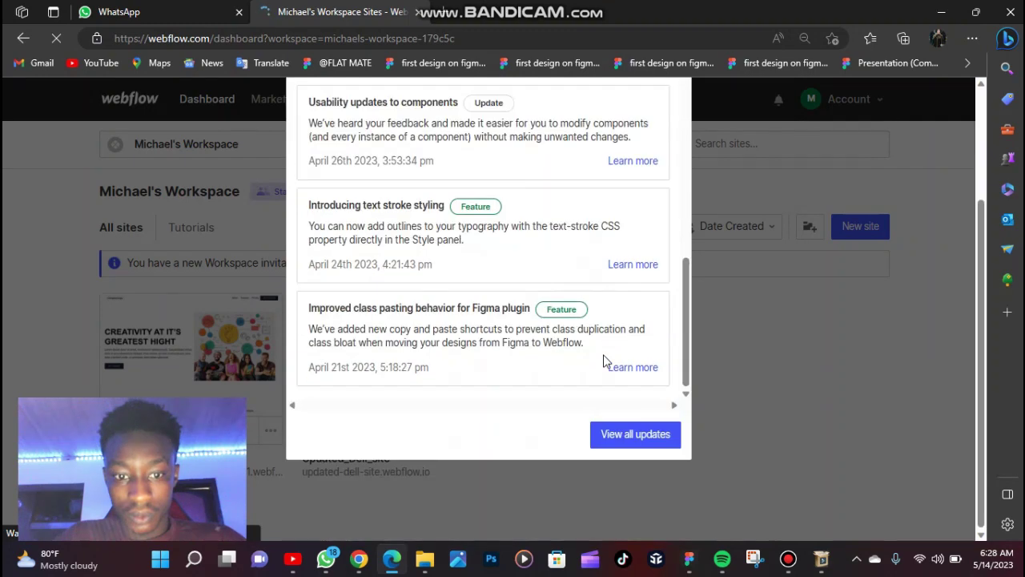
{"action": "scroll", "coordinate": [595, 350], "scroll_direction": "up", "scroll_amount": 10}
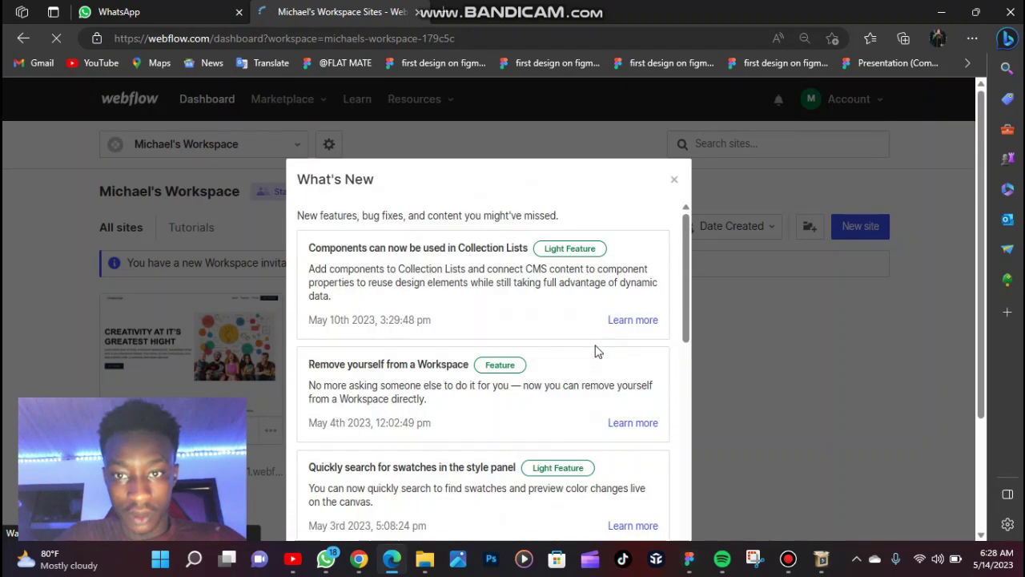
{"action": "left_click", "coordinate": [673, 179]}
Open the Figma to Webflow Tutorial site in the Designer and look over its hero section.
{"action": "scroll", "coordinate": [533, 277], "scroll_direction": "down", "scroll_amount": 2}
{"action": "mouse_move", "coordinate": [160, 174]}
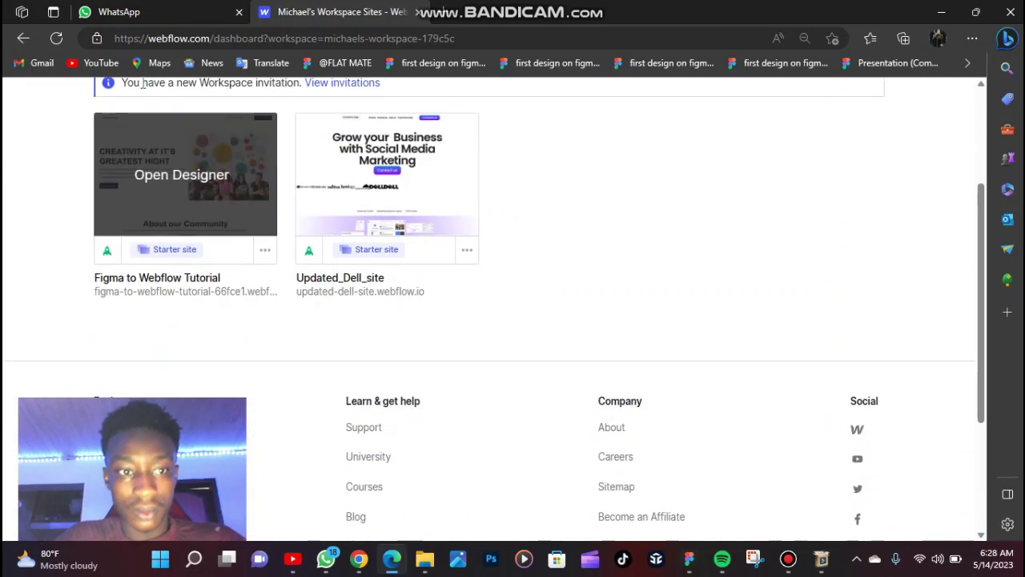
{"action": "left_click", "coordinate": [160, 175]}
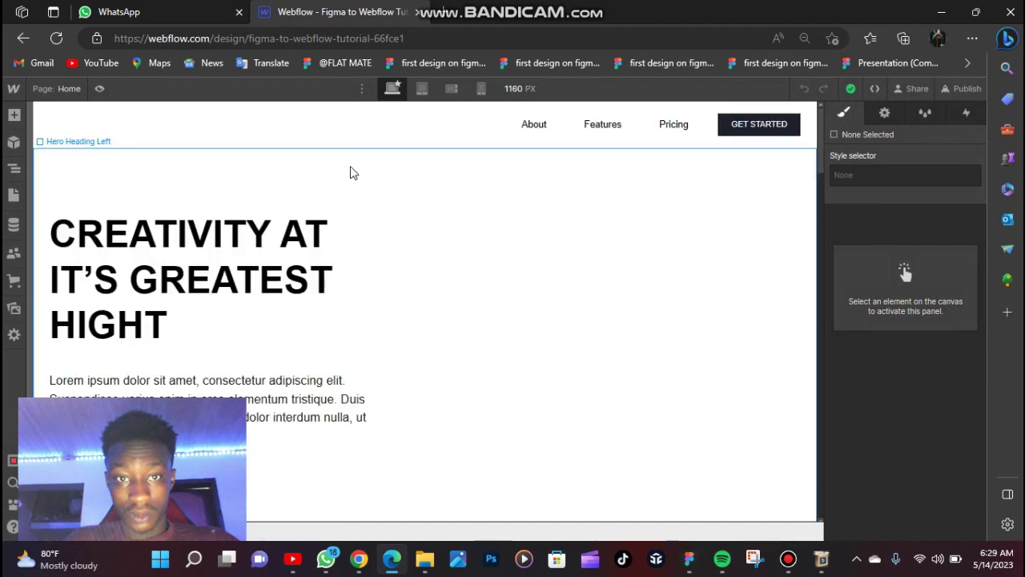
{"action": "scroll", "coordinate": [453, 306], "scroll_direction": "down", "scroll_amount": 1}
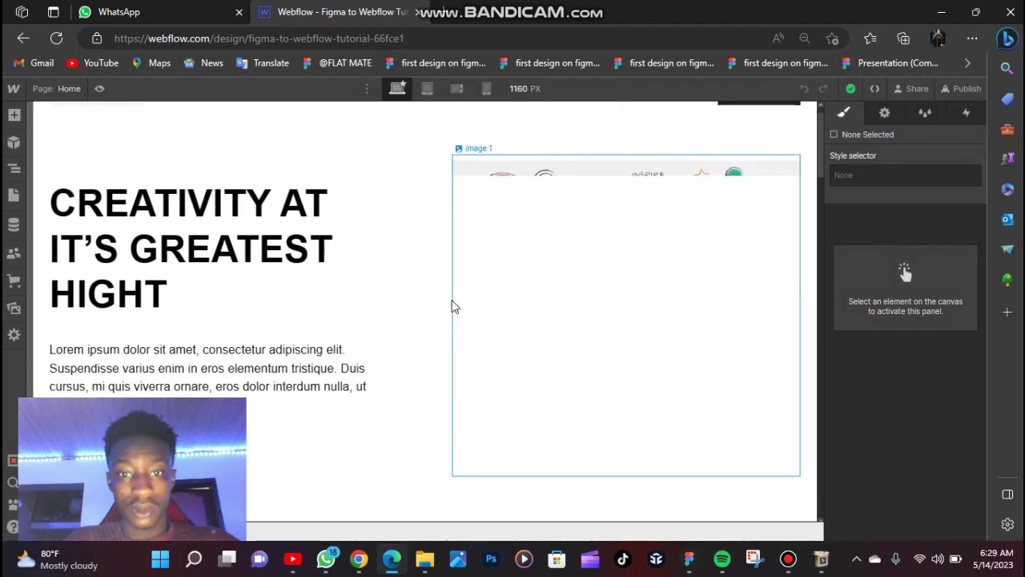
{"action": "scroll", "coordinate": [453, 306], "scroll_direction": "down", "scroll_amount": 2}
{"action": "scroll", "coordinate": [453, 306], "scroll_direction": "up", "scroll_amount": 3}
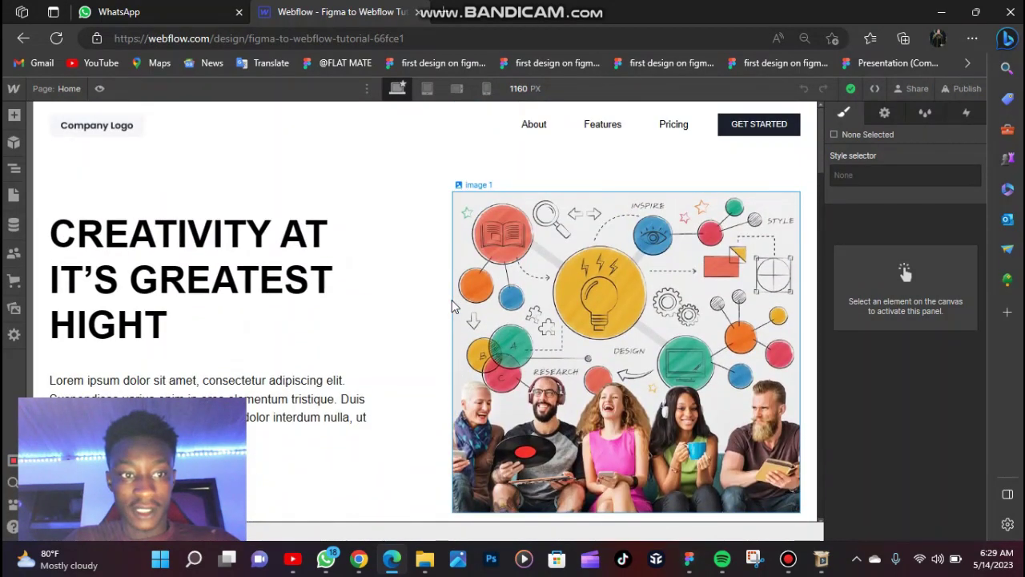
Delete the whole New Page 2 element from the Home page using the Navigator, leaving the Navigator closed.
{"action": "left_click", "coordinate": [345, 149]}
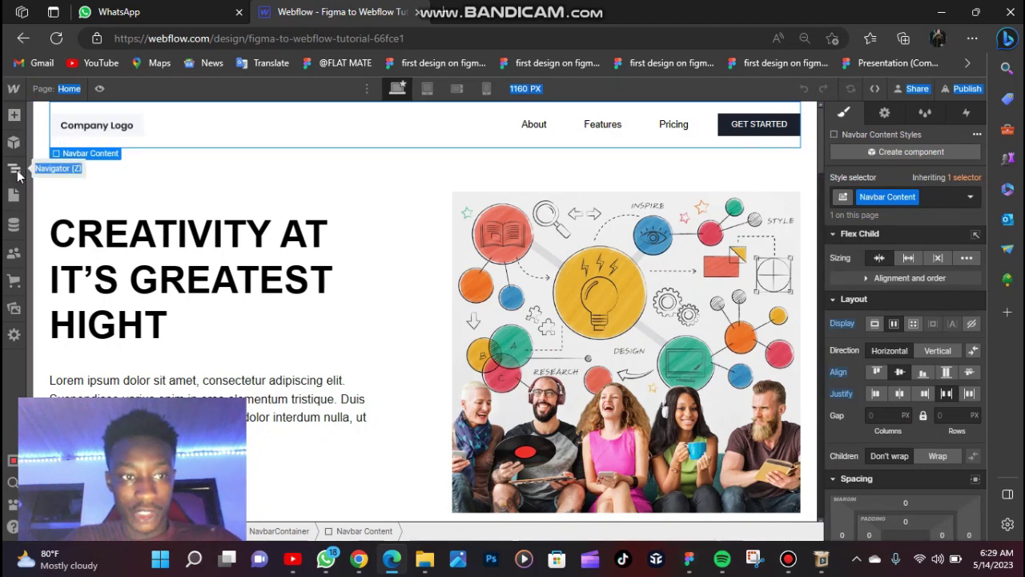
{"action": "left_click", "coordinate": [14, 169]}
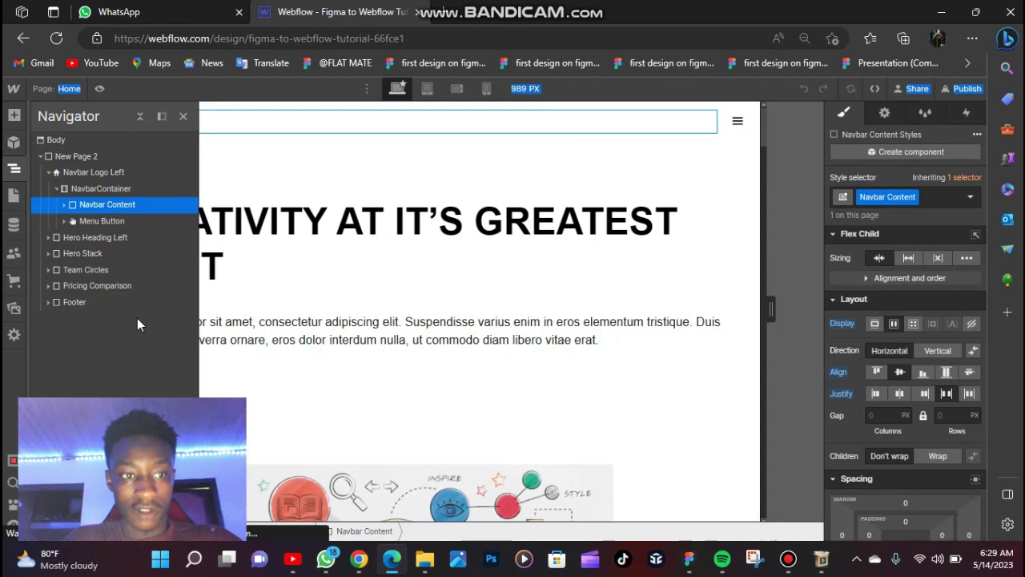
{"action": "left_click", "coordinate": [40, 157]}
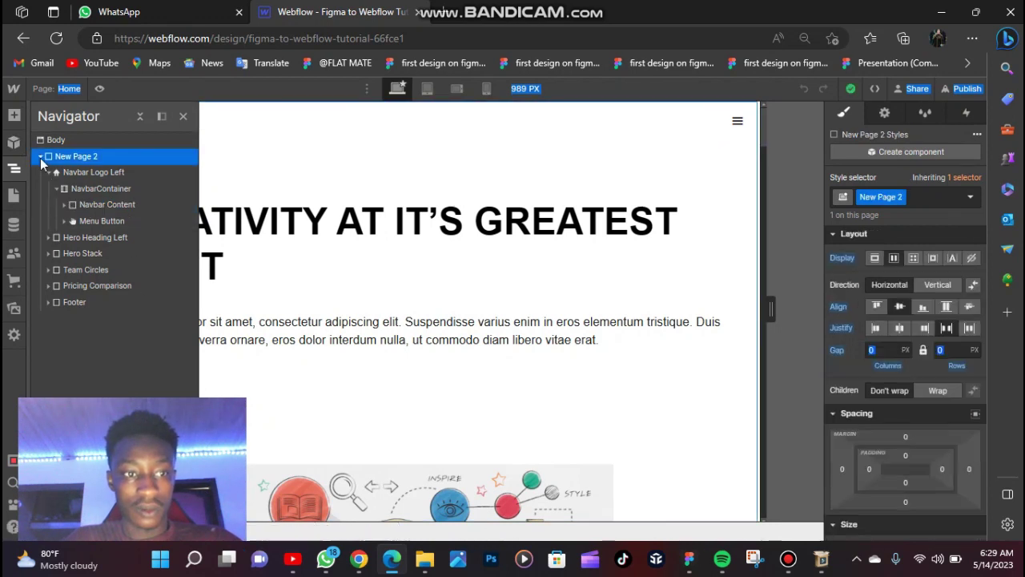
{"action": "left_click", "coordinate": [41, 157]}
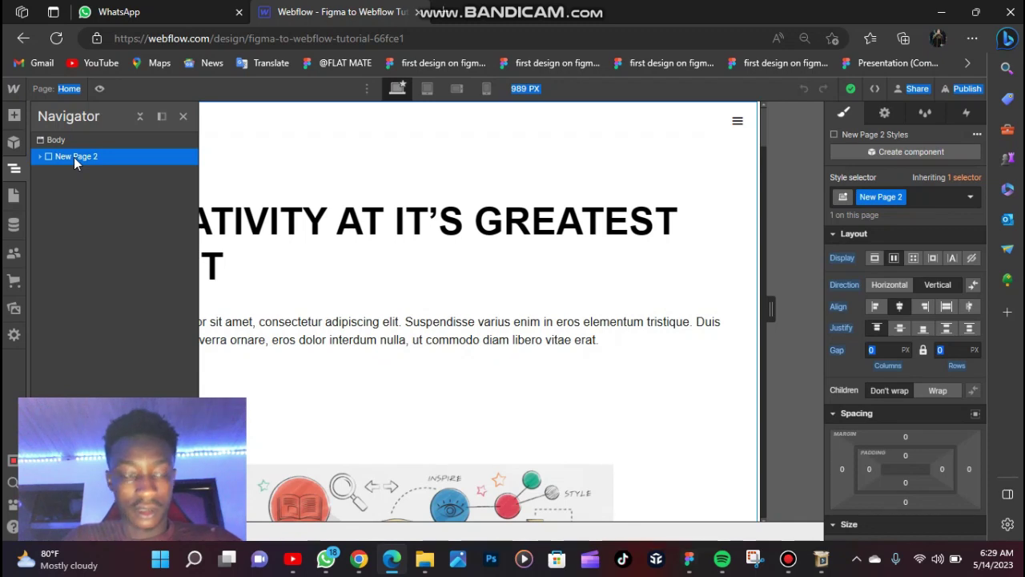
{"action": "key", "text": "Delete"}
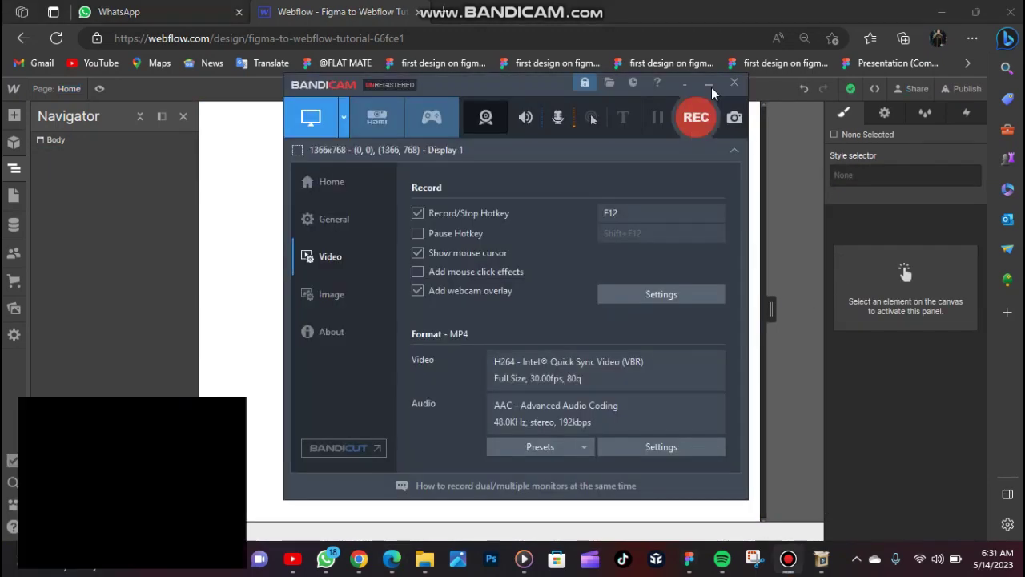
{"action": "left_click", "coordinate": [709, 84]}
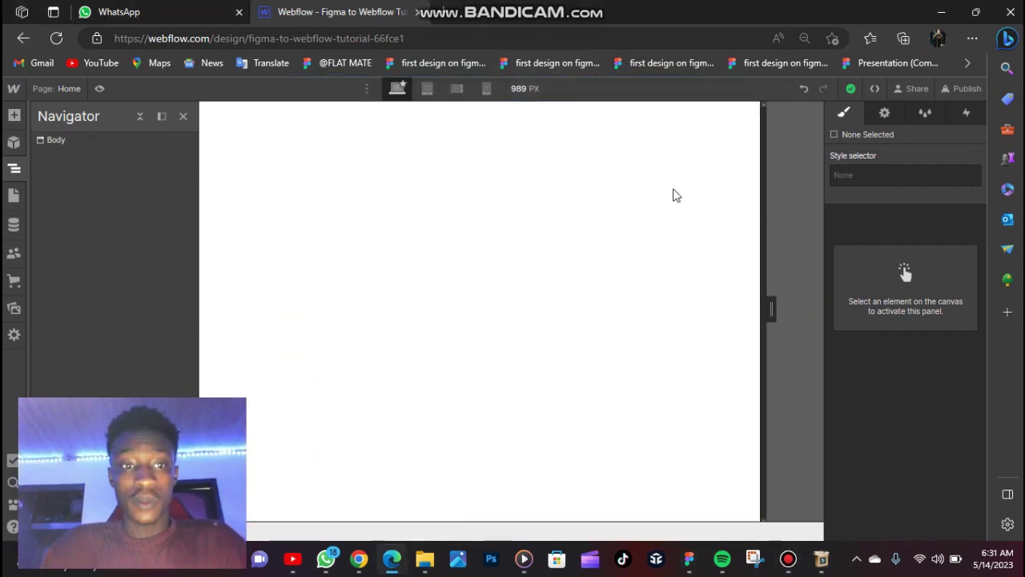
{"action": "left_click", "coordinate": [183, 118]}
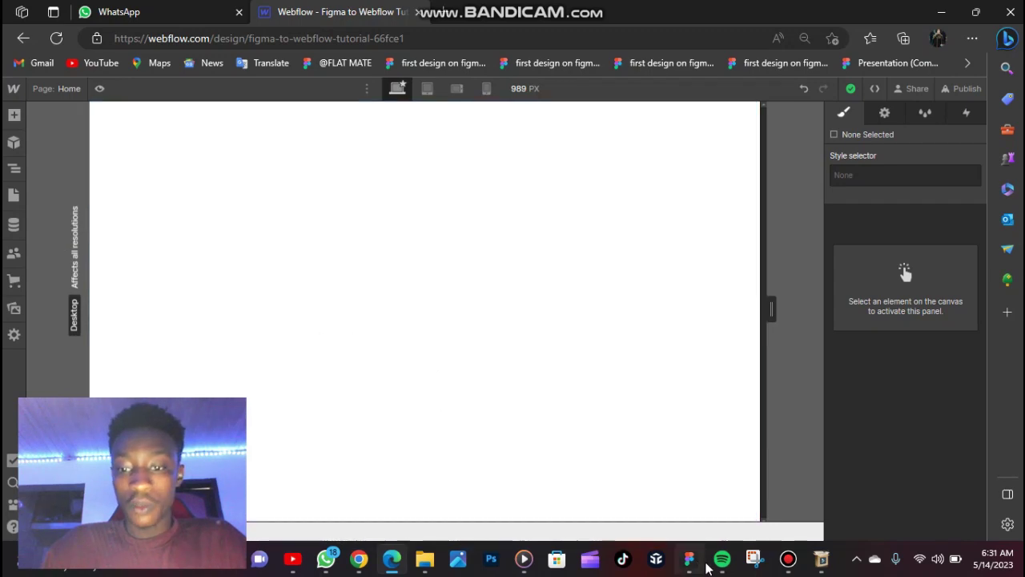
Switch to Figma to check the selected New Page frame and the plugin's target site, and return to Webflow.
{"action": "mouse_move", "coordinate": [688, 558]}
{"action": "left_click", "coordinate": [676, 495]}
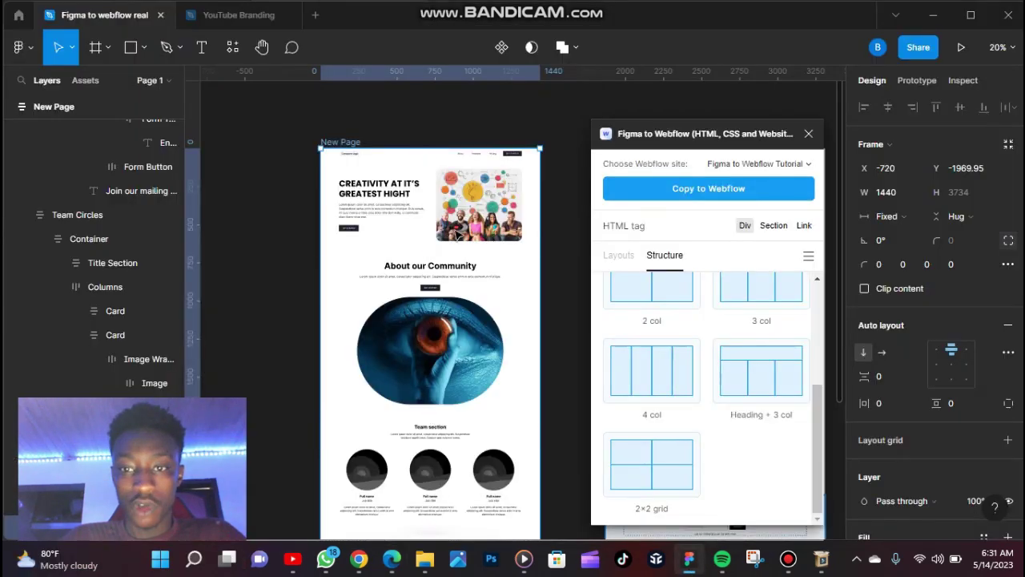
{"action": "left_click", "coordinate": [935, 15]}
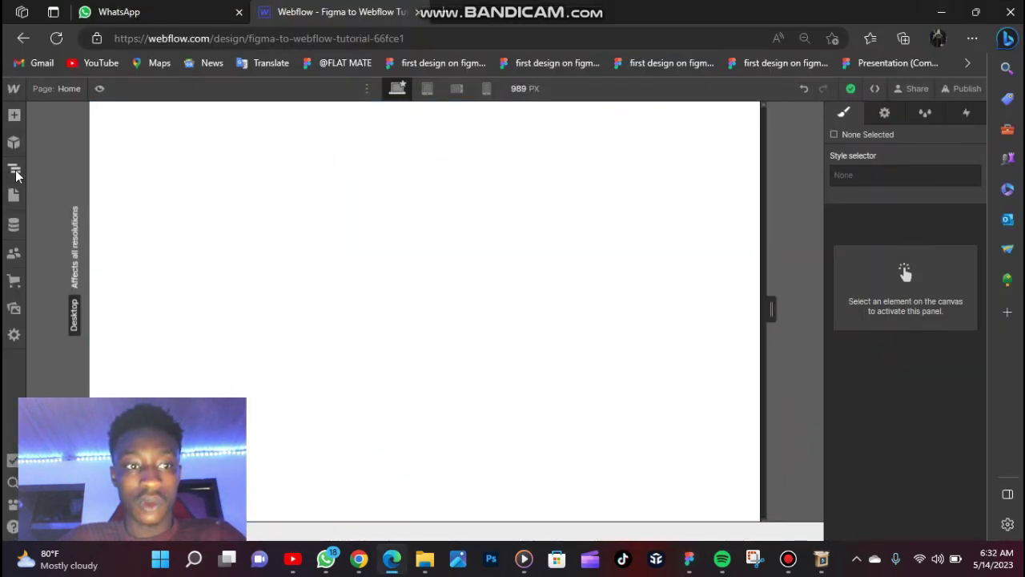
Paste the copied Figma page into the Home page's Body and look over it down to the About our Community section.
{"action": "left_click", "coordinate": [15, 170]}
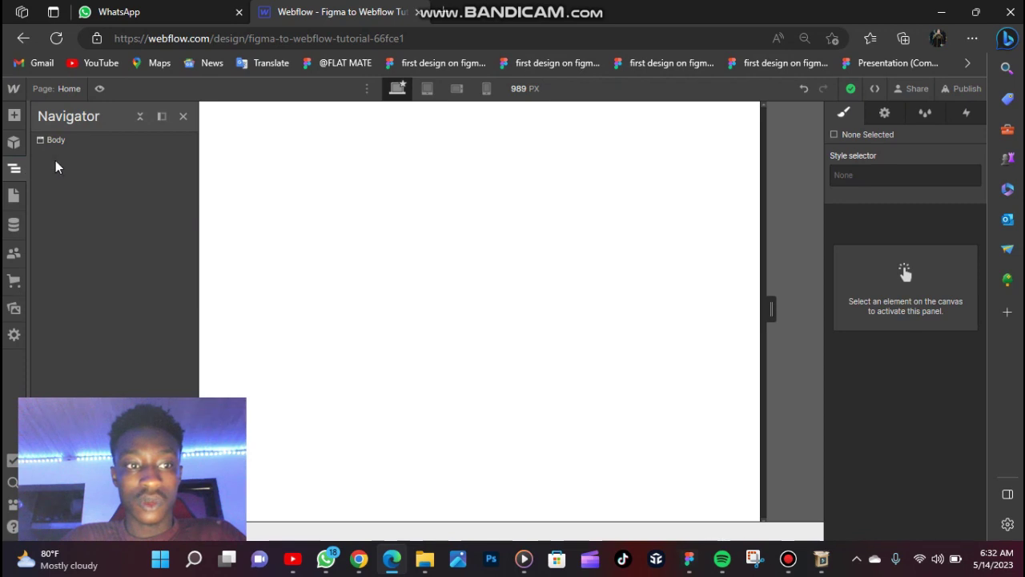
{"action": "left_click", "coordinate": [236, 184]}
{"action": "left_click", "coordinate": [316, 232]}
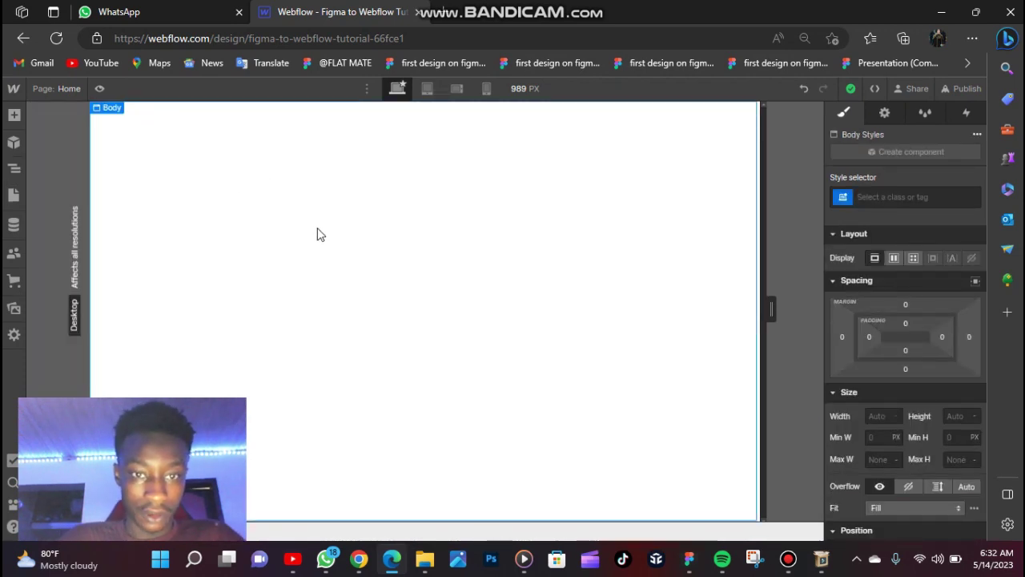
{"action": "key", "text": "ctrl+v"}
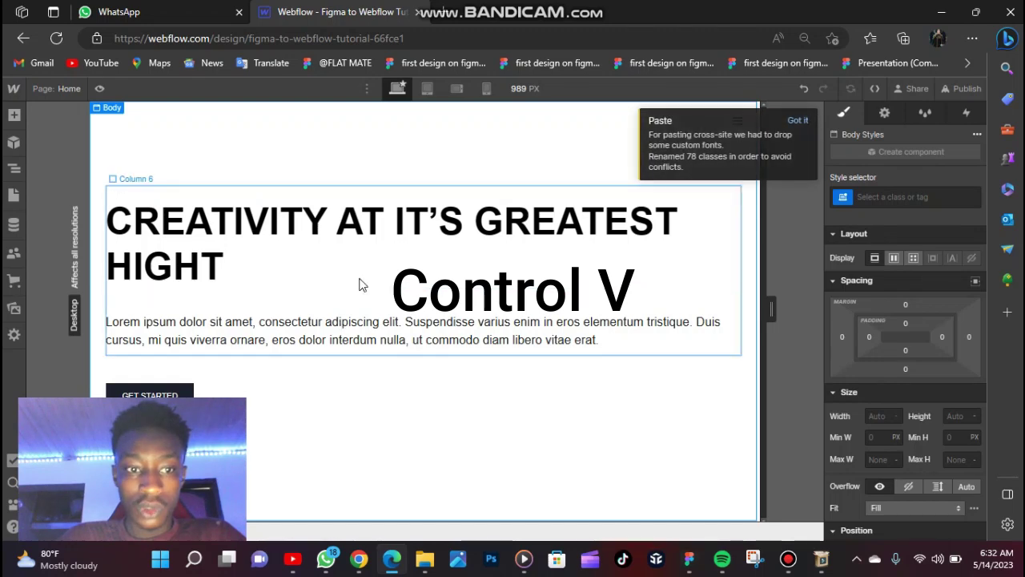
{"action": "scroll", "coordinate": [384, 357], "scroll_direction": "down", "scroll_amount": 3}
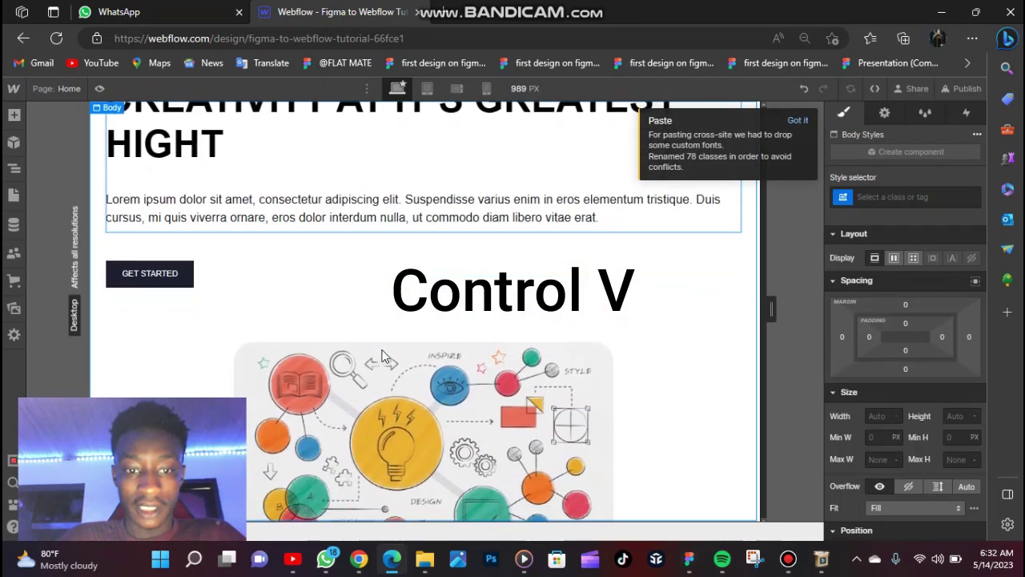
{"action": "scroll", "coordinate": [385, 355], "scroll_direction": "up", "scroll_amount": 1}
{"action": "scroll", "coordinate": [383, 356], "scroll_direction": "up", "scroll_amount": 1}
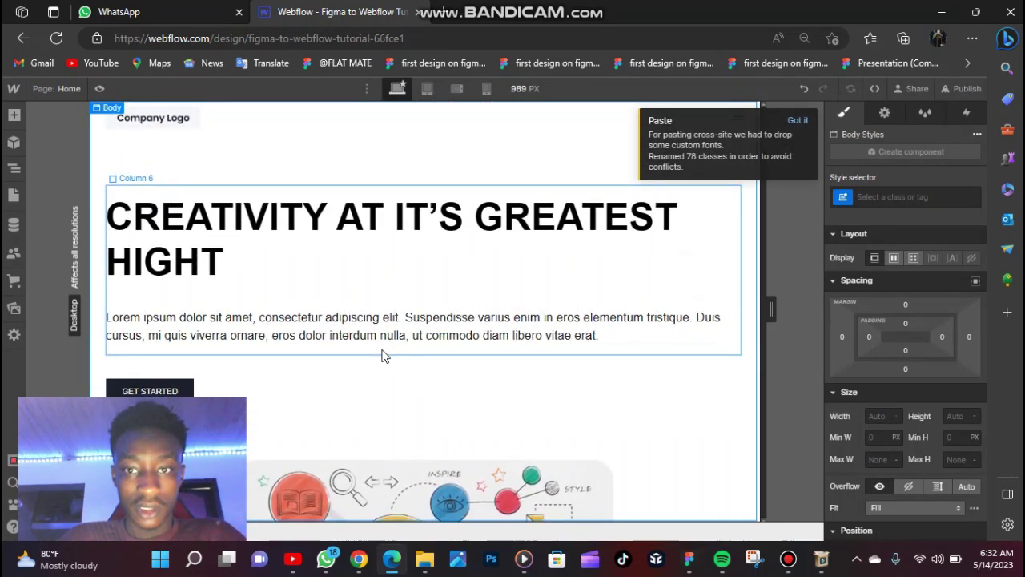
{"action": "scroll", "coordinate": [383, 356], "scroll_direction": "down", "scroll_amount": 2}
{"action": "scroll", "coordinate": [383, 356], "scroll_direction": "down", "scroll_amount": 10}
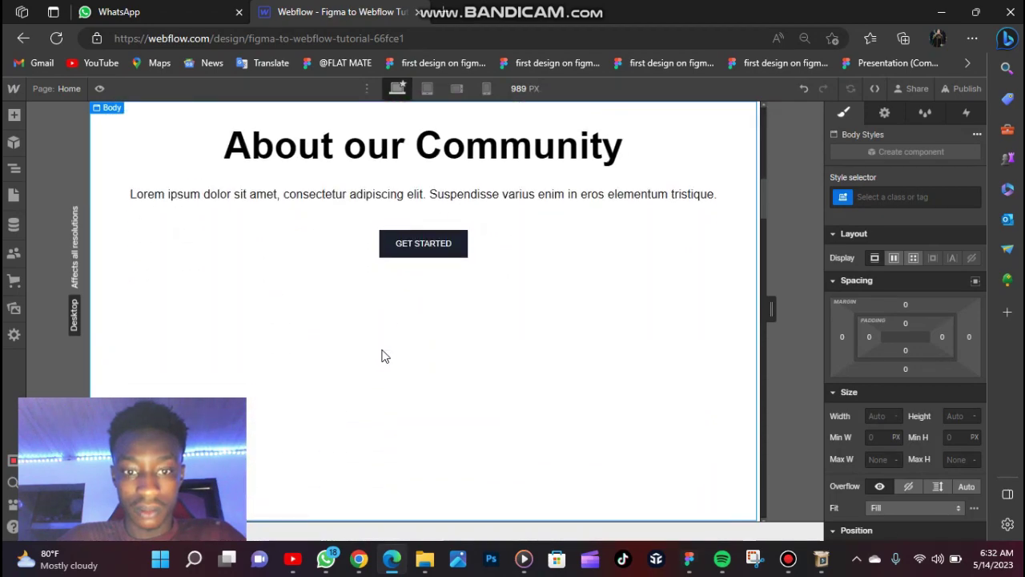
{"action": "scroll", "coordinate": [383, 355], "scroll_direction": "up", "scroll_amount": 12}
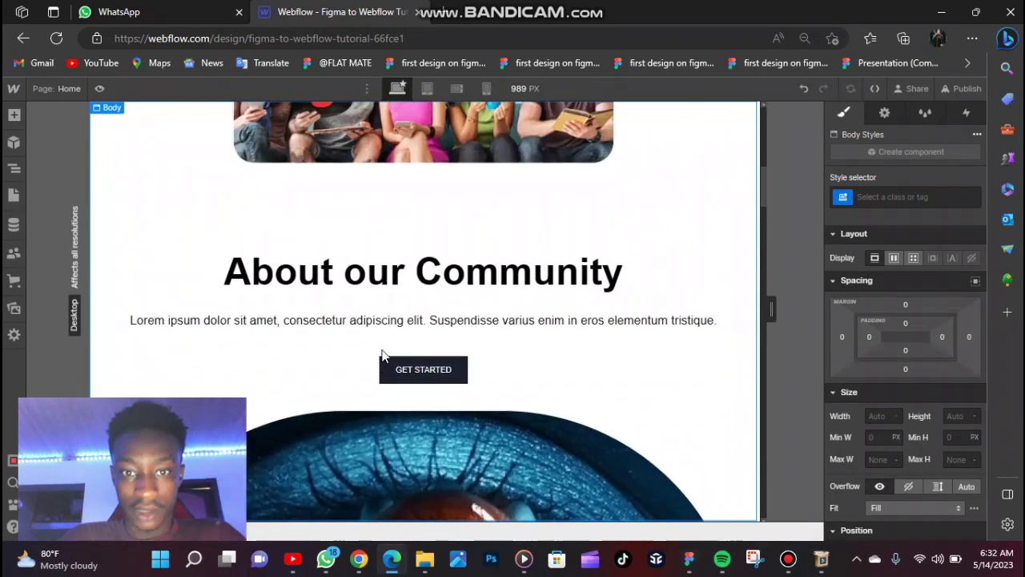
Add a large breakpoint for 1920px and up to the site.
{"action": "left_click", "coordinate": [367, 92]}
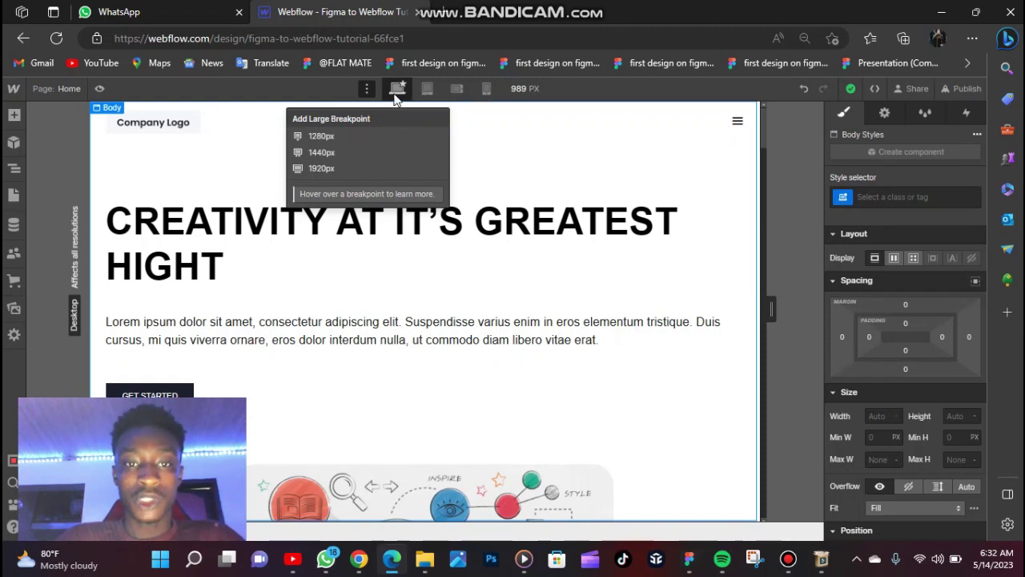
{"action": "left_click", "coordinate": [336, 171]}
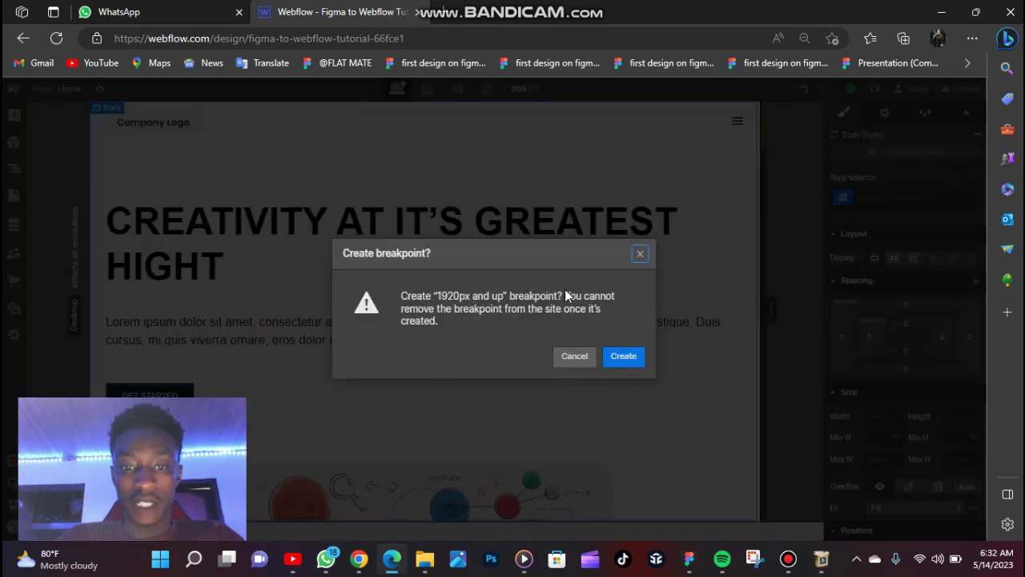
{"action": "left_click", "coordinate": [622, 356]}
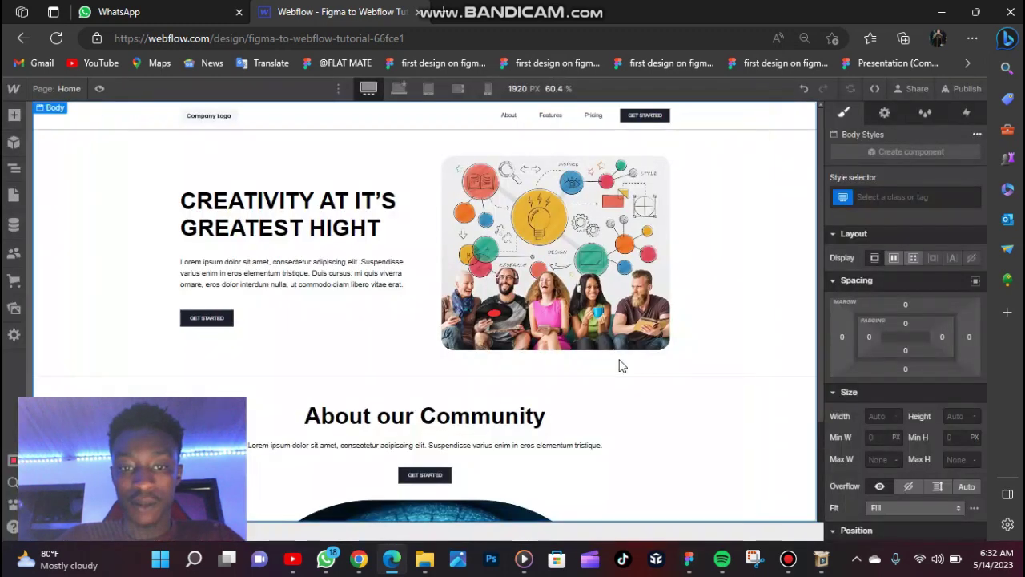
Examine the pasted page at the 1920 px breakpoint from the hero through the team and pricing sections to the footer.
{"action": "scroll", "coordinate": [551, 458], "scroll_direction": "down", "scroll_amount": 2}
{"action": "scroll", "coordinate": [551, 458], "scroll_direction": "up", "scroll_amount": 2}
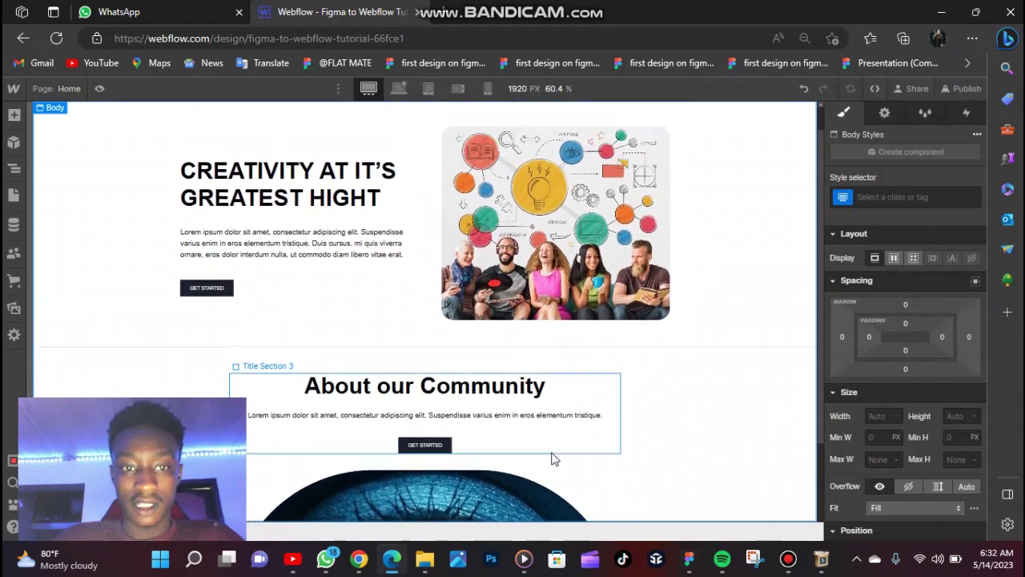
{"action": "scroll", "coordinate": [551, 458], "scroll_direction": "down", "scroll_amount": 1}
{"action": "scroll", "coordinate": [551, 458], "scroll_direction": "up", "scroll_amount": 1}
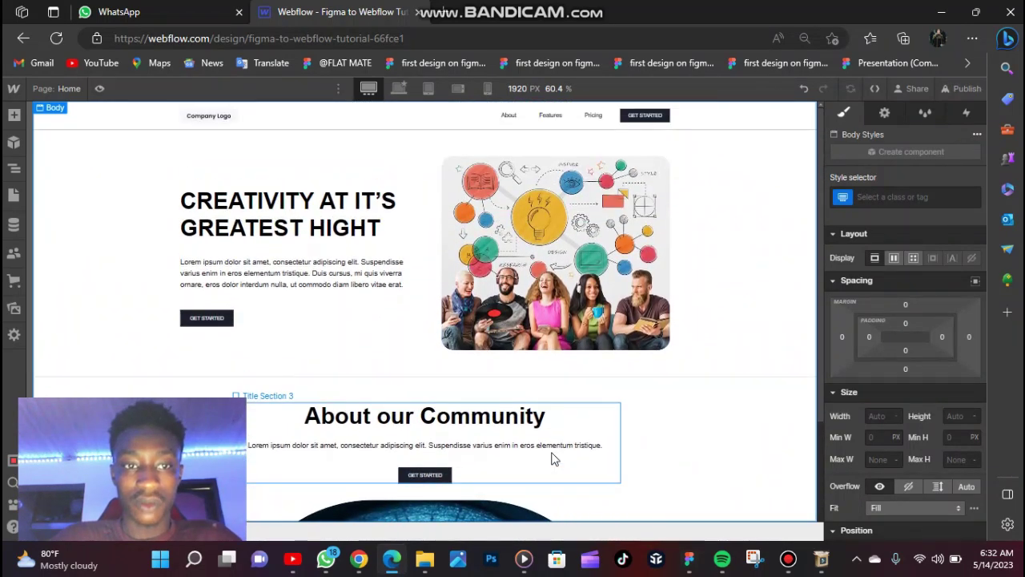
{"action": "scroll", "coordinate": [551, 458], "scroll_direction": "down", "scroll_amount": 6}
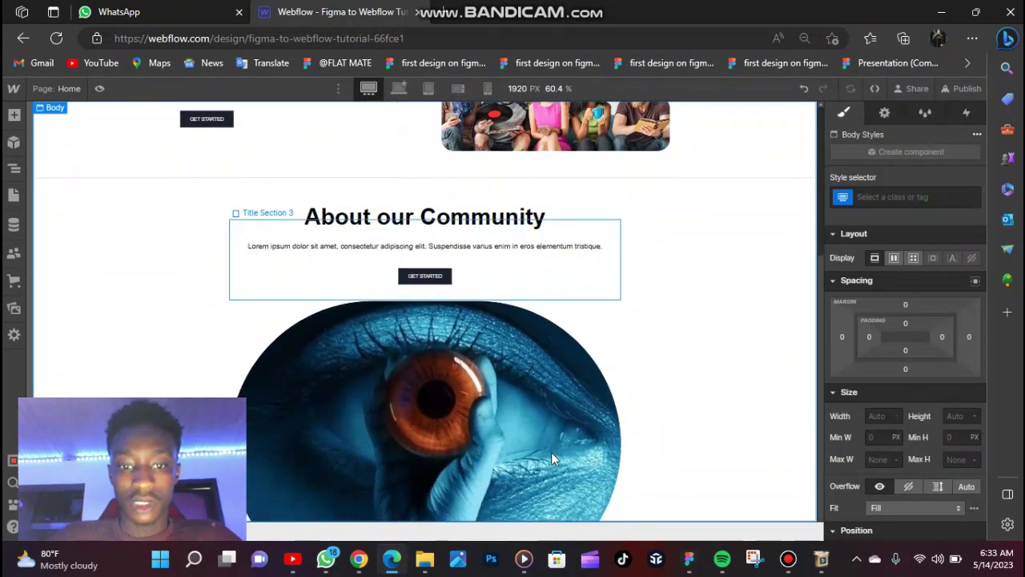
{"action": "scroll", "coordinate": [551, 458], "scroll_direction": "down", "scroll_amount": 8}
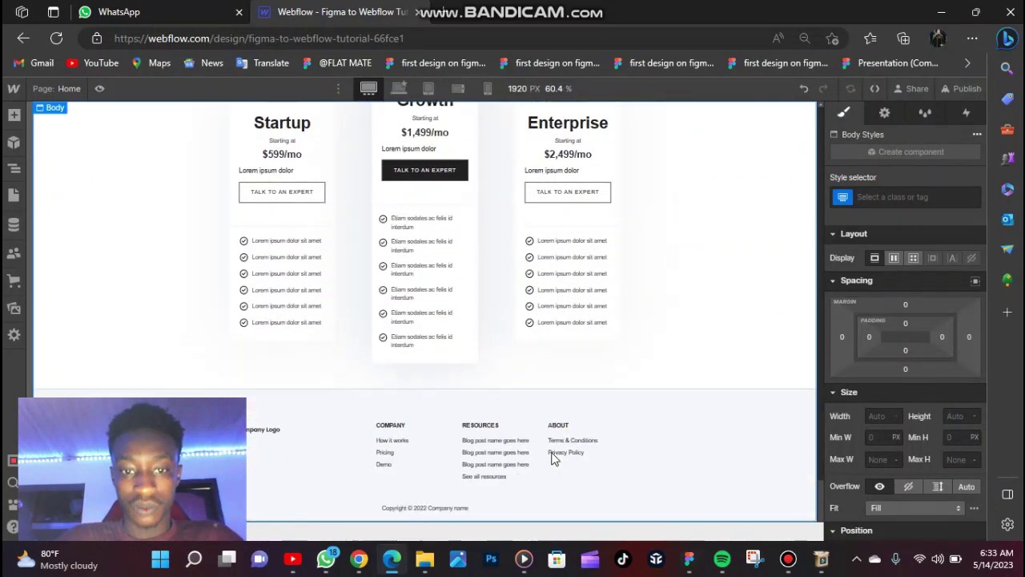
{"action": "scroll", "coordinate": [551, 454], "scroll_direction": "up", "scroll_amount": 3}
{"action": "scroll", "coordinate": [551, 454], "scroll_direction": "down", "scroll_amount": 3}
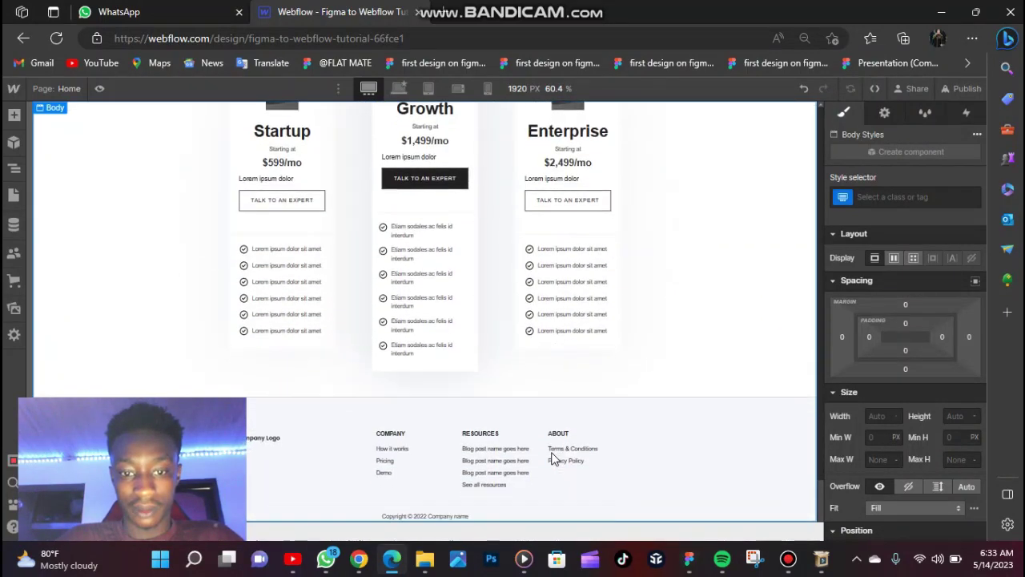
{"action": "scroll", "coordinate": [550, 458], "scroll_direction": "up", "scroll_amount": 9}
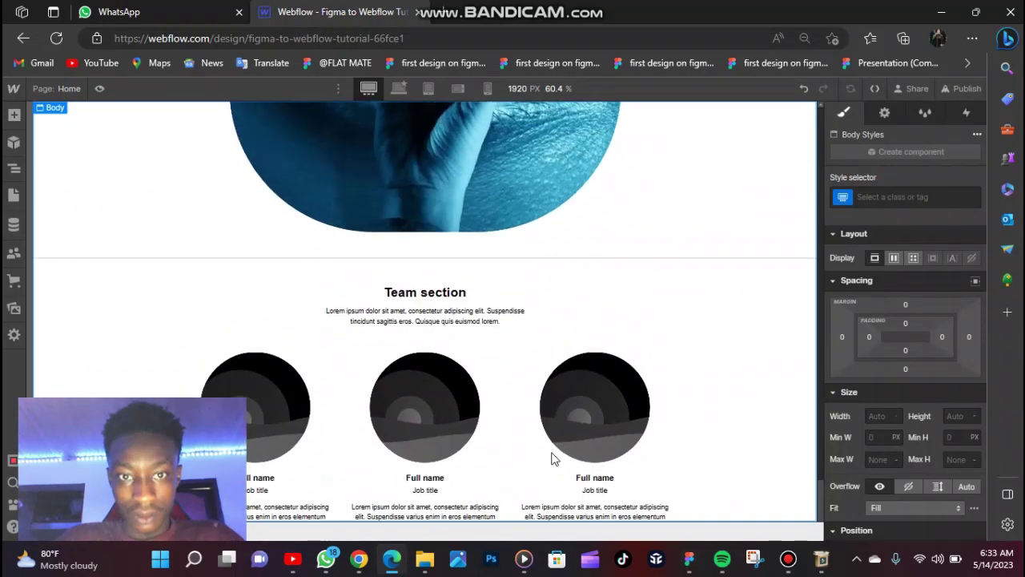
{"action": "scroll", "coordinate": [551, 458], "scroll_direction": "up", "scroll_amount": 8}
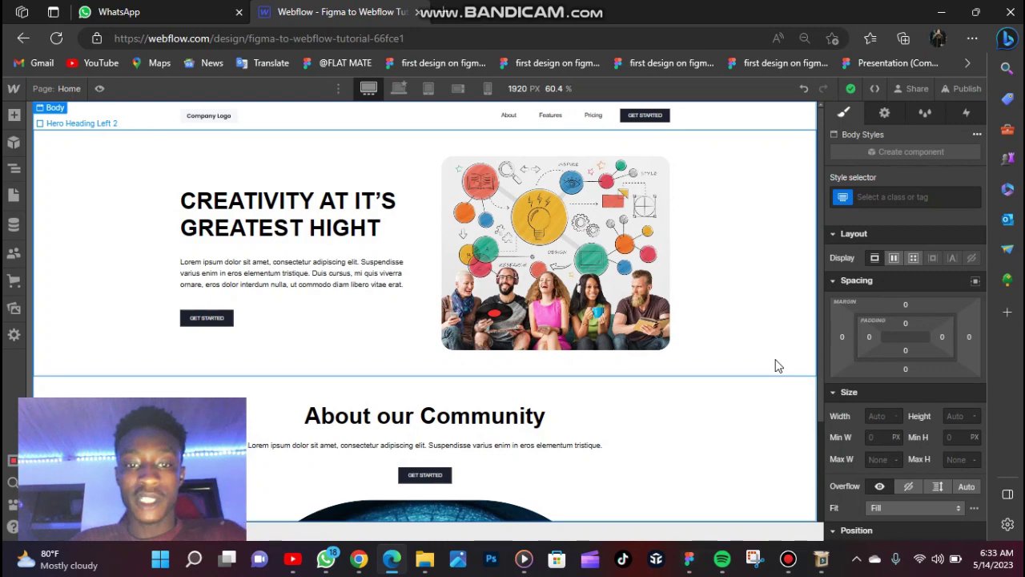
{"action": "scroll", "coordinate": [775, 366], "scroll_direction": "down", "scroll_amount": 10}
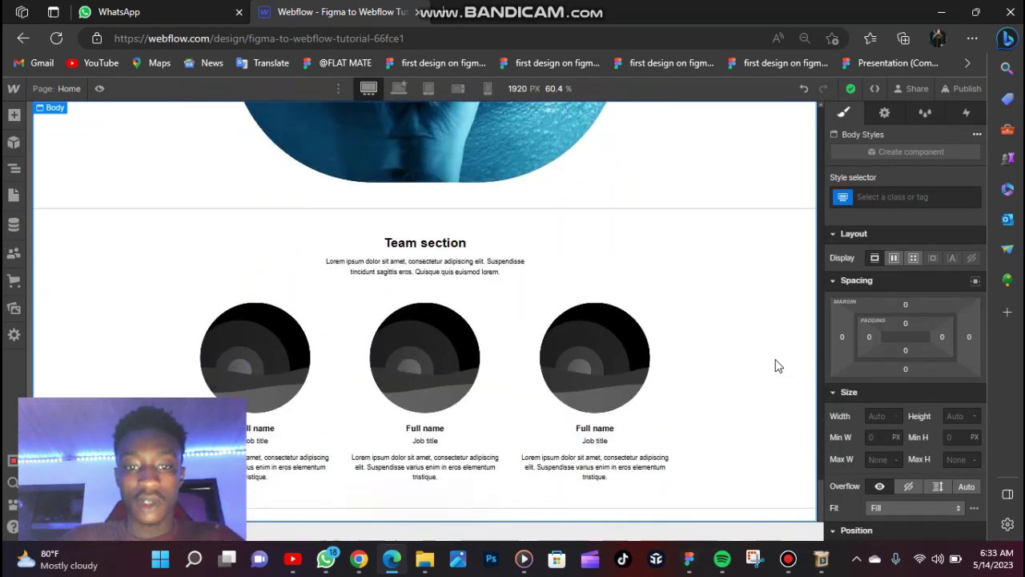
Look over the pasted page from the pricing cards back up to the hero, and switch to the Figma design file.
{"action": "scroll", "coordinate": [775, 366], "scroll_direction": "down", "scroll_amount": 5}
{"action": "scroll", "coordinate": [775, 366], "scroll_direction": "up", "scroll_amount": 7}
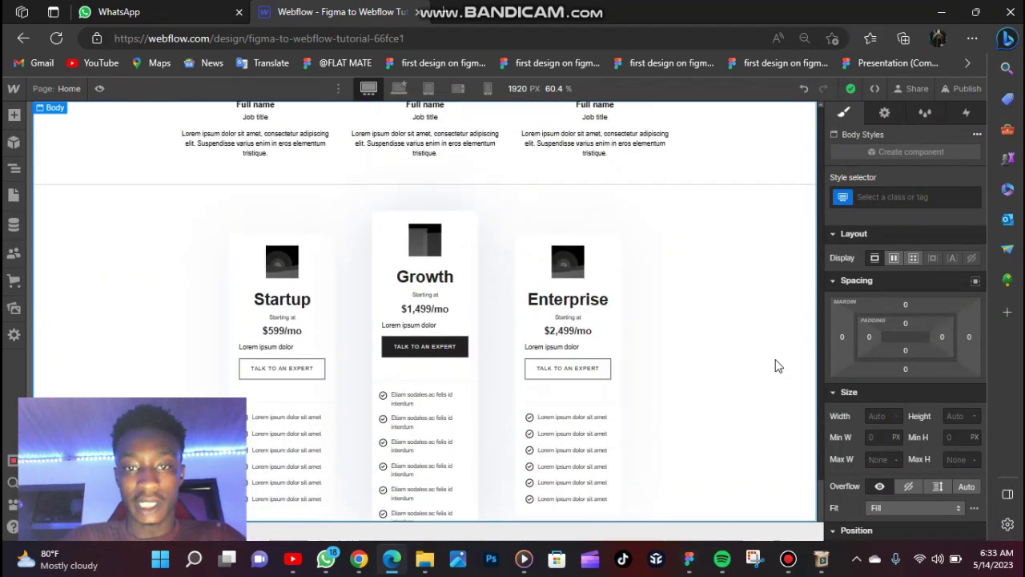
{"action": "scroll", "coordinate": [775, 366], "scroll_direction": "up", "scroll_amount": 10}
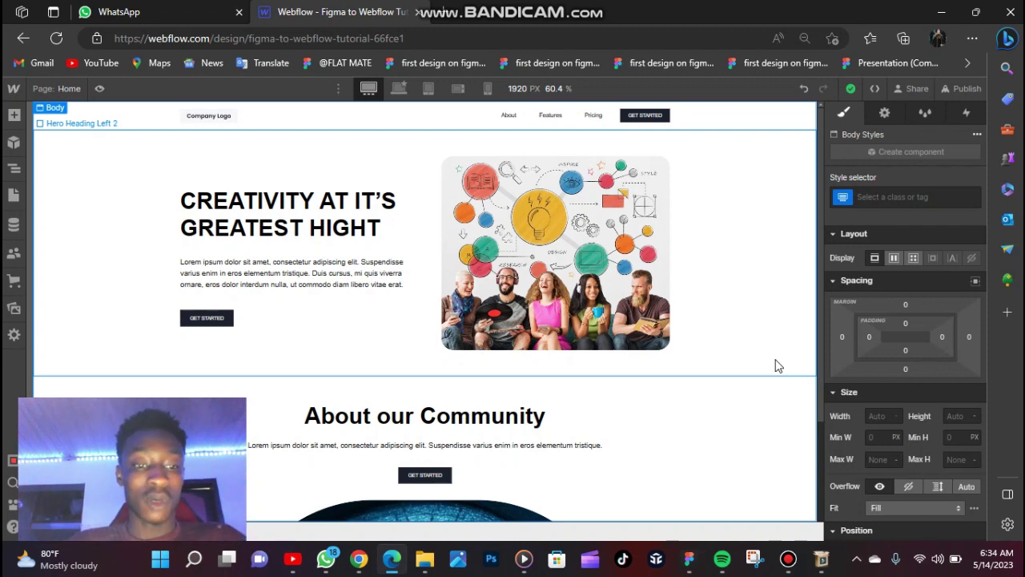
{"action": "left_click", "coordinate": [941, 11]}
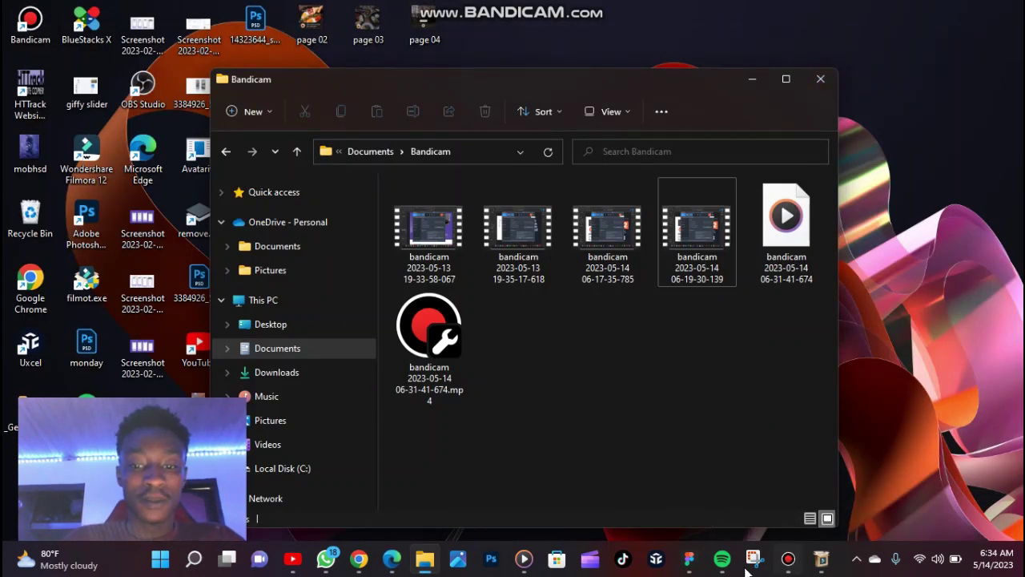
{"action": "left_click", "coordinate": [788, 558]}
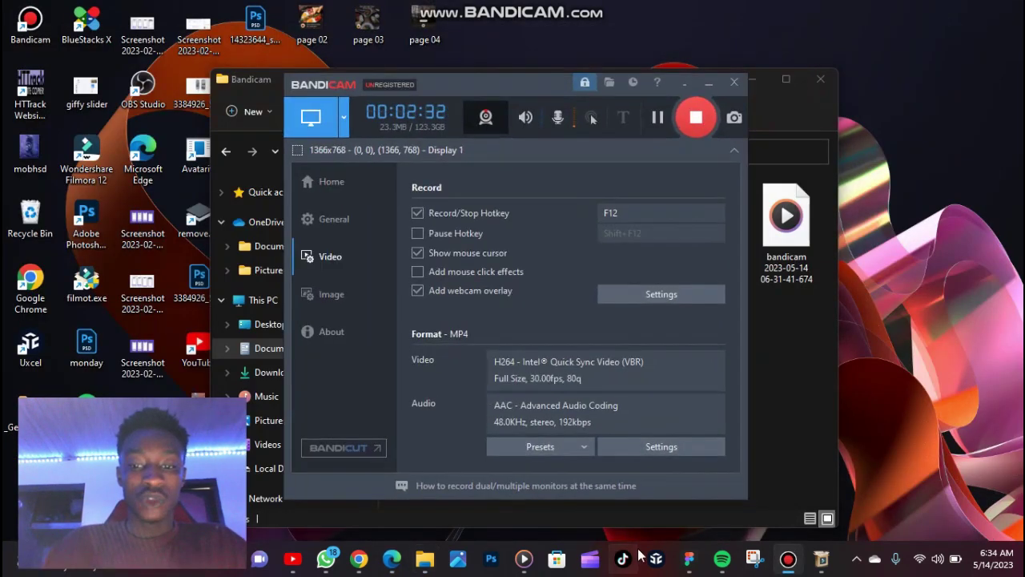
{"action": "left_click", "coordinate": [689, 559]}
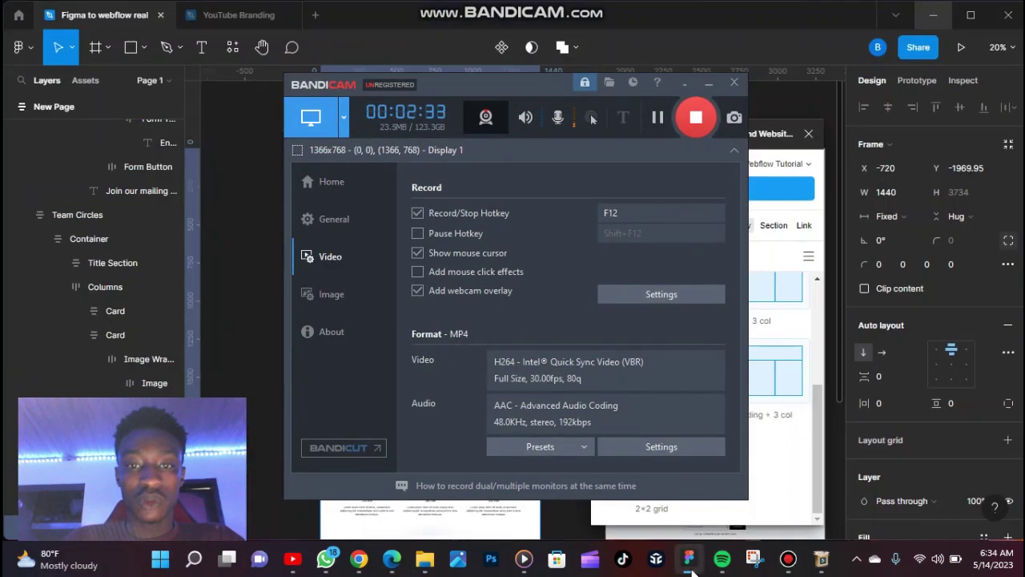
{"action": "left_click", "coordinate": [709, 87]}
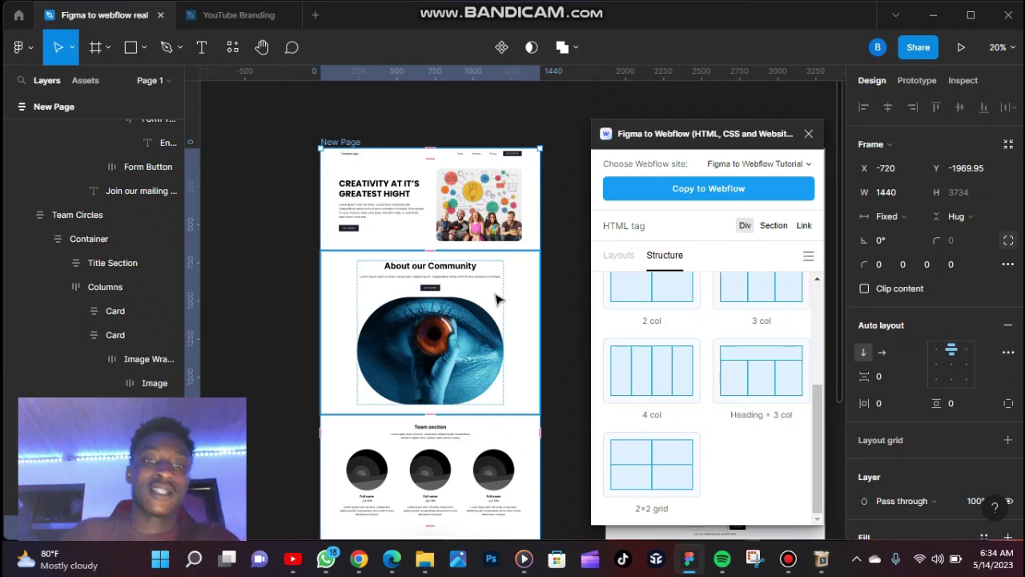
Add a blank New Page structure beside the existing pages with the plugin and insert the Nav logo left layout into it.
{"action": "scroll", "coordinate": [496, 299], "scroll_direction": "right", "scroll_amount": 5}
{"action": "scroll", "coordinate": [641, 385], "scroll_direction": "up", "scroll_amount": 5}
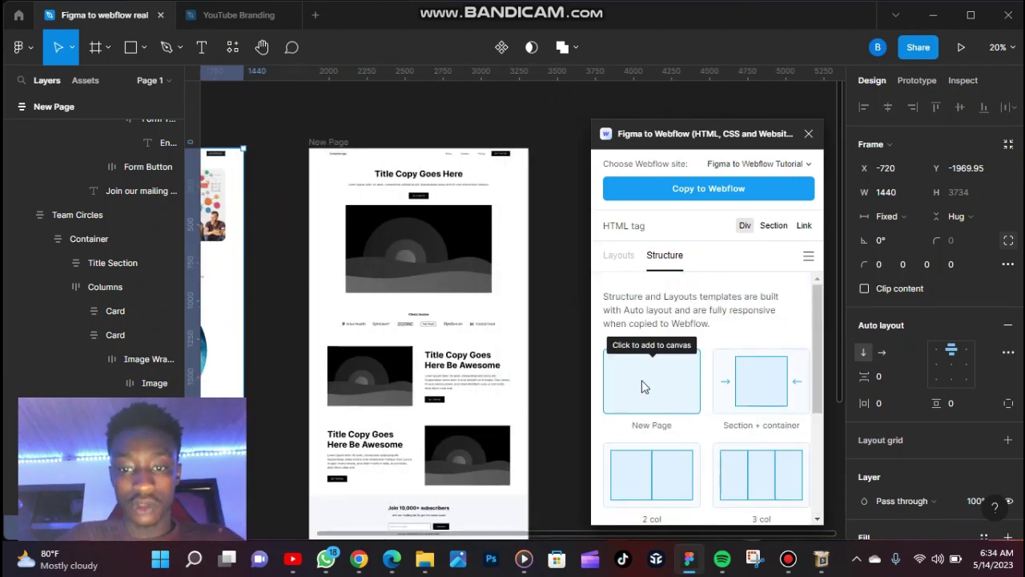
{"action": "scroll", "coordinate": [420, 360], "scroll_direction": "down", "scroll_amount": 2}
{"action": "left_click", "coordinate": [650, 377]}
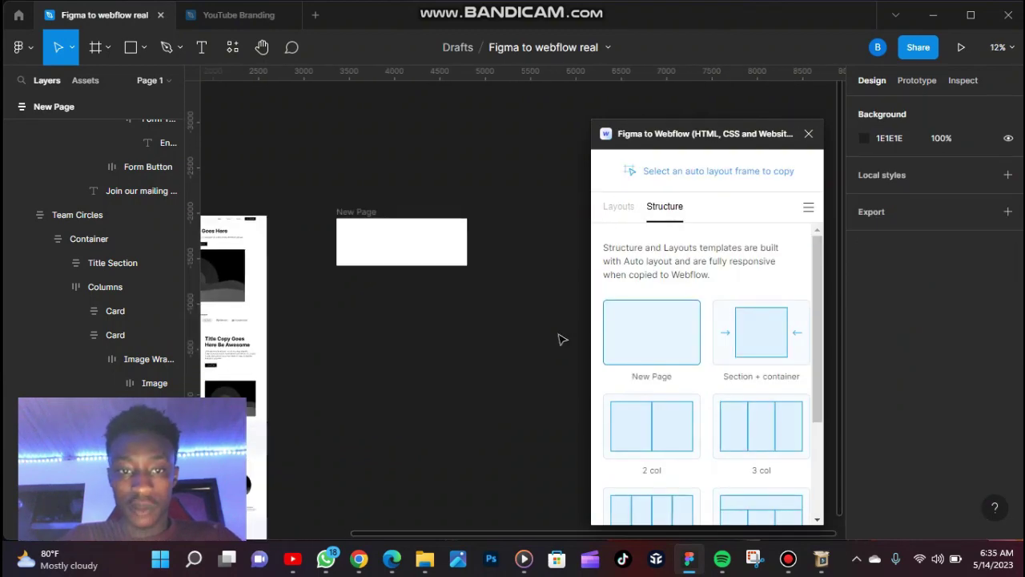
{"action": "left_click", "coordinate": [454, 252]}
{"action": "left_click", "coordinate": [618, 255]}
{"action": "left_click", "coordinate": [670, 385]}
{"action": "scroll", "coordinate": [513, 264], "scroll_direction": "up", "scroll_amount": 3}
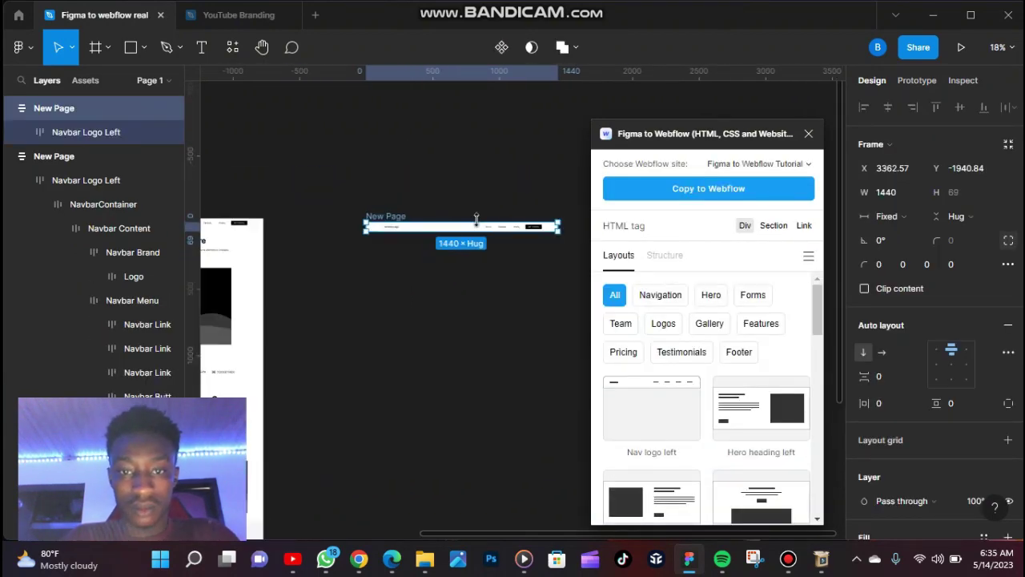
Undo the navbar insertion, add the navbar layout outside the blank page, and try moving its container into the page frame.
{"action": "key", "text": "ctrl+z"}
{"action": "left_click", "coordinate": [532, 307]}
{"action": "key", "text": "ctrl+v"}
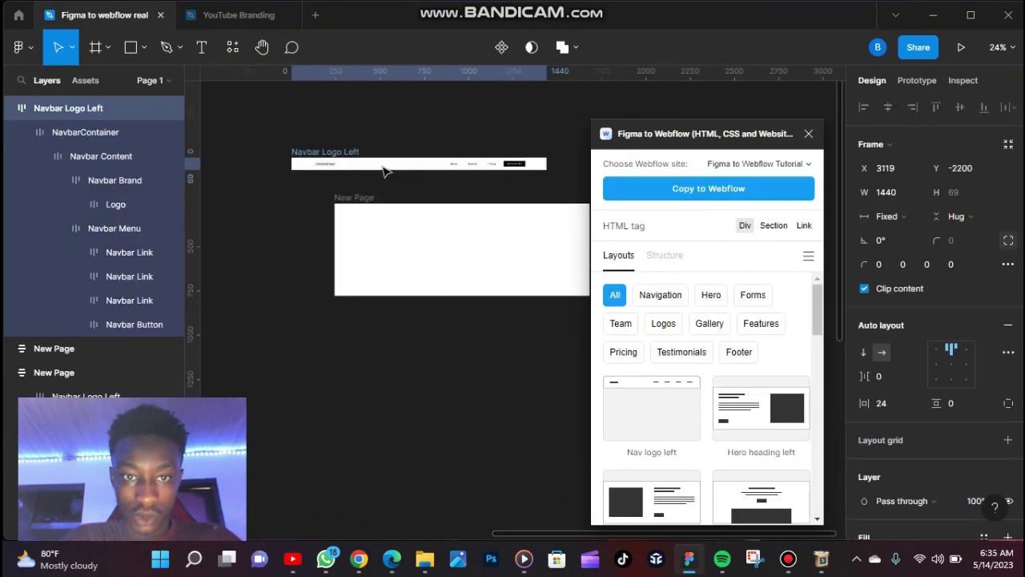
{"action": "left_click_drag", "start_coordinate": [382, 168], "coordinate": [398, 215]}
{"action": "key", "text": "ctrl+z"}
{"action": "key", "text": "ctrl+z"}
{"action": "key", "text": "ctrl+shift+z"}
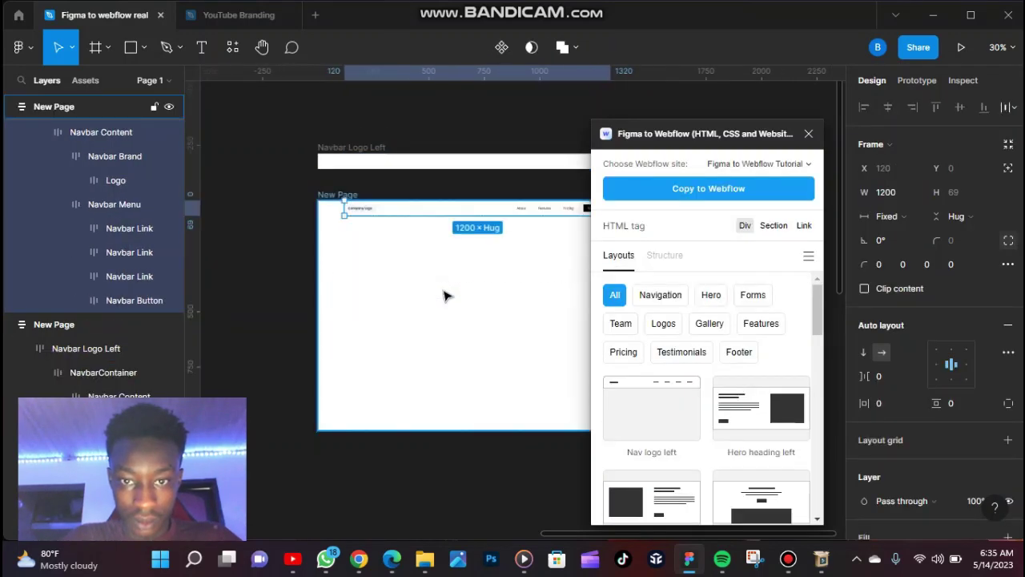
{"action": "key", "text": "Escape"}
{"action": "key", "text": "ctrl+z"}
{"action": "key", "text": "ctrl+z"}
{"action": "key", "text": "shift+1"}
Add the text "The Best Way to Buy" below the navbar in the new page frame.
{"action": "key", "text": "t"}
{"action": "left_click", "coordinate": [304, 227]}
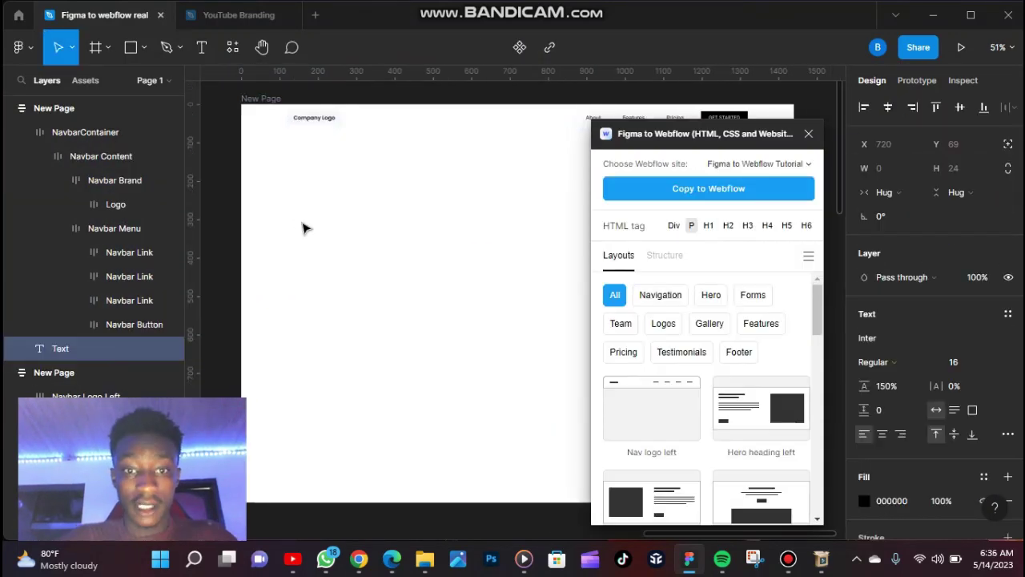
{"action": "key", "text": "Escape"}
{"action": "left_click", "coordinate": [504, 132]}
{"action": "type", "text": "The Best Way to Buy"}
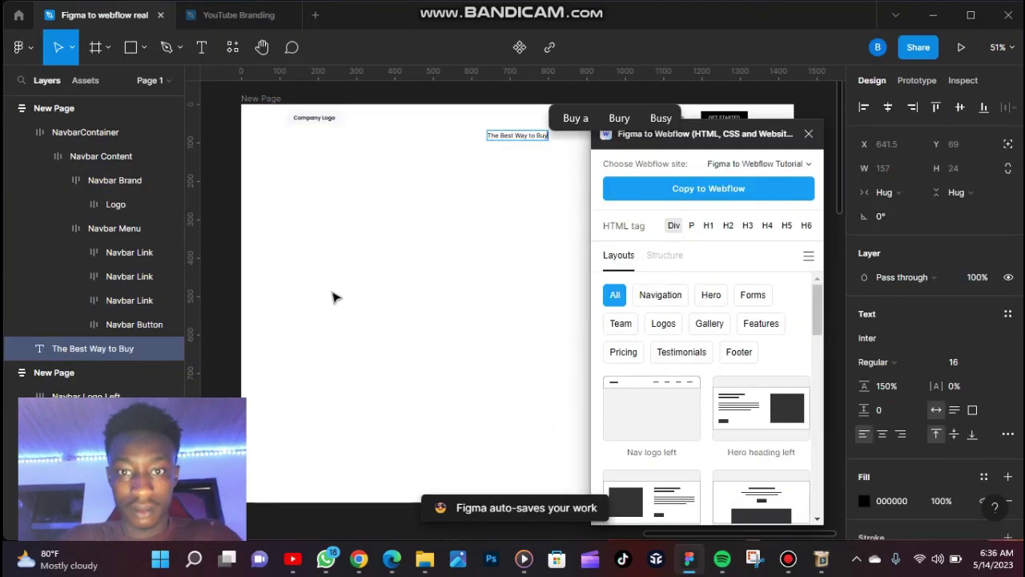
Format the text "The Best Way to Buy" as Poppins Bold at size 48.
{"action": "key", "text": "ctrl+a"}
{"action": "scroll", "coordinate": [471, 338], "scroll_direction": "up", "scroll_amount": 3}
{"action": "left_click", "coordinate": [873, 337]}
{"action": "type", "text": "Poppins"}
{"action": "key", "text": "Return"}
{"action": "key", "text": "ctrl+b"}
{"action": "left_click", "coordinate": [953, 362]}
{"action": "left_click", "coordinate": [972, 469]}
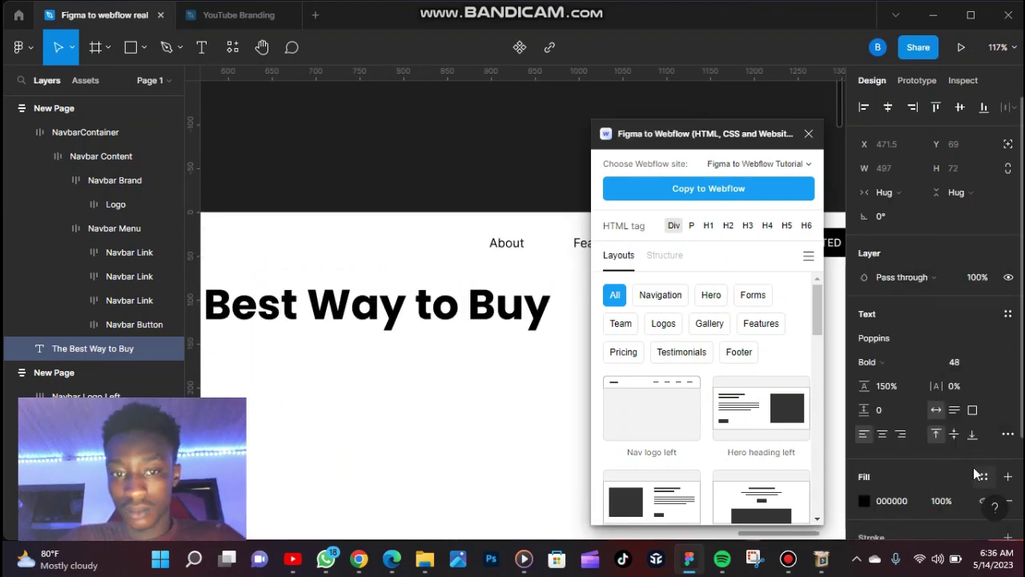
{"action": "key", "text": "shift+1"}
{"action": "scroll", "coordinate": [500, 340], "scroll_direction": "down", "scroll_amount": 3}
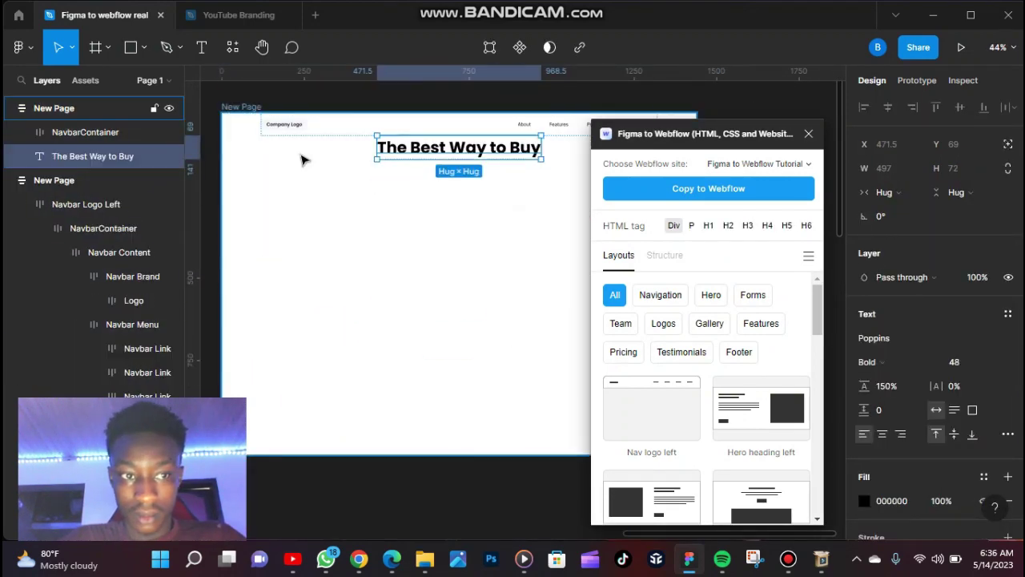
Delete the New Page frame holding the test heading and create a MacBook Air frame of 1280 × 832 in its place.
{"action": "scroll", "coordinate": [869, 412], "scroll_direction": "down", "scroll_amount": 3}
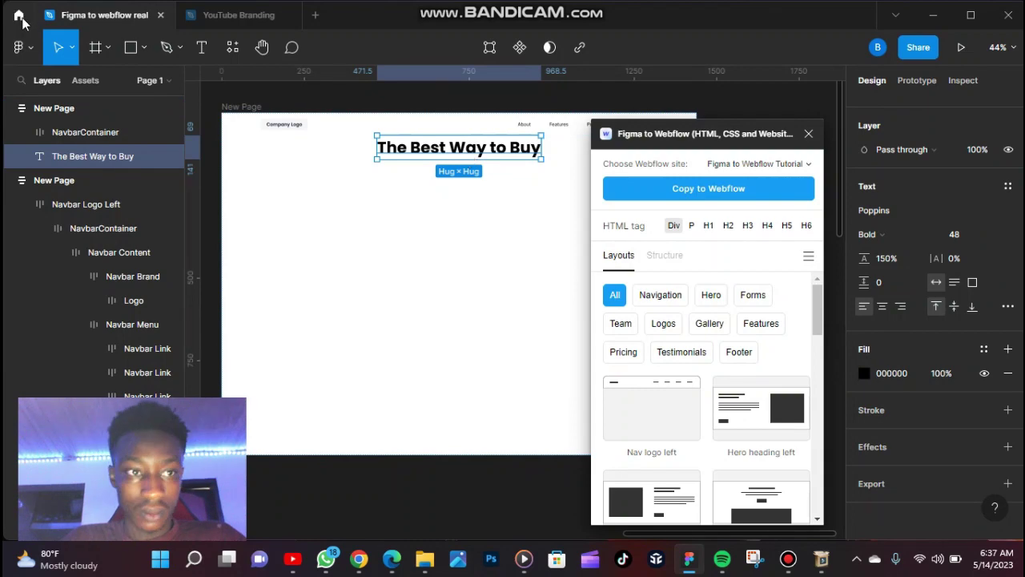
{"action": "key", "text": "Escape"}
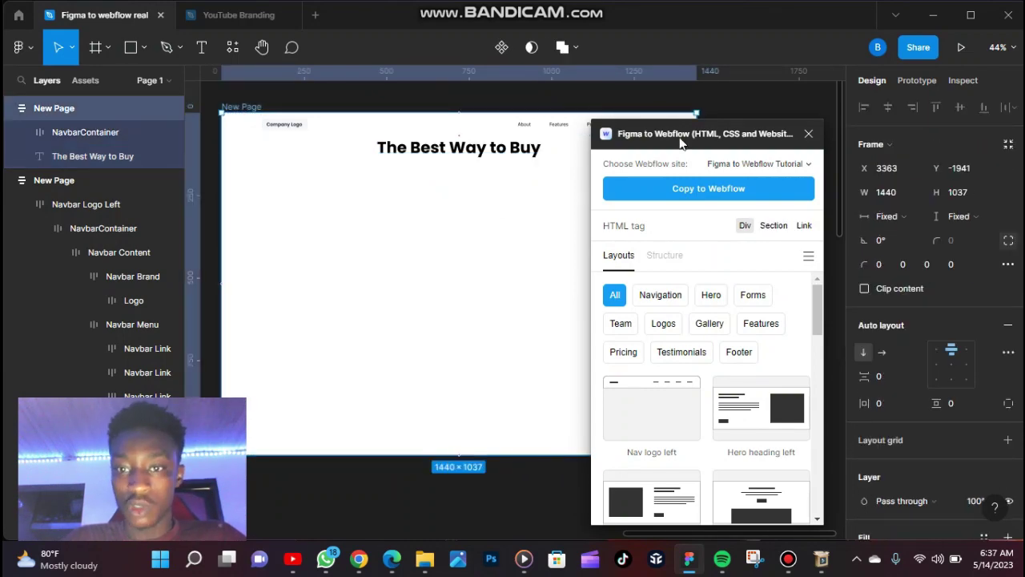
{"action": "key", "text": "Delete"}
{"action": "key", "text": "f"}
{"action": "left_click", "coordinate": [889, 205]}
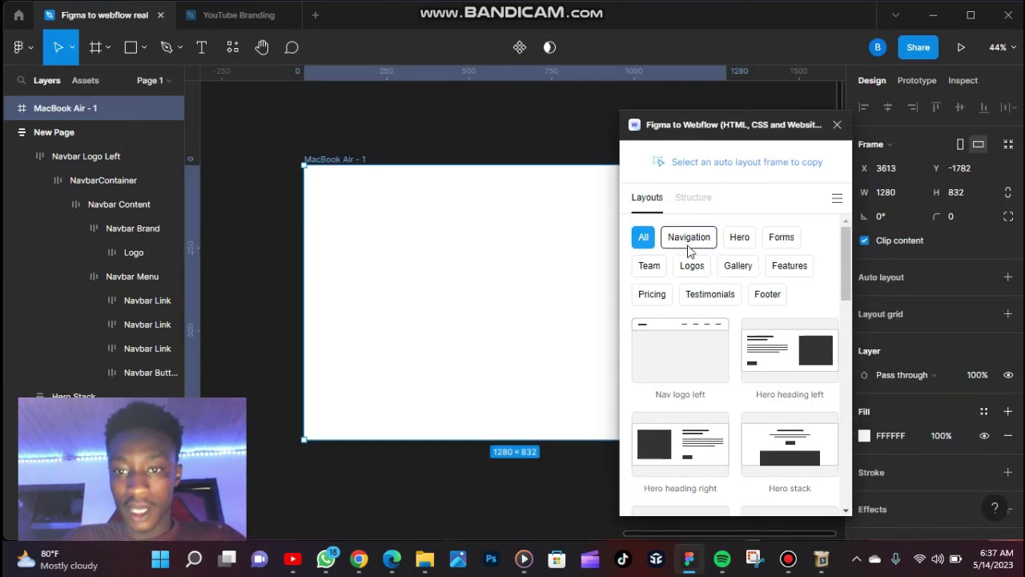
{"action": "key", "text": "ctrl+v"}
{"action": "scroll", "coordinate": [490, 299], "scroll_direction": "down", "scroll_amount": 3}
{"action": "key", "text": "ctrl+z"}
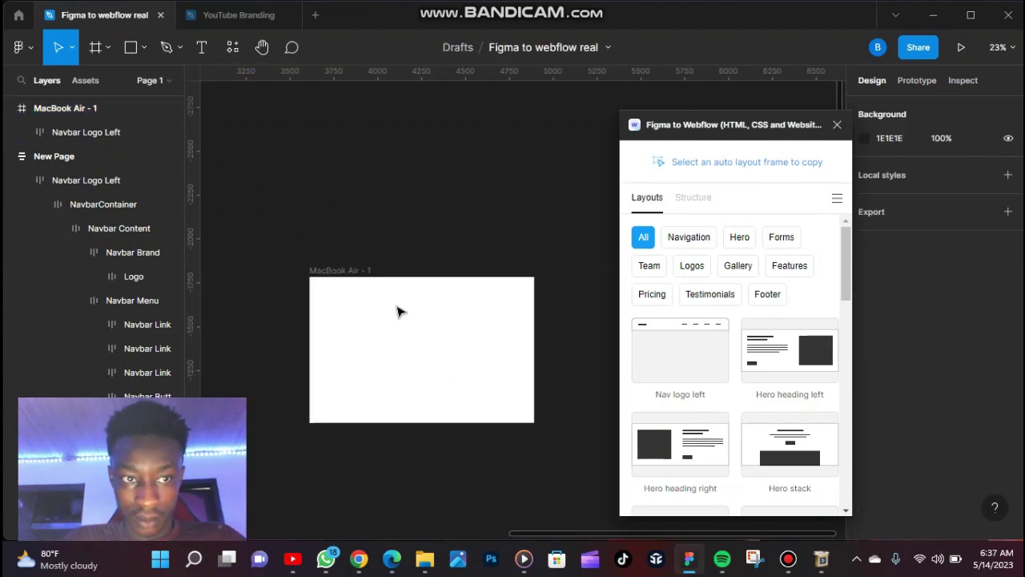
Add the heading "Creativity at it’s peak" in the MacBook Air frame and move it to the upper middle.
{"action": "scroll", "coordinate": [286, 235], "scroll_direction": "up", "scroll_amount": 2}
{"action": "key", "text": "t"}
{"action": "left_click", "coordinate": [277, 277]}
{"action": "type", "text": "Creativity at it’s peak"}
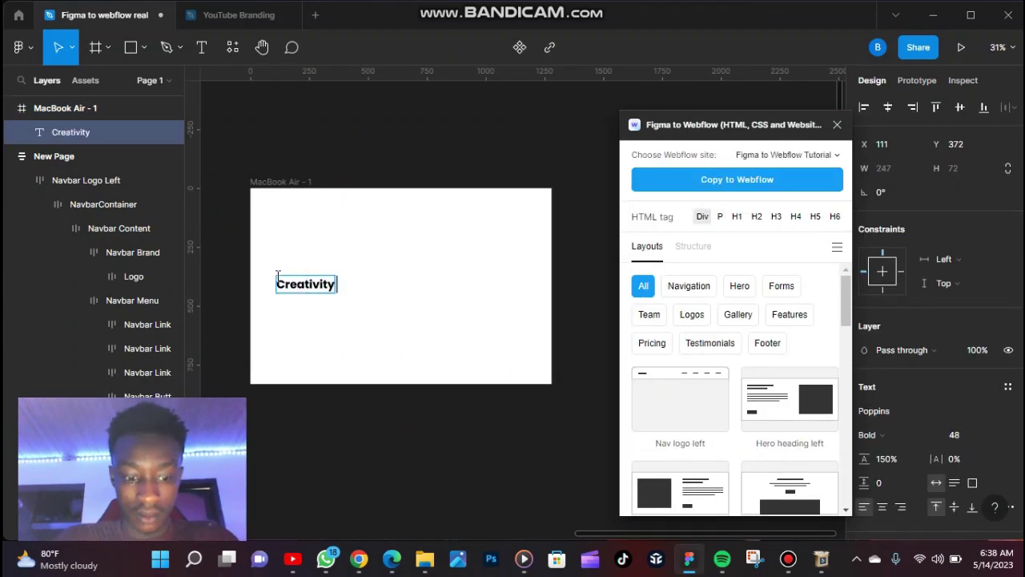
{"action": "key", "text": "Escape"}
{"action": "left_click_drag", "start_coordinate": [345, 270], "coordinate": [414, 264]}
Duplicate the heading below itself and set the copy to Medium weight at size 25.
{"action": "key", "text": "ctrl+d"}
{"action": "left_click", "coordinate": [992, 435]}
{"action": "left_click", "coordinate": [973, 344]}
{"action": "left_click", "coordinate": [964, 435]}
{"action": "type", "text": "25"}
{"action": "key", "text": "Return"}
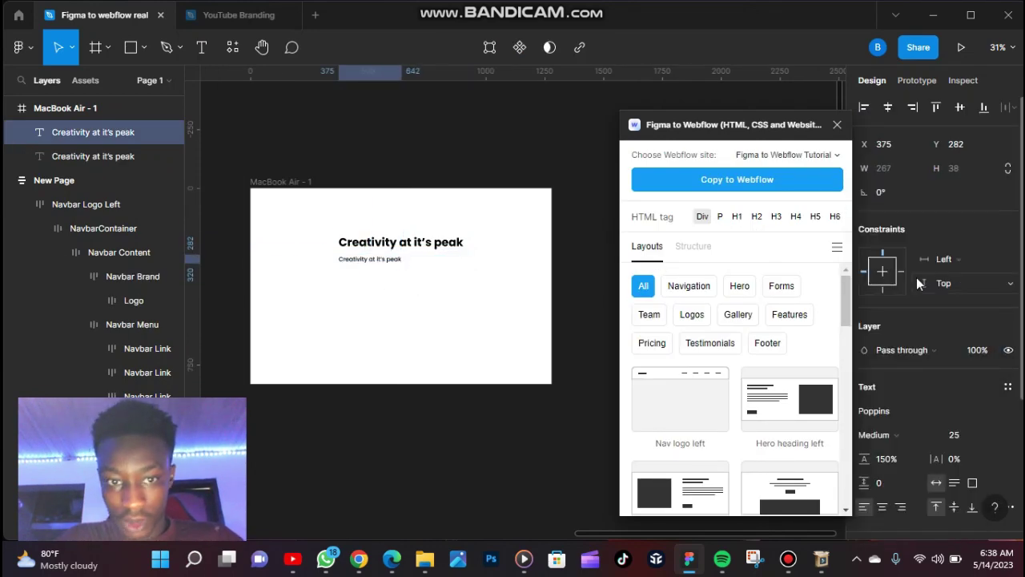
Replace the smaller text with generated lorem ipsum and fit it below the heading as a two-line paragraph 680 wide.
{"action": "key", "text": "shift+i"}
{"action": "type", "text": "lorem"}
{"action": "left_click", "coordinate": [430, 185]}
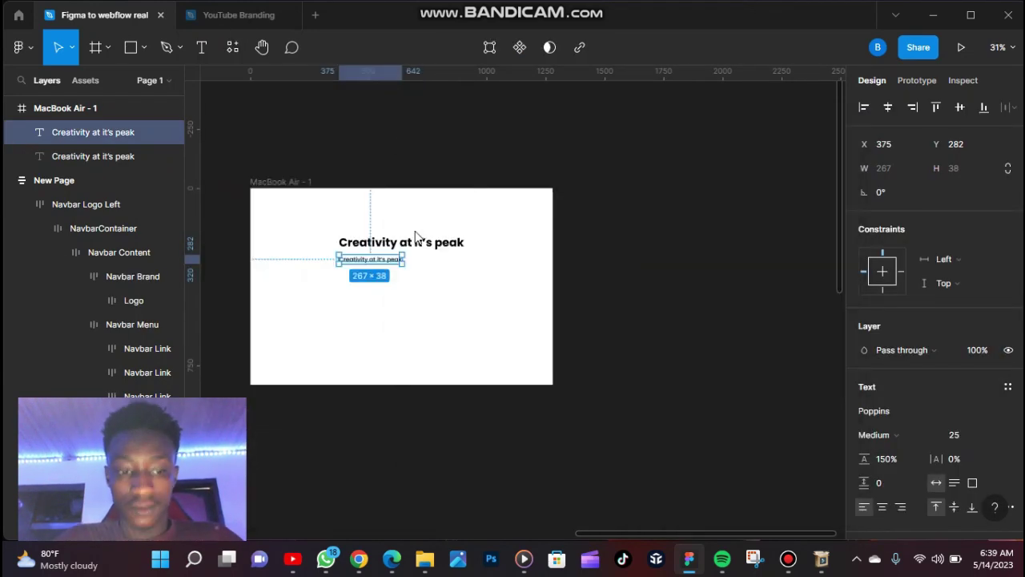
{"action": "left_click", "coordinate": [467, 254]}
{"action": "left_click_drag", "start_coordinate": [502, 255], "coordinate": [457, 255]}
{"action": "key", "text": "shift+2"}
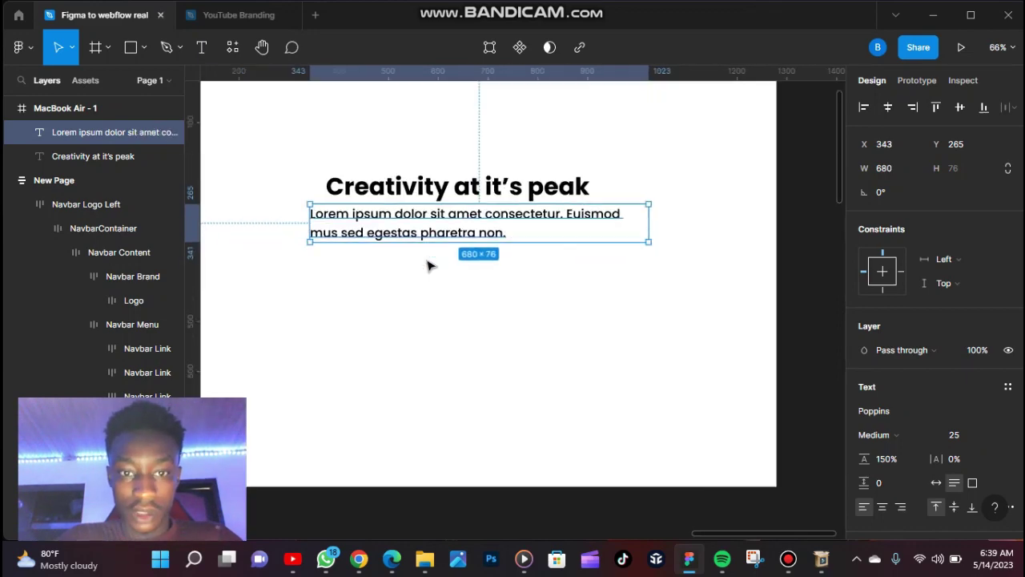
Centre the heading and the lorem ipsum paragraph on each other and set the vertical spacing between them to 10.
{"action": "key", "text": "shift+1"}
{"action": "left_click", "coordinate": [331, 232]}
{"action": "left_click_drag", "start_coordinate": [331, 232], "coordinate": [584, 264]}
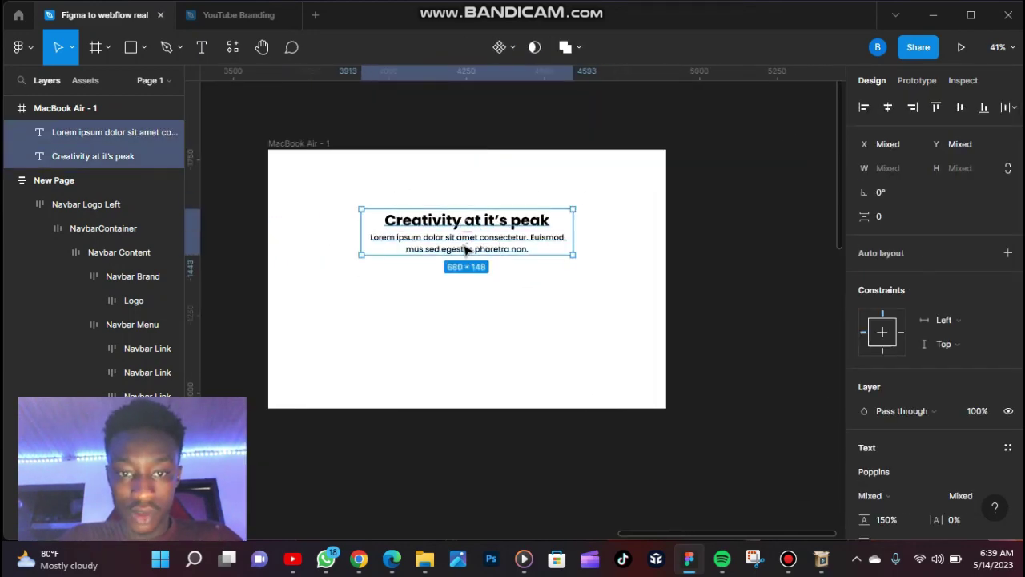
{"action": "left_click", "coordinate": [886, 216]}
{"action": "type", "text": "10"}
{"action": "left_click", "coordinate": [387, 375]}
{"action": "scroll", "coordinate": [387, 375], "scroll_direction": "up", "scroll_amount": 1}
{"action": "key", "text": "shift+1"}
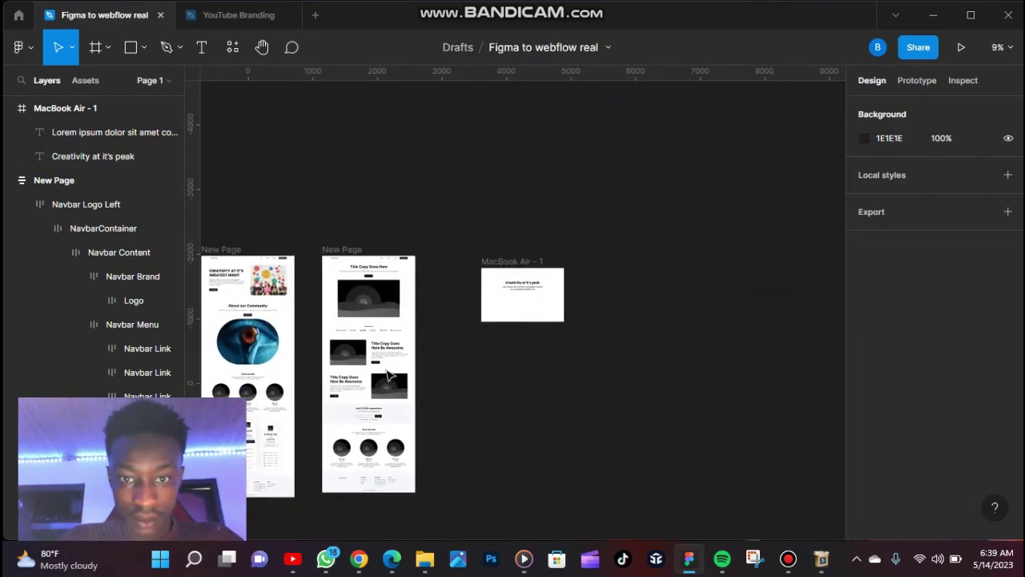
Set the line height of the lorem ipsum paragraph to 120%.
{"action": "left_click", "coordinate": [469, 269]}
{"action": "left_click", "coordinate": [899, 459]}
{"action": "type", "text": "1"}
{"action": "key", "text": "Escape"}
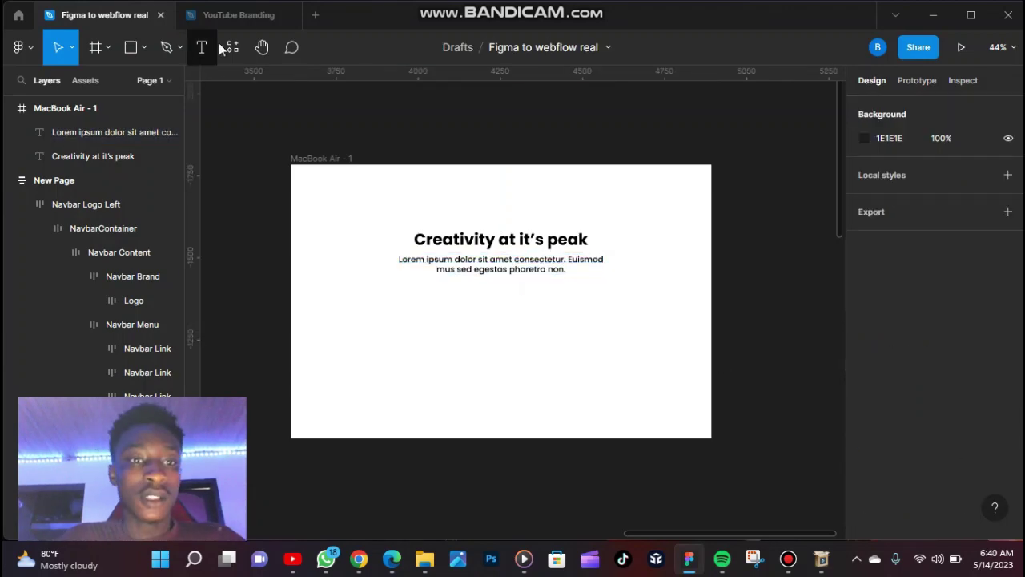
{"action": "left_click", "coordinate": [232, 47]}
{"action": "type", "text": "unspl"}
{"action": "key", "text": "Return"}
{"action": "key", "text": "Escape"}
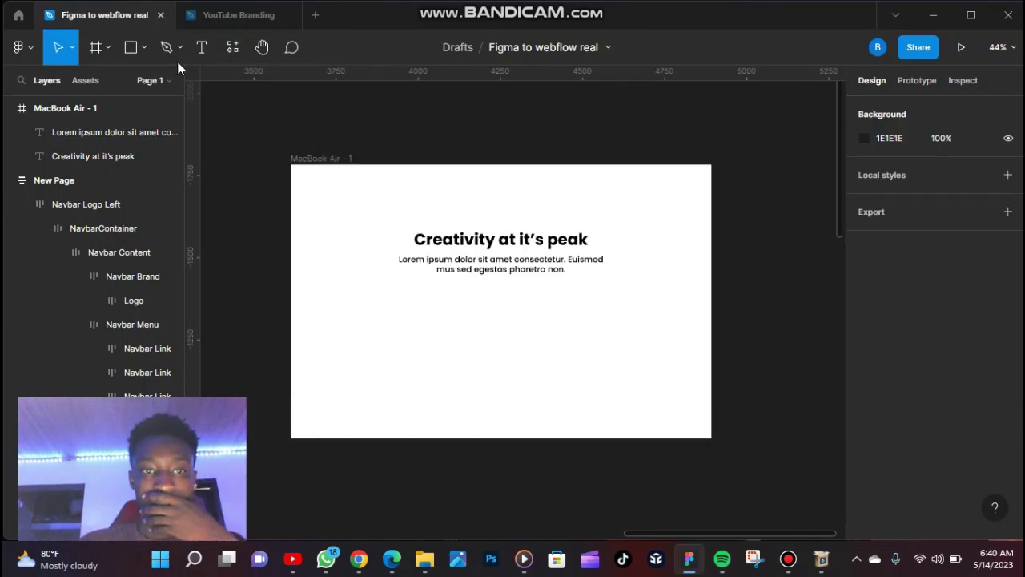
Run the Unsplash plugin, search it for "creativity", and insert the photo of the paint-covered hand.
{"action": "left_click", "coordinate": [232, 47]}
{"action": "type", "text": "unsplash"}
{"action": "key", "text": "Return"}
{"action": "left_click", "coordinate": [505, 109]}
{"action": "left_click", "coordinate": [424, 160]}
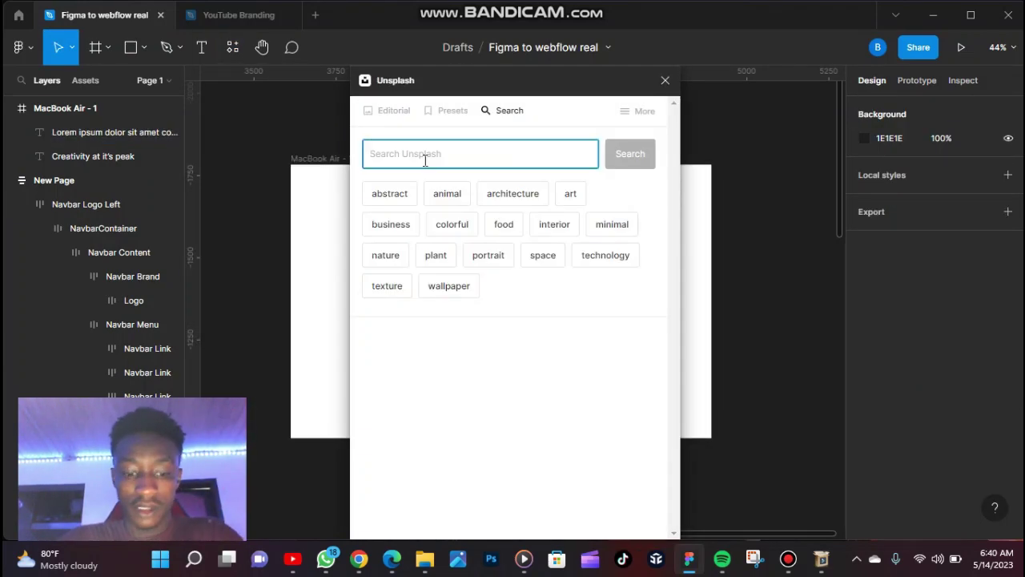
{"action": "type", "text": "creativity"}
{"action": "key", "text": "Return"}
{"action": "left_click", "coordinate": [433, 269]}
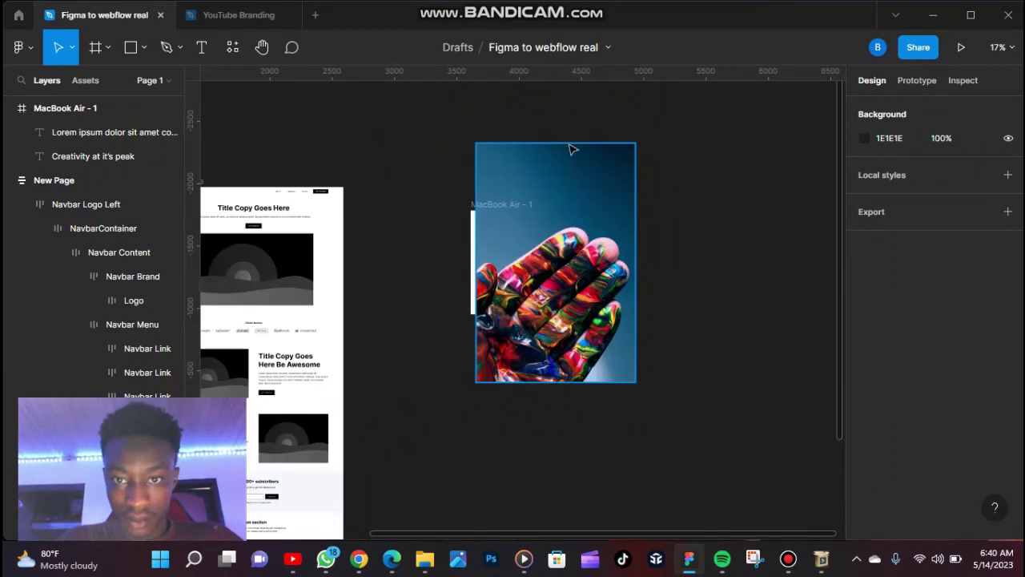
Shrink and crop the painted-hand photo to a landscape image and centre it below the paragraph in the MacBook Air frame.
{"action": "key", "text": "ctrl+plus"}
{"action": "left_click_drag", "start_coordinate": [687, 407], "coordinate": [568, 293]}
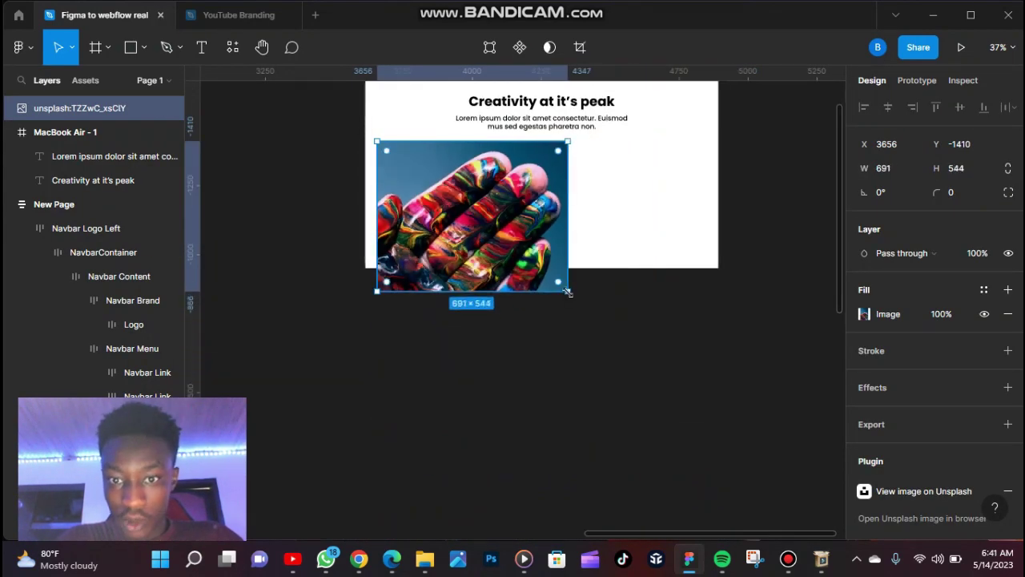
{"action": "left_click_drag", "start_coordinate": [512, 240], "coordinate": [535, 285]}
{"action": "scroll", "coordinate": [463, 220], "scroll_direction": "down", "scroll_amount": 2}
{"action": "left_click", "coordinate": [535, 241]}
{"action": "key", "text": "Return"}
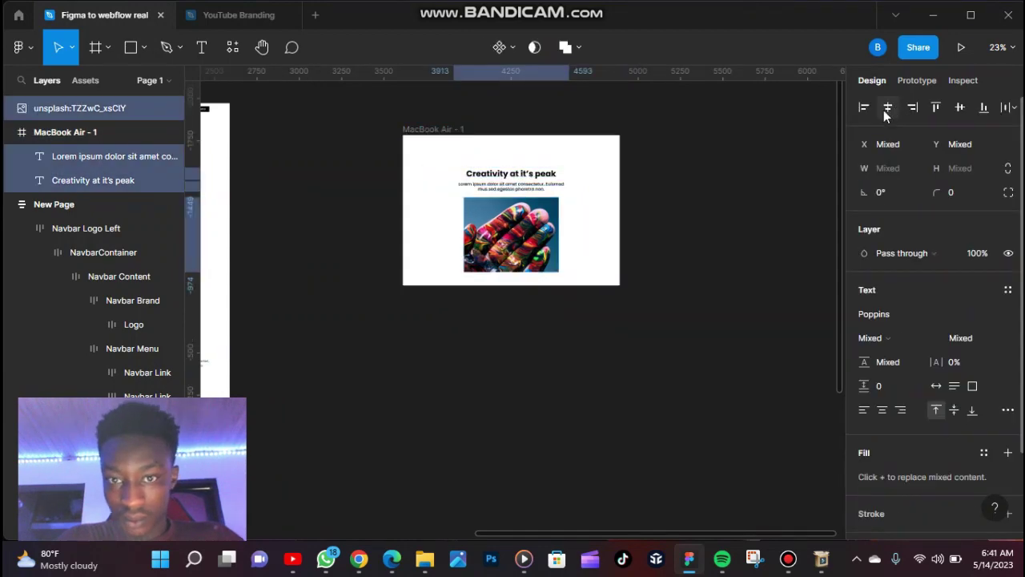
Draw a button rectangle about 182 × 42 between the lorem ipsum paragraph and the hand photo.
{"action": "key", "text": "shift+2"}
{"action": "key", "text": "r"}
{"action": "left_click_drag", "start_coordinate": [468, 222], "coordinate": [552, 238]}
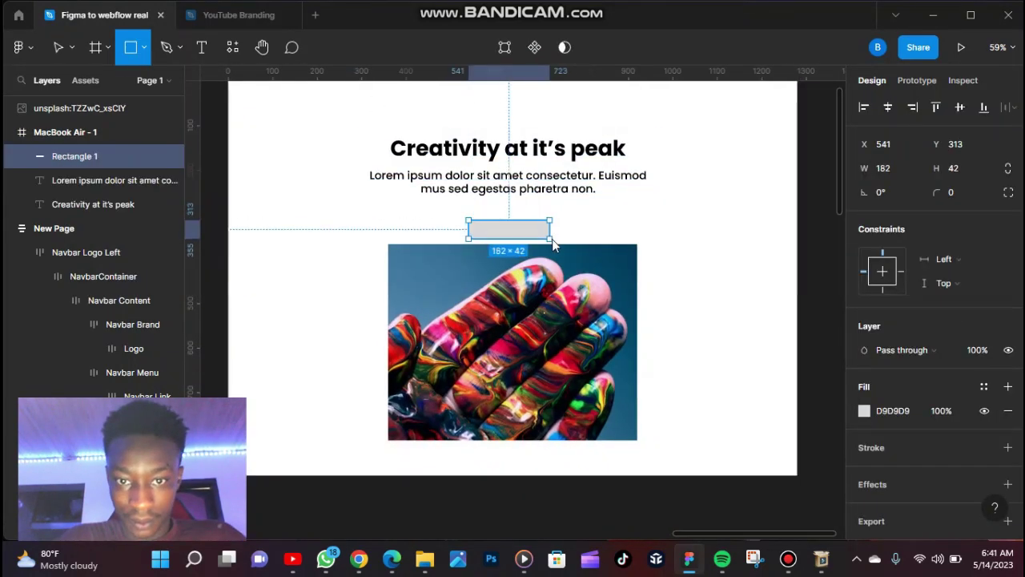
Duplicate the lorem ipsum paragraph just above the button rectangle and change the copy's text to "Get Started".
{"action": "scroll", "coordinate": [516, 215], "scroll_direction": "up", "scroll_amount": 2}
{"action": "left_click", "coordinate": [526, 167]}
{"action": "mouse_move", "coordinate": [527, 167]}
{"action": "left_mouse_down"}
{"action": "mouse_move", "coordinate": [516, 228]}
{"action": "mouse_move", "coordinate": [517, 207]}
{"action": "left_mouse_up"}
{"action": "left_click_drag", "start_coordinate": [114, 154], "coordinate": [115, 153]}
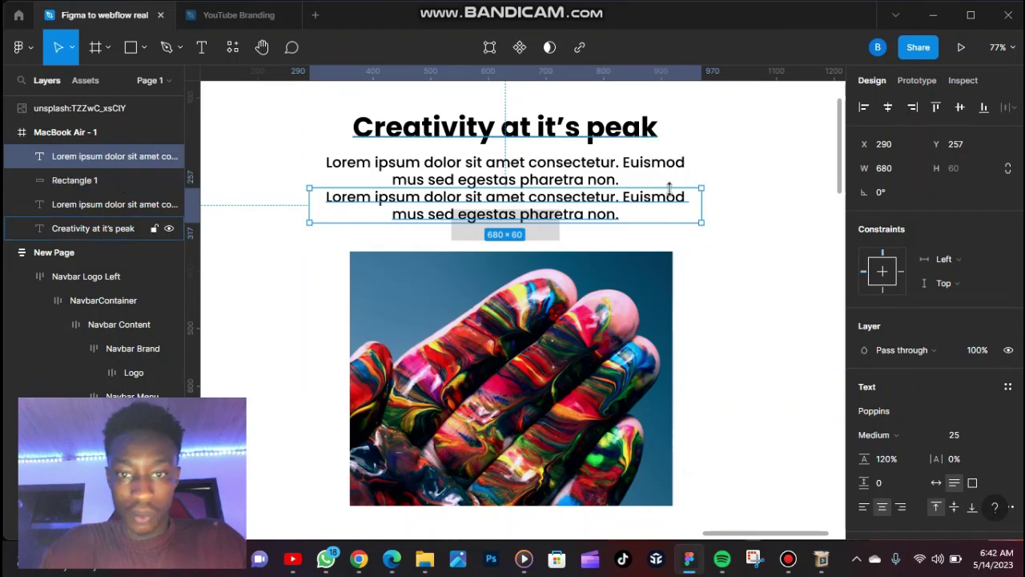
{"action": "double_click", "coordinate": [622, 206]}
{"action": "type", "text": "Get st"}
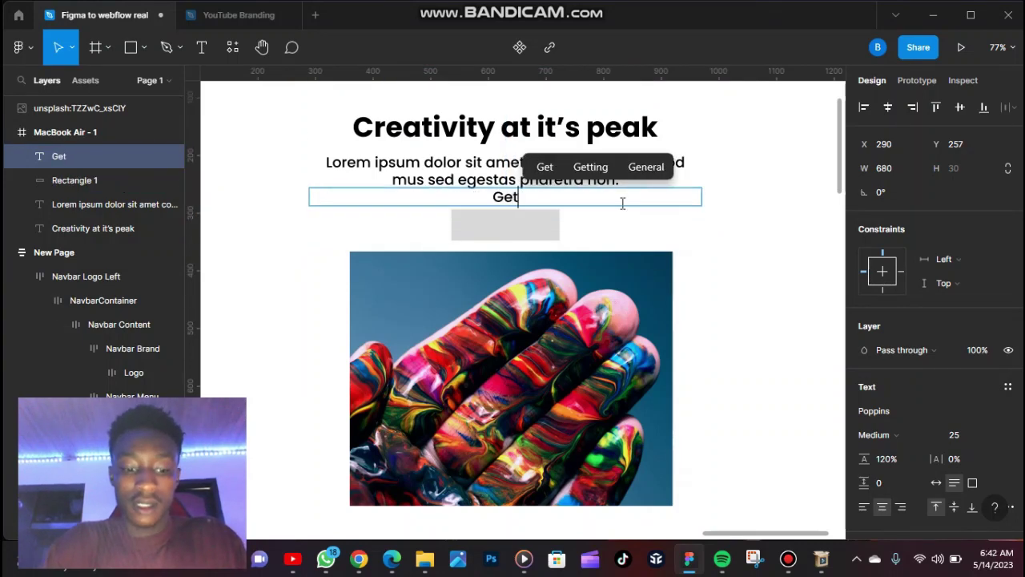
{"action": "key", "text": "BackSpace"}
{"action": "type", "text": "Started"}
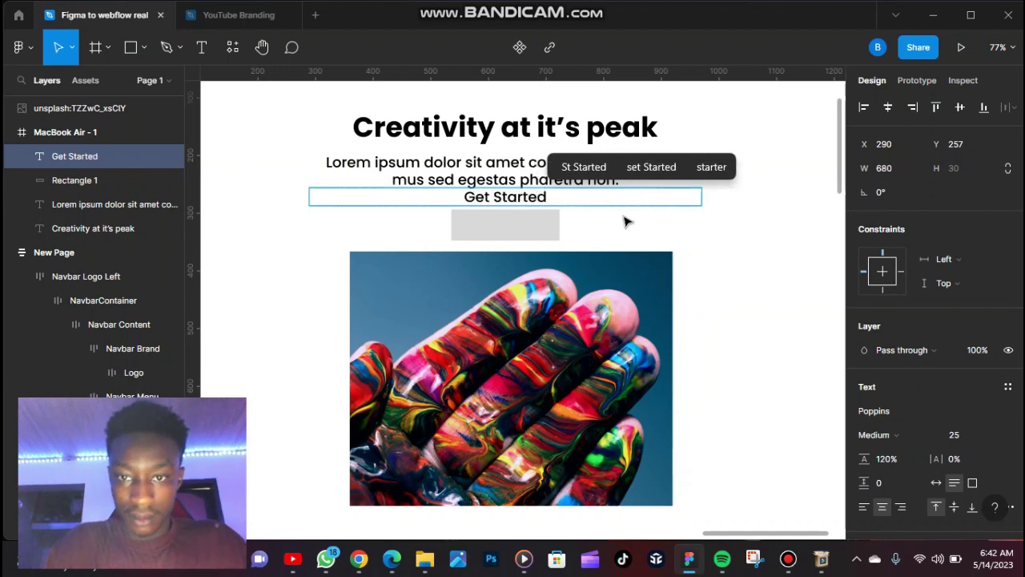
Narrow the "Get Started" text box to about 155 wide, move it onto the button rectangle, and centre both on each other horizontally and vertically.
{"action": "key", "text": "Escape"}
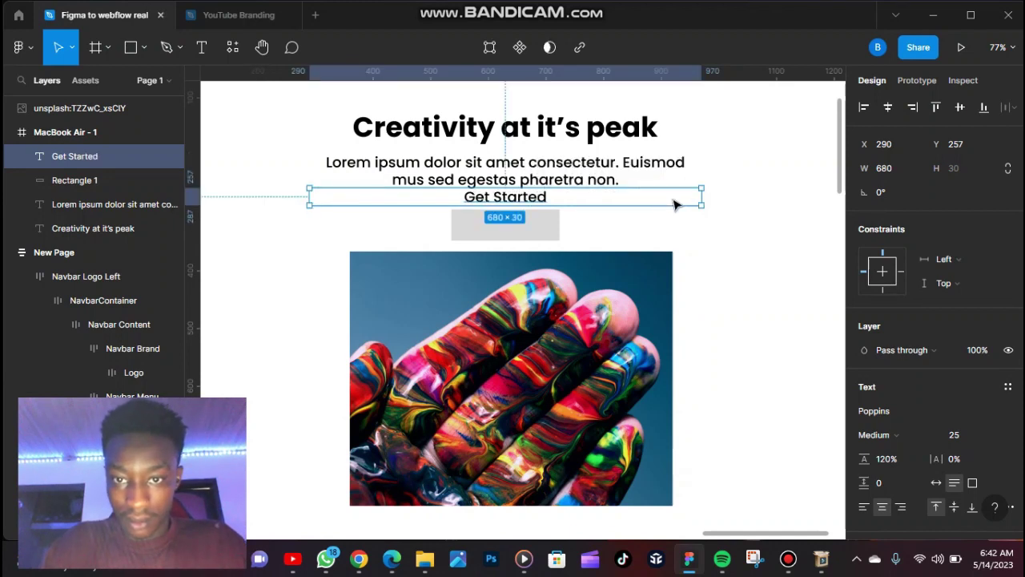
{"action": "left_click_drag", "start_coordinate": [703, 195], "coordinate": [523, 230]}
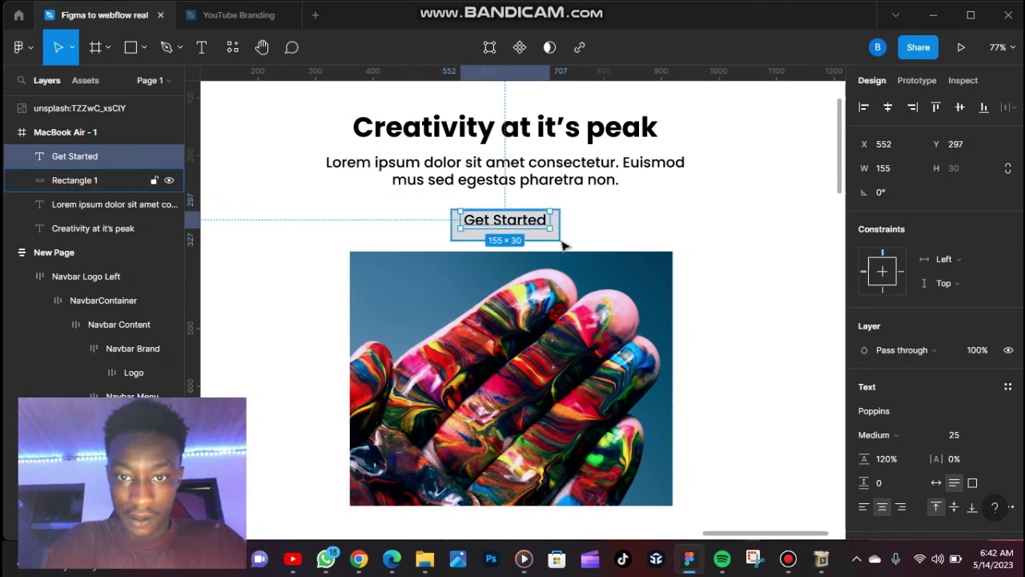
{"action": "left_click", "coordinate": [563, 246], "text": "shift"}
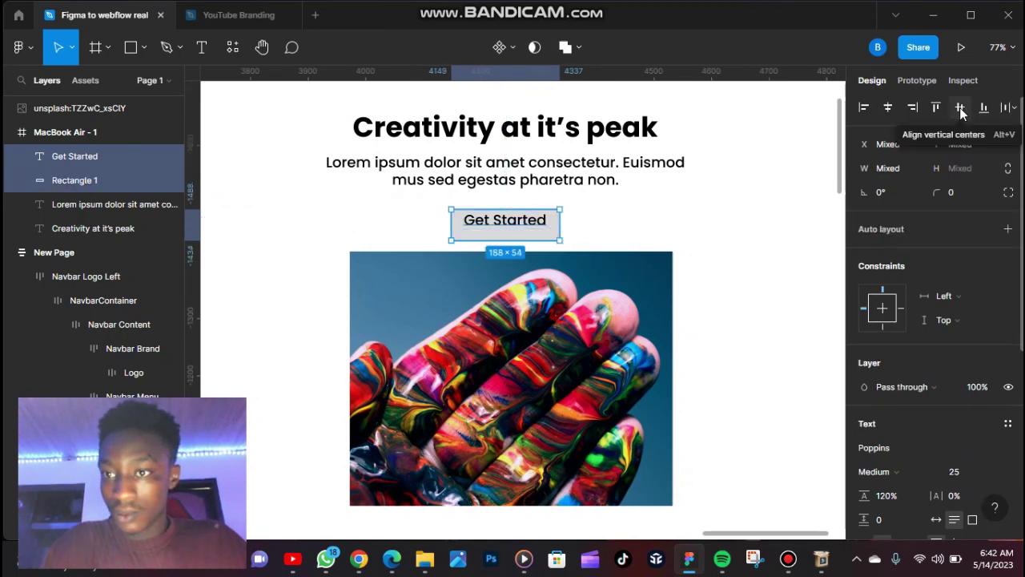
{"action": "left_click", "coordinate": [959, 107]}
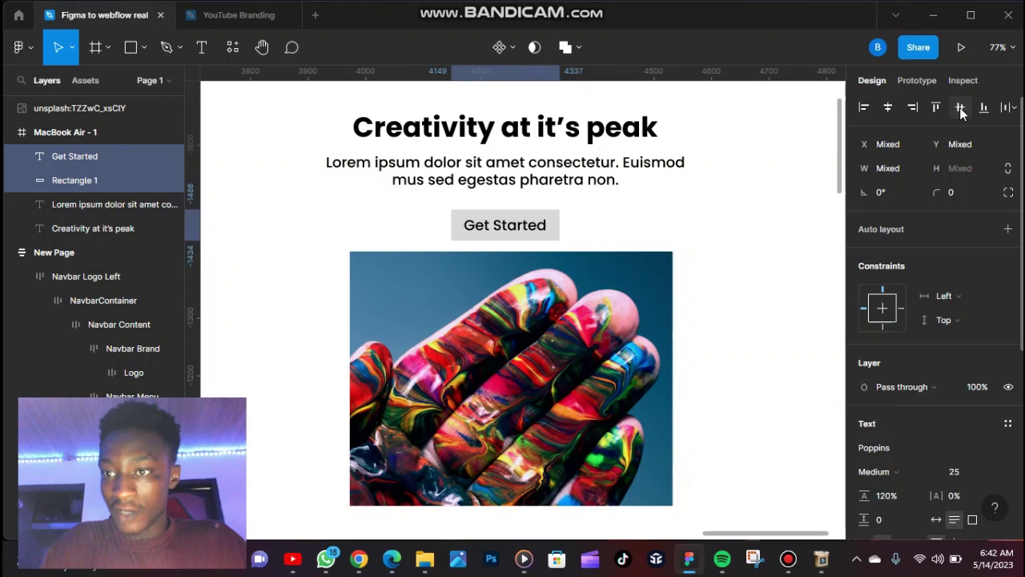
{"action": "left_click", "coordinate": [888, 109]}
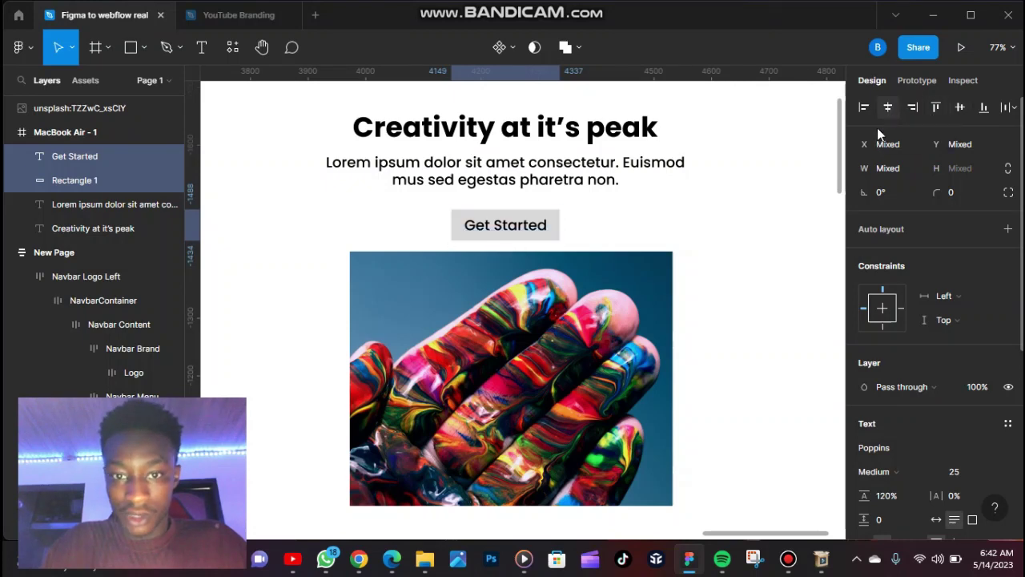
Add auto layout to the button and sample its fill colour 014363 from the hand photo's blue background.
{"action": "left_click", "coordinate": [1008, 230]}
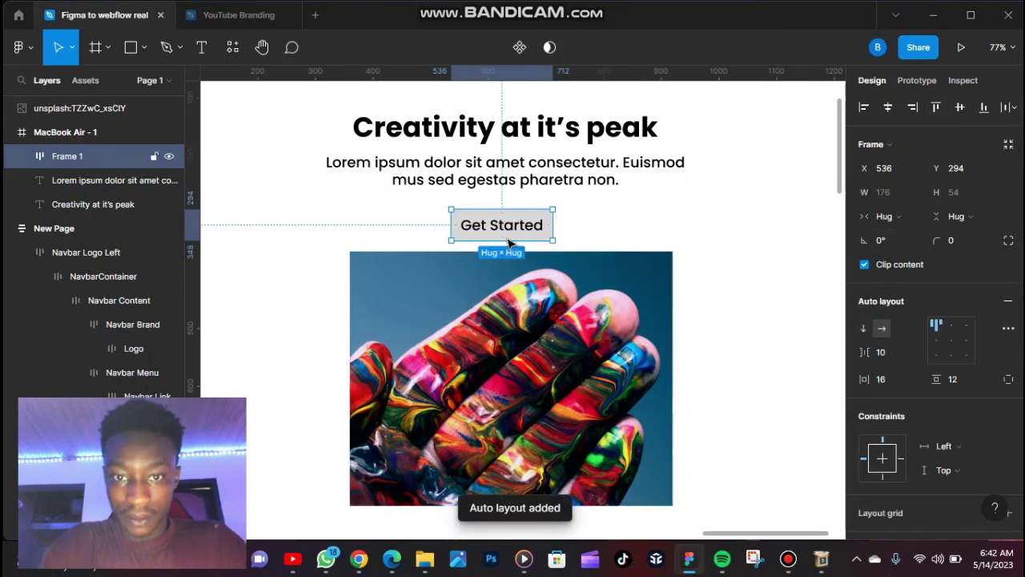
{"action": "scroll", "coordinate": [874, 471], "scroll_direction": "down", "scroll_amount": 2}
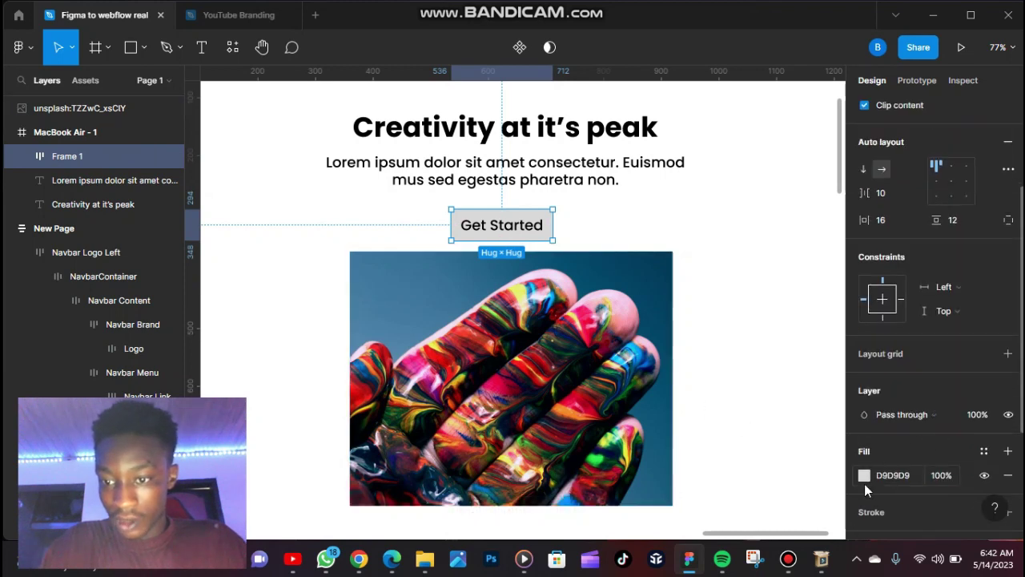
{"action": "left_click", "coordinate": [864, 476]}
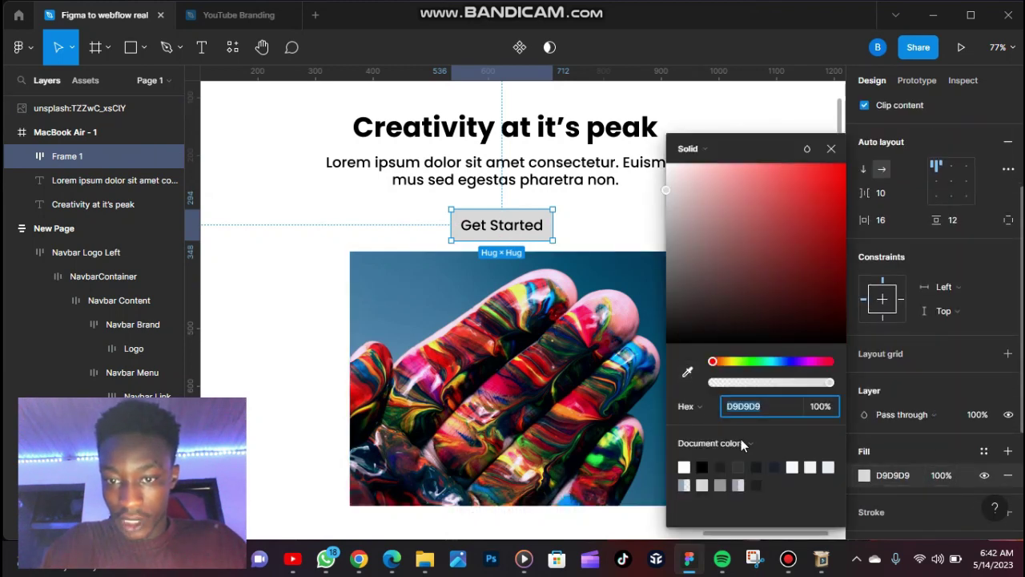
{"action": "left_click", "coordinate": [687, 371]}
{"action": "left_click", "coordinate": [652, 281]}
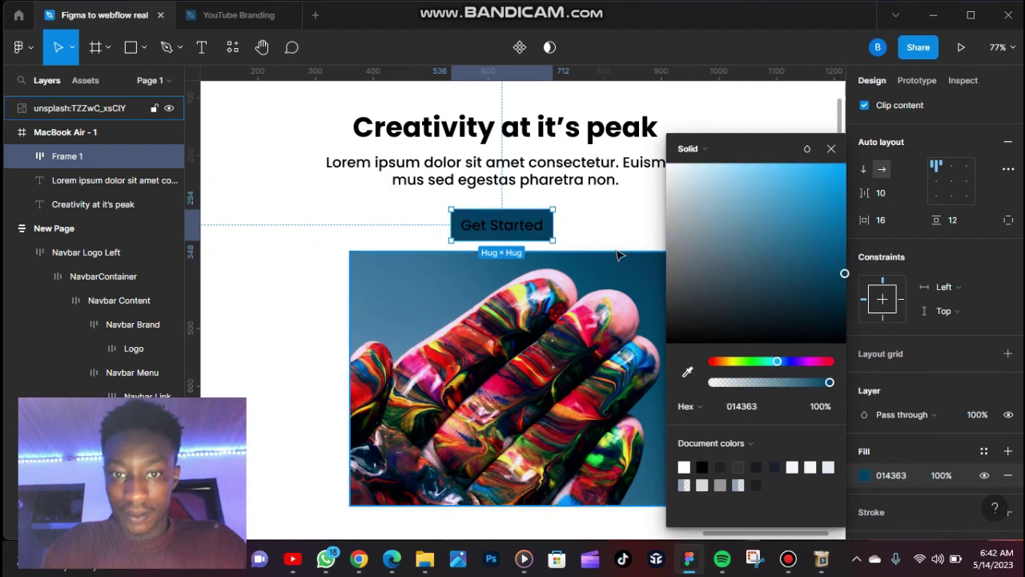
Set the fill of the button's "Get Started" text to white, FFFFFF.
{"action": "double_click", "coordinate": [528, 233]}
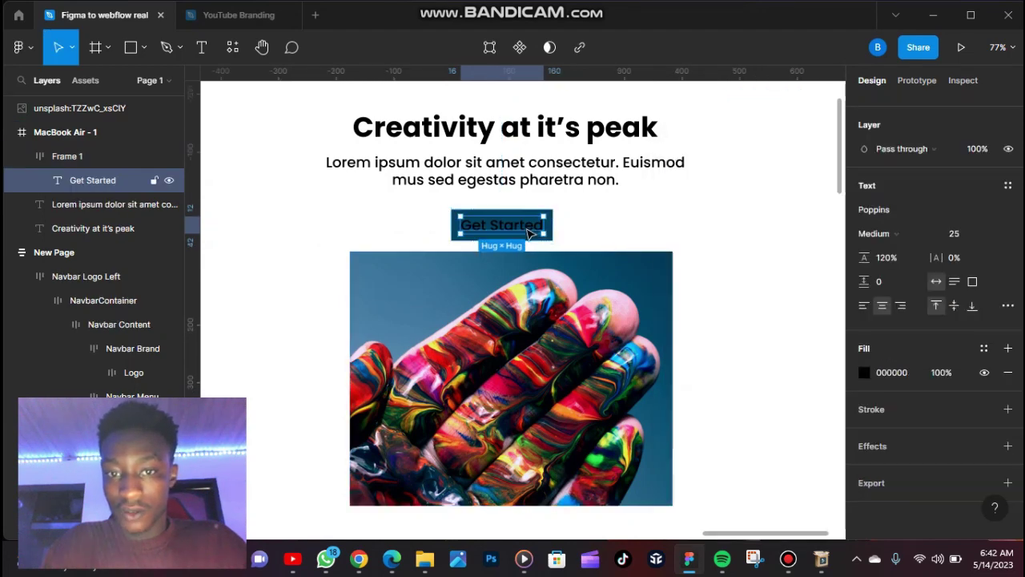
{"action": "left_click", "coordinate": [864, 372]}
{"action": "left_click_drag", "start_coordinate": [761, 284], "coordinate": [598, 158]}
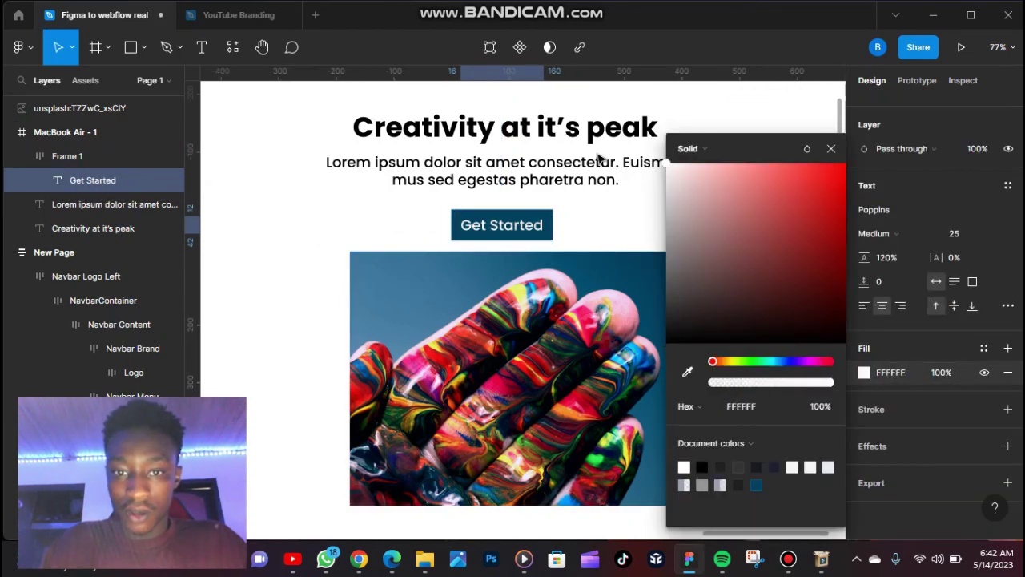
{"action": "left_click", "coordinate": [614, 224]}
Align the heading, paragraph, button and hand photo with one another on their horizontal centres.
{"action": "scroll", "coordinate": [561, 220], "scroll_direction": "down", "scroll_amount": 5, "text": "ctrl"}
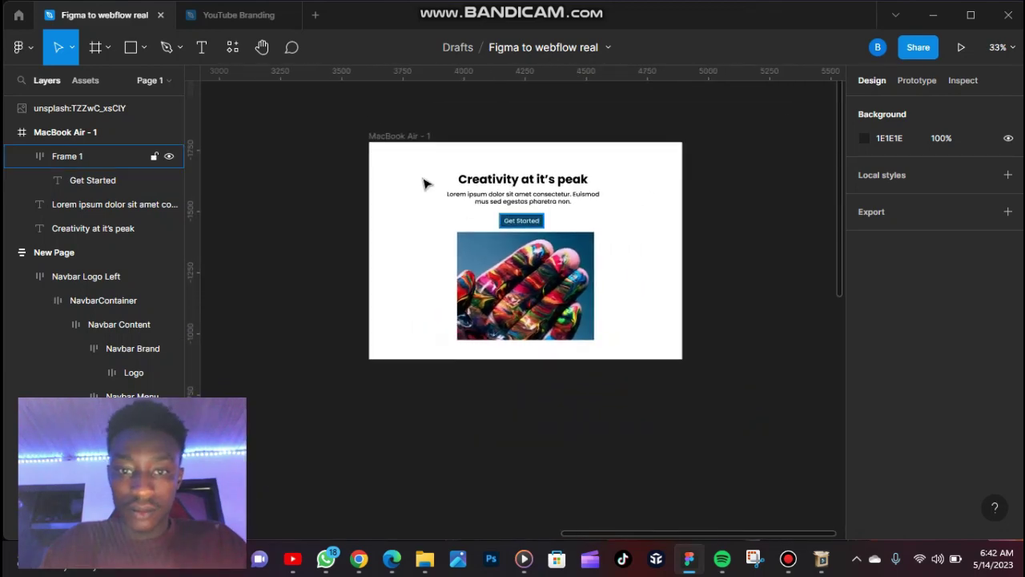
{"action": "left_click_drag", "start_coordinate": [419, 172], "coordinate": [608, 345]}
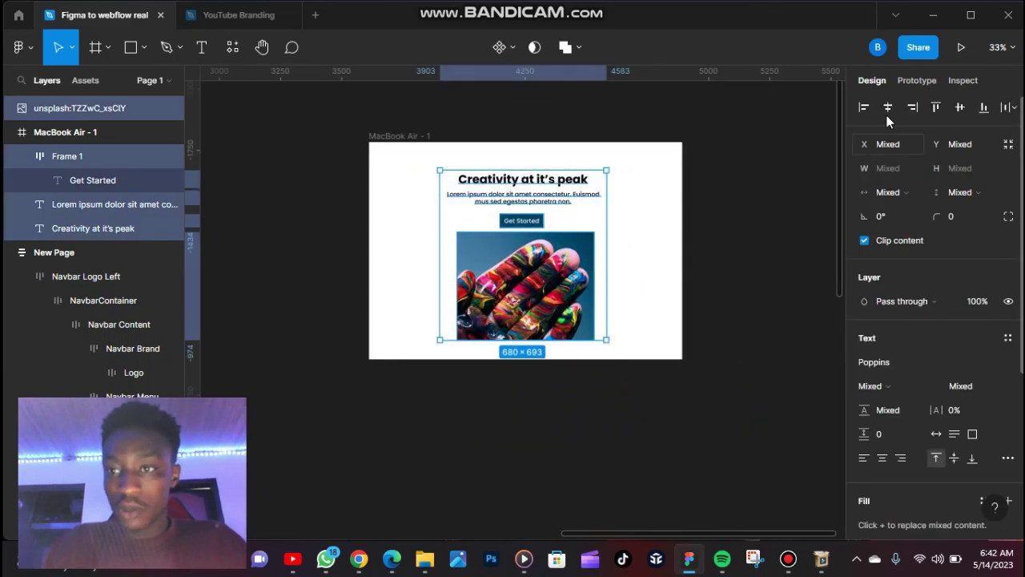
{"action": "left_click", "coordinate": [647, 233]}
{"action": "scroll", "coordinate": [650, 236], "scroll_direction": "up", "scroll_amount": 2}
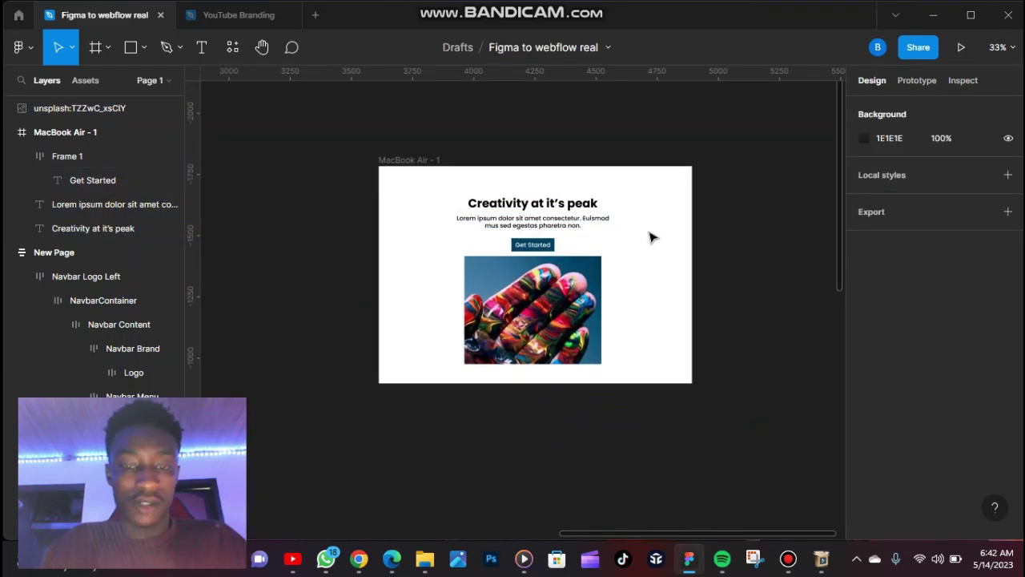
{"action": "scroll", "coordinate": [545, 238], "scroll_direction": "up", "scroll_amount": 5}
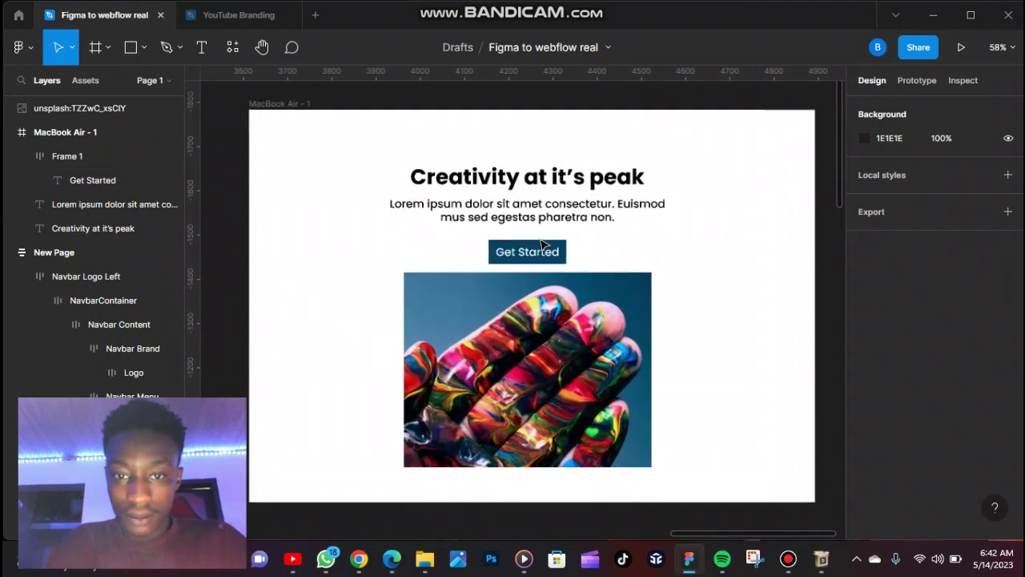
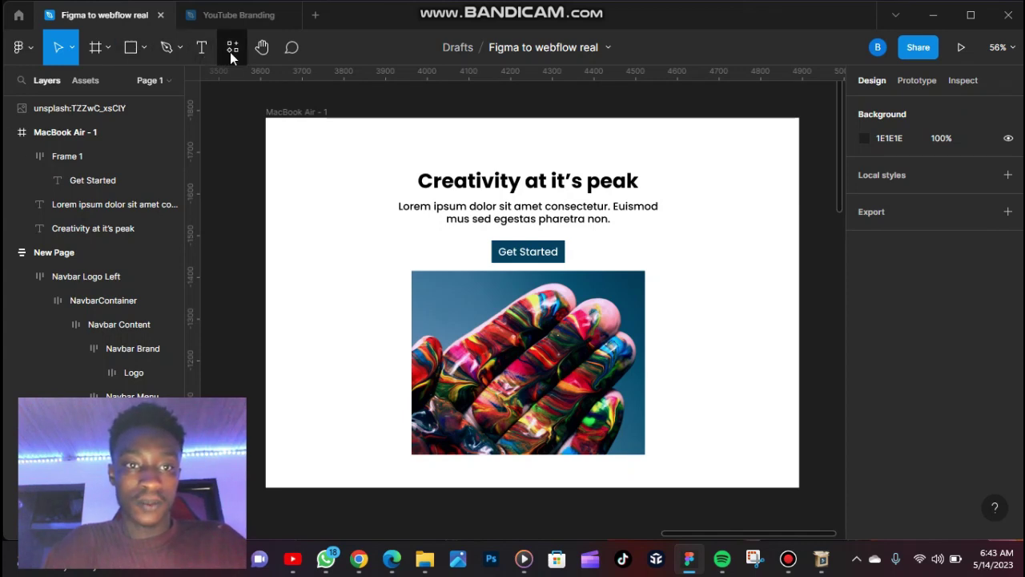
Clear the "unsplash" plugin search and run the Figma to Webflow plugin.
{"action": "left_click", "coordinate": [230, 51]}
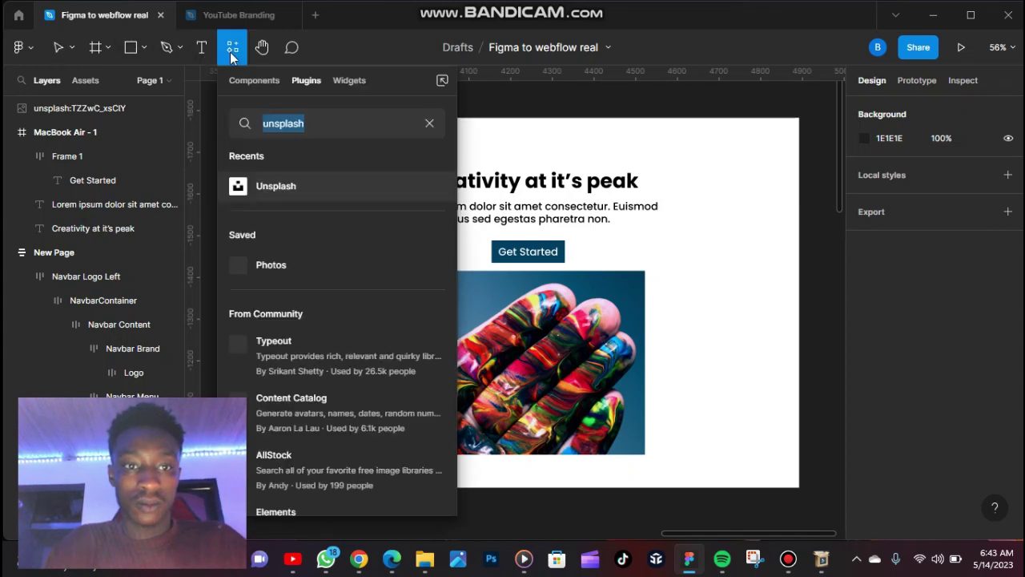
{"action": "left_click", "coordinate": [430, 123]}
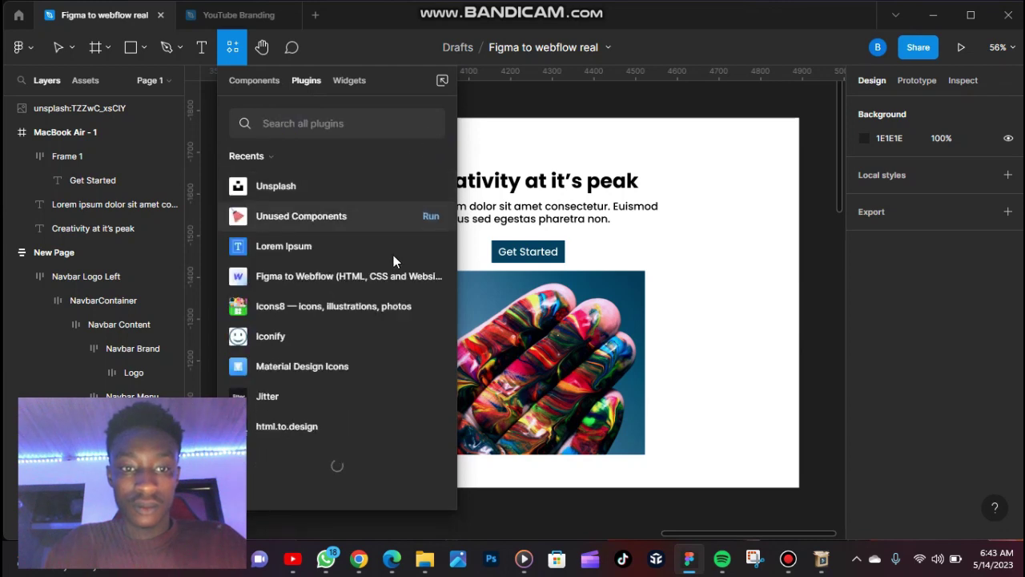
{"action": "left_click", "coordinate": [424, 281]}
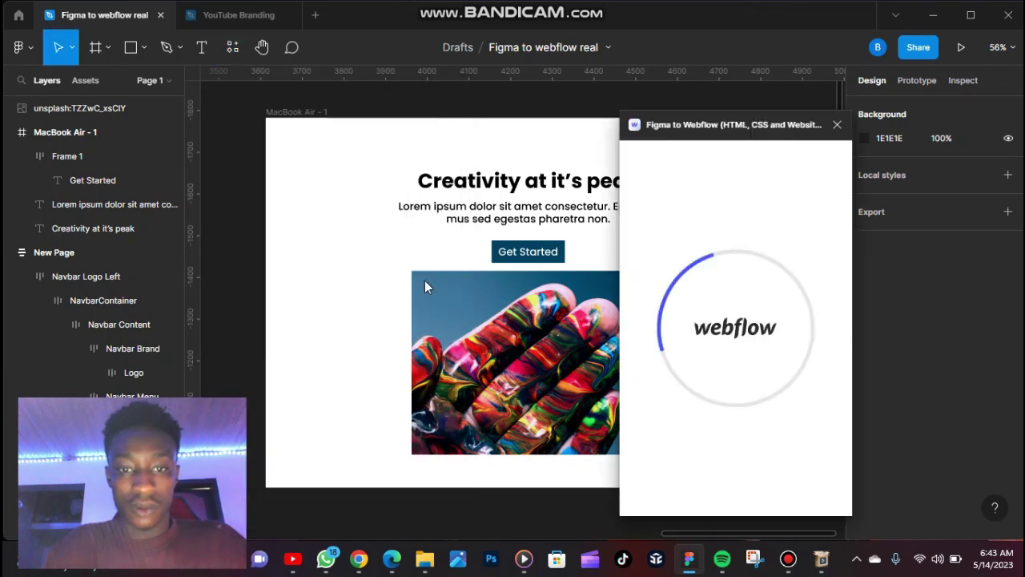
Select the "Creativity at it's greatest hight" New Page frame and choose Figma to Webflow Tutorial as the Webflow site.
{"action": "scroll", "coordinate": [514, 243], "scroll_direction": "right", "scroll_amount": 2}
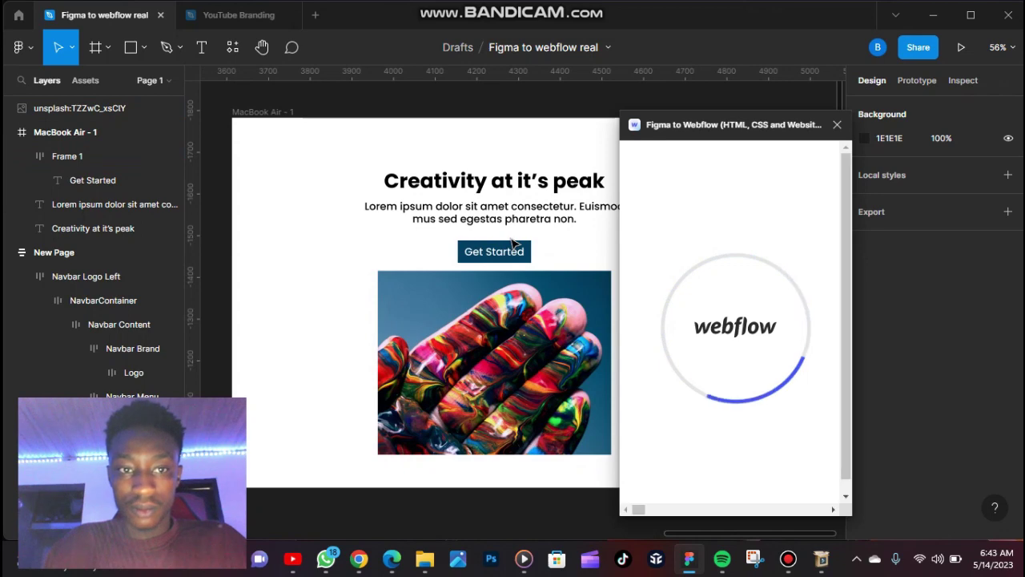
{"action": "scroll", "coordinate": [513, 243], "scroll_direction": "down", "scroll_amount": 3}
{"action": "scroll", "coordinate": [513, 243], "scroll_direction": "down", "scroll_amount": 3}
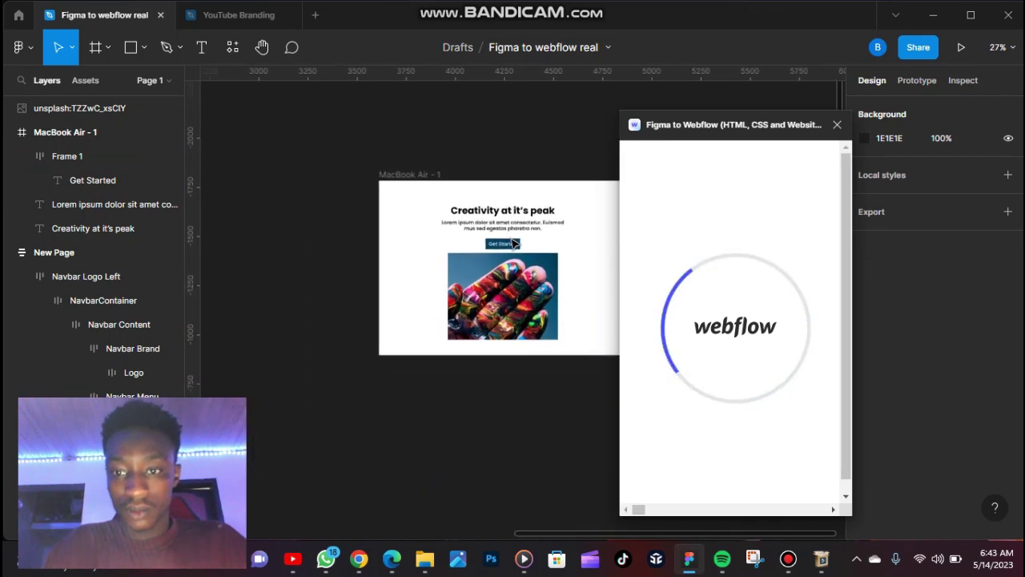
{"action": "scroll", "coordinate": [513, 243], "scroll_direction": "left", "scroll_amount": 2}
{"action": "scroll", "coordinate": [513, 243], "scroll_direction": "left", "scroll_amount": 10}
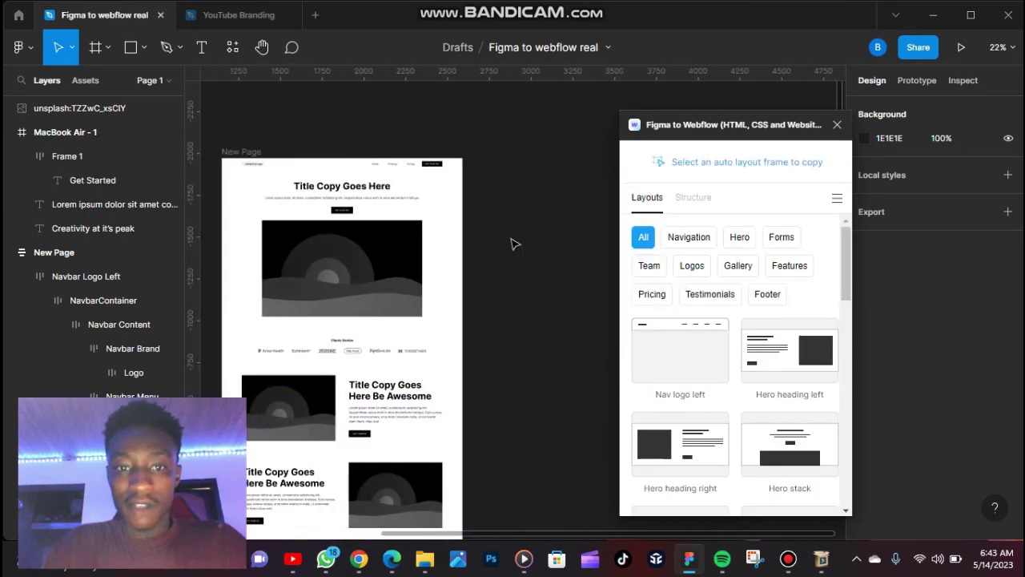
{"action": "scroll", "coordinate": [513, 243], "scroll_direction": "left", "scroll_amount": 1}
{"action": "left_click", "coordinate": [273, 148]}
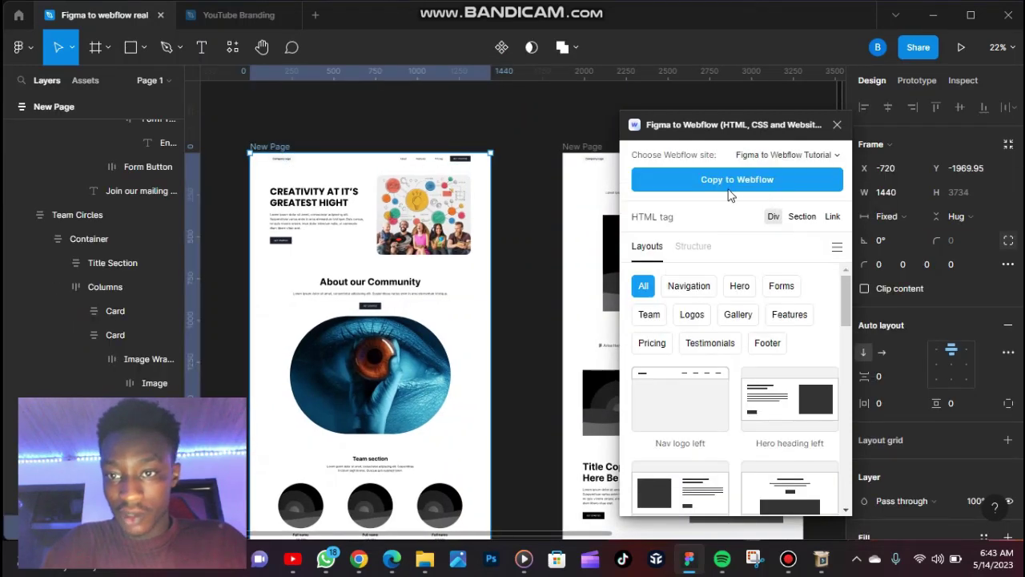
{"action": "left_click", "coordinate": [823, 155]}
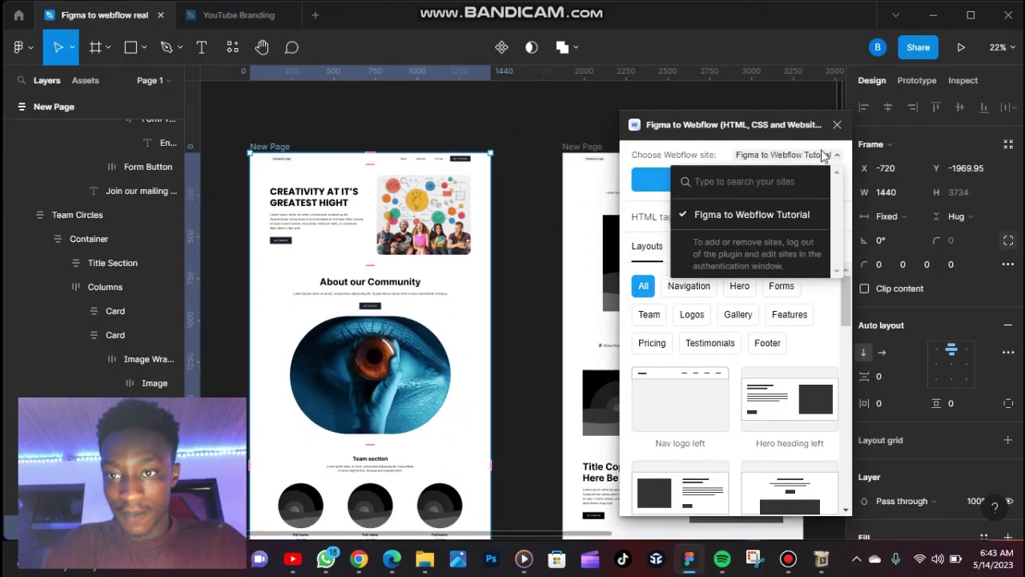
{"action": "left_click", "coordinate": [739, 216]}
Examine the second New Page frame and its hero section, as well as the first page's pricing and footer sections.
{"action": "scroll", "coordinate": [488, 229], "scroll_direction": "right", "scroll_amount": 4}
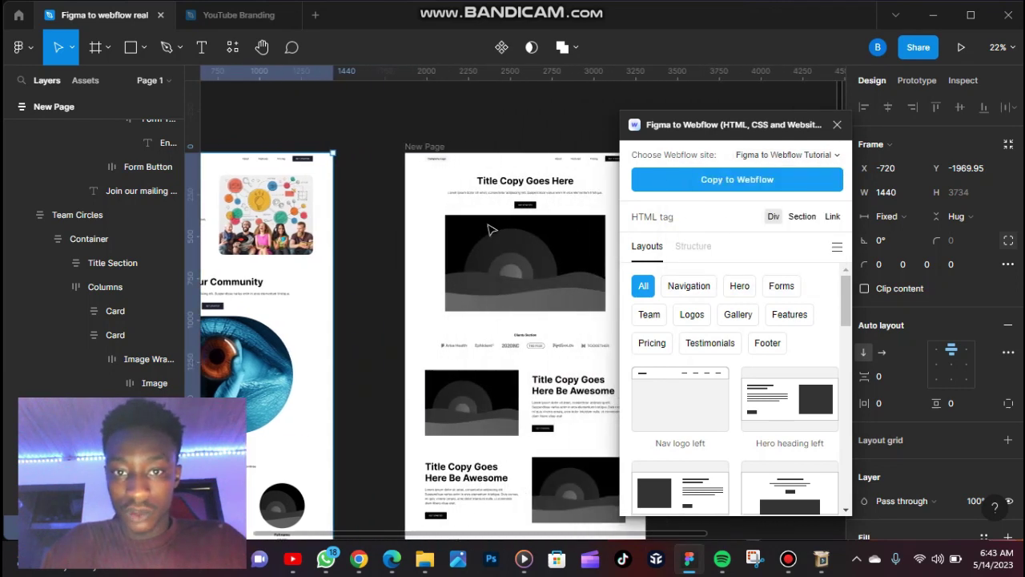
{"action": "left_click", "coordinate": [425, 146]}
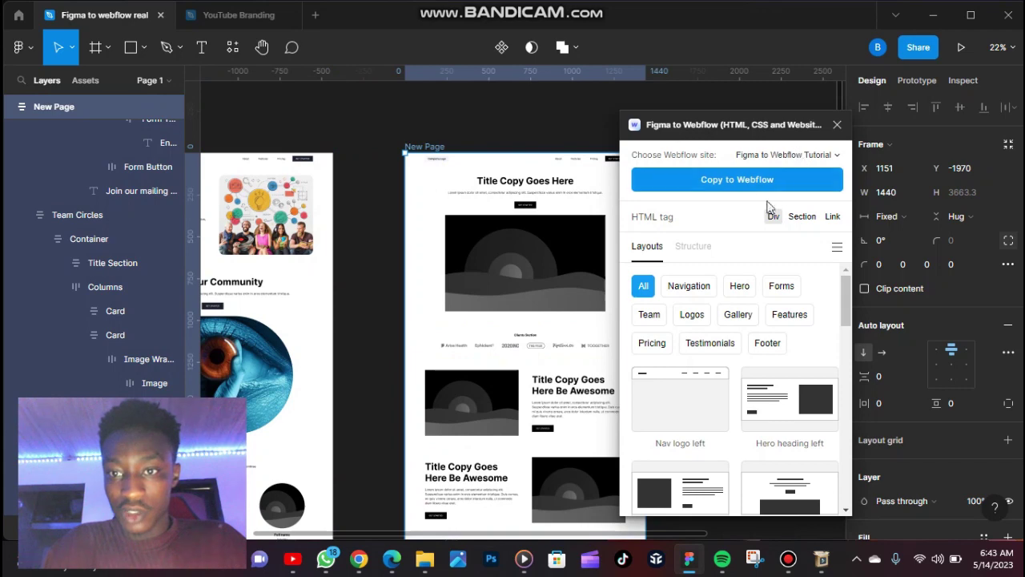
{"action": "left_click", "coordinate": [481, 181]}
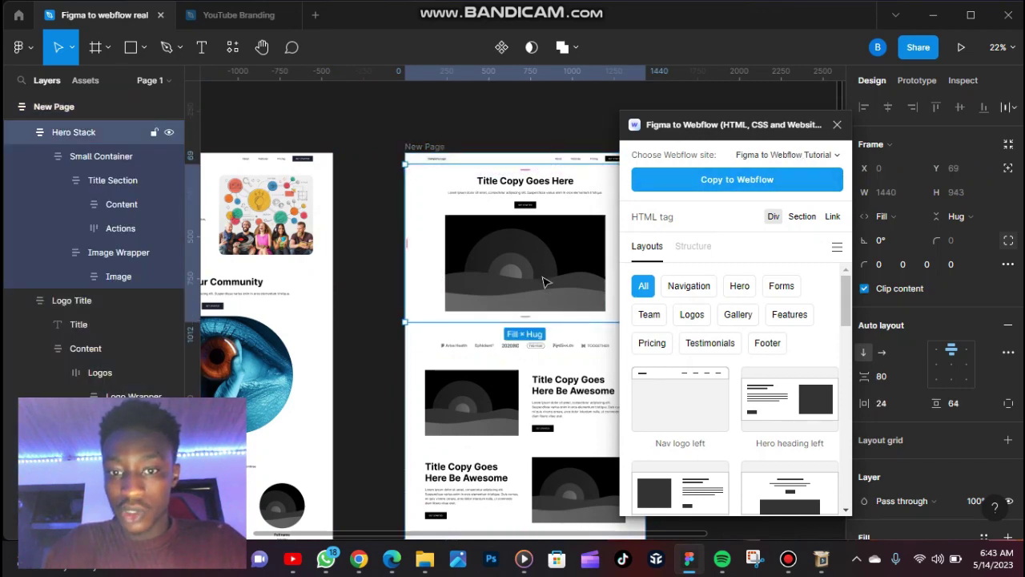
{"action": "scroll", "coordinate": [463, 267], "scroll_direction": "down", "scroll_amount": 3}
{"action": "scroll", "coordinate": [454, 293], "scroll_direction": "down", "scroll_amount": 5}
{"action": "scroll", "coordinate": [454, 294], "scroll_direction": "left", "scroll_amount": 5}
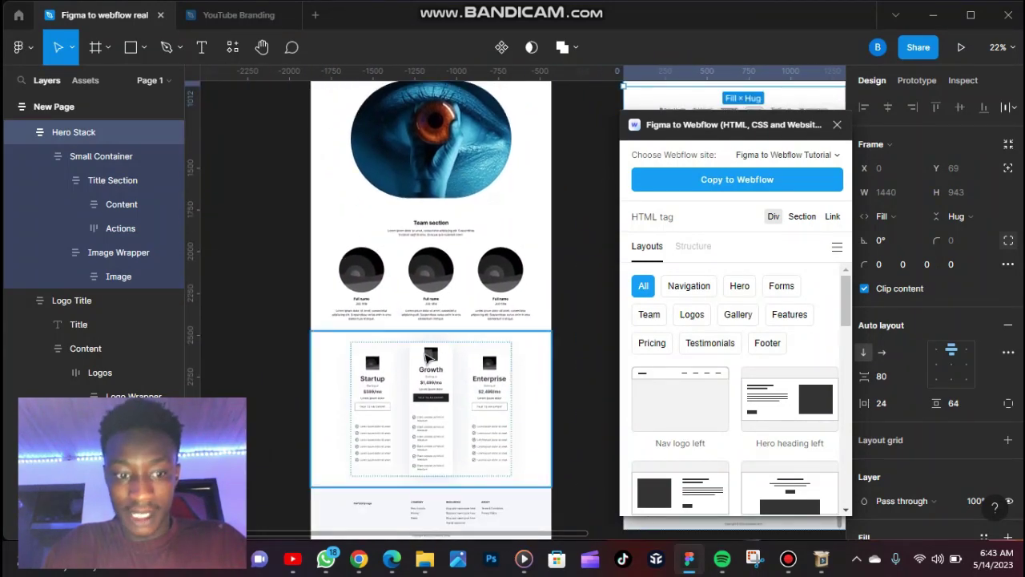
{"action": "scroll", "coordinate": [430, 355], "scroll_direction": "down", "scroll_amount": 2}
{"action": "left_click", "coordinate": [454, 321]}
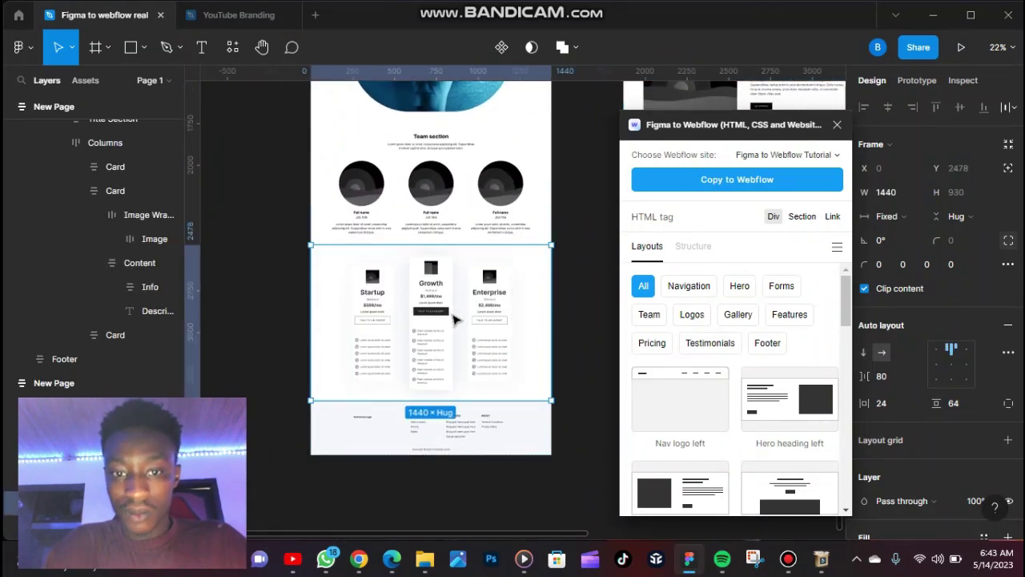
{"action": "left_click", "coordinate": [472, 416]}
{"action": "scroll", "coordinate": [440, 308], "scroll_direction": "down", "scroll_amount": 5}
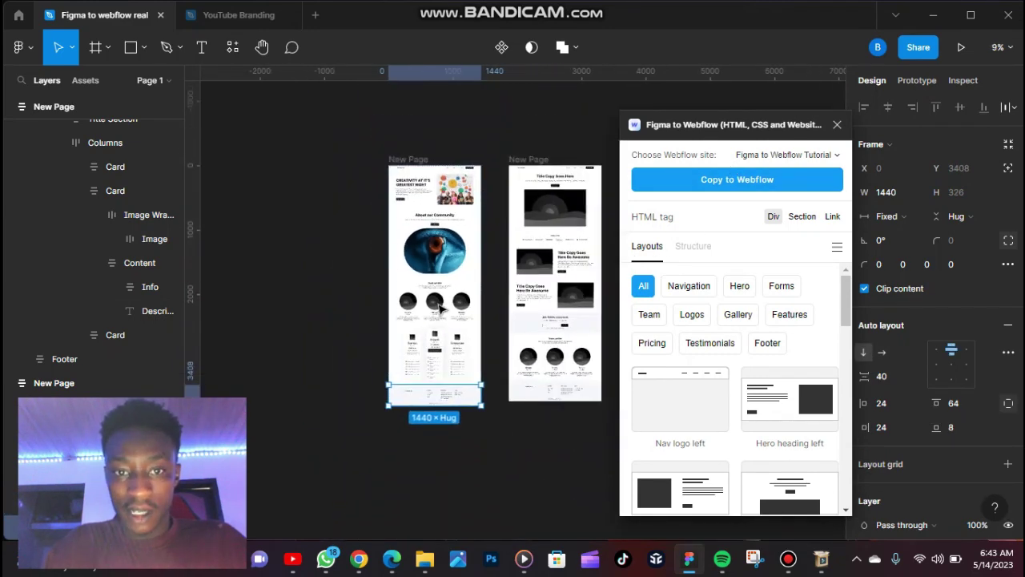
Add the Gallery Overview layout to the first New Page frame and move it between the community and team sections.
{"action": "left_click", "coordinate": [408, 159]}
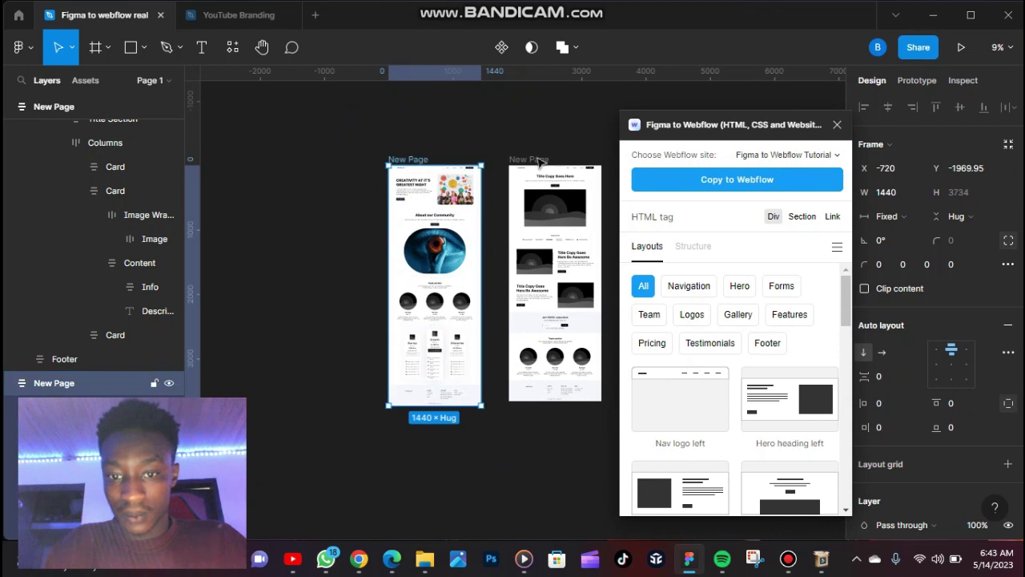
{"action": "scroll", "coordinate": [758, 423], "scroll_direction": "down", "scroll_amount": 3}
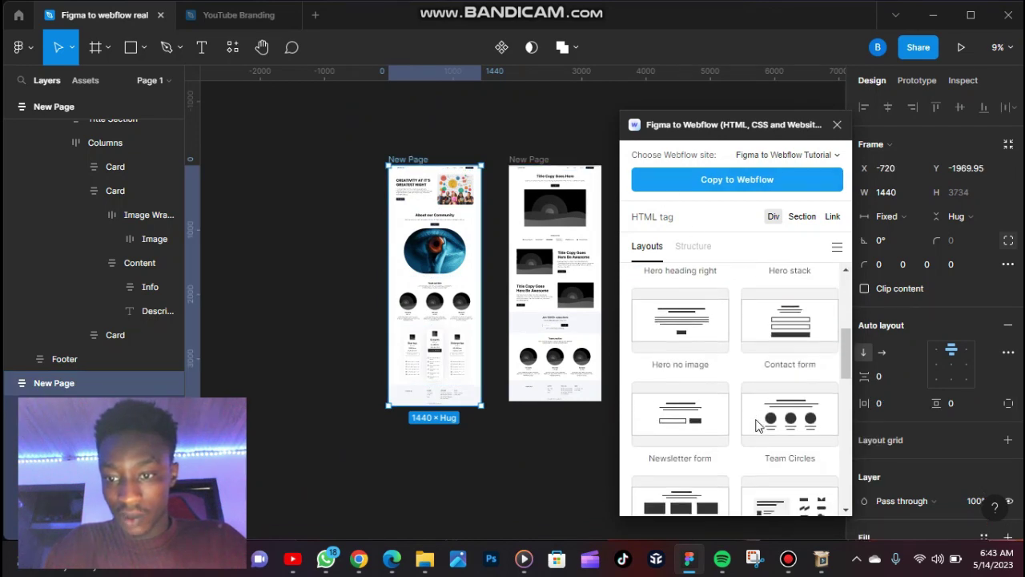
{"action": "scroll", "coordinate": [758, 423], "scroll_direction": "down", "scroll_amount": 3}
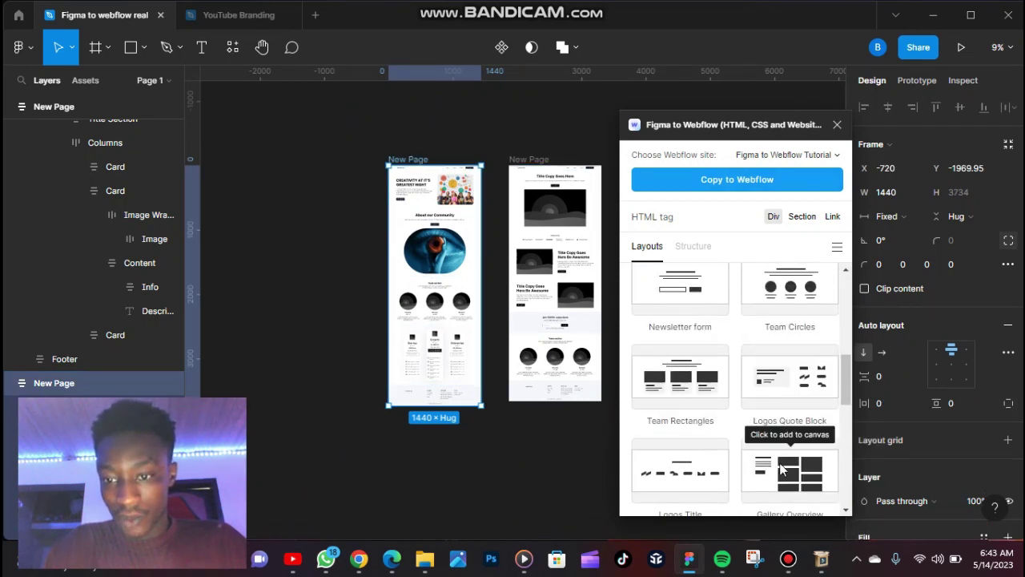
{"action": "scroll", "coordinate": [783, 461], "scroll_direction": "down", "scroll_amount": 1}
{"action": "left_click", "coordinate": [791, 450]}
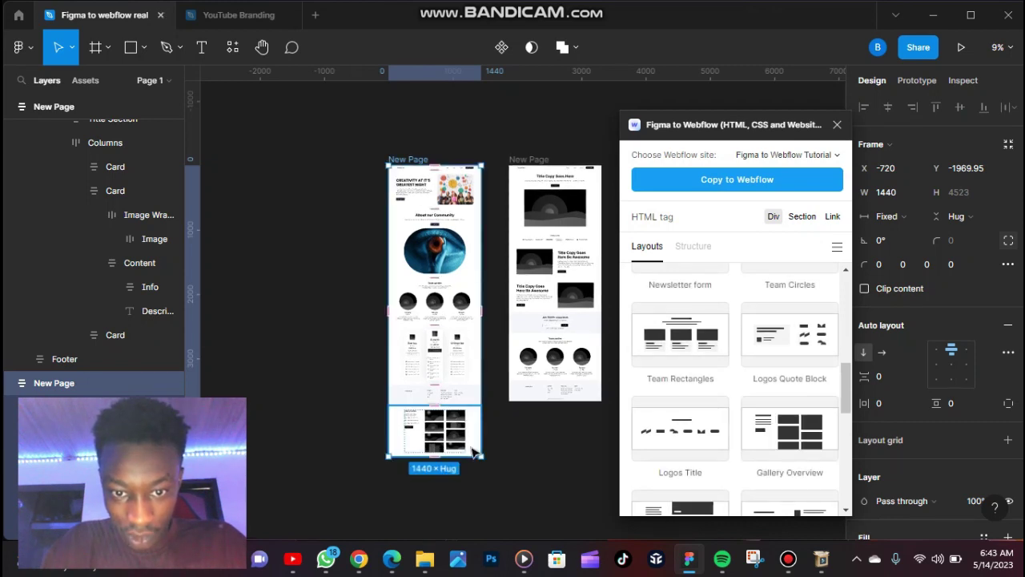
{"action": "left_click", "coordinate": [472, 452]}
{"action": "left_click_drag", "start_coordinate": [472, 444], "coordinate": [475, 323]}
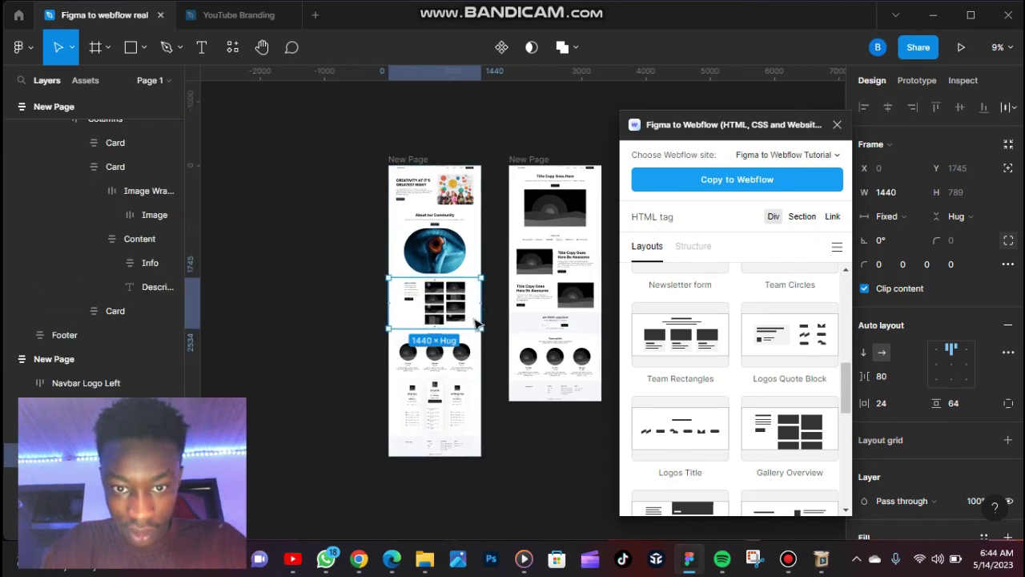
Select the gallery section on the first New Page and copy it to Webflow.
{"action": "left_click", "coordinate": [374, 327]}
{"action": "scroll", "coordinate": [452, 303], "scroll_direction": "up", "scroll_amount": 5}
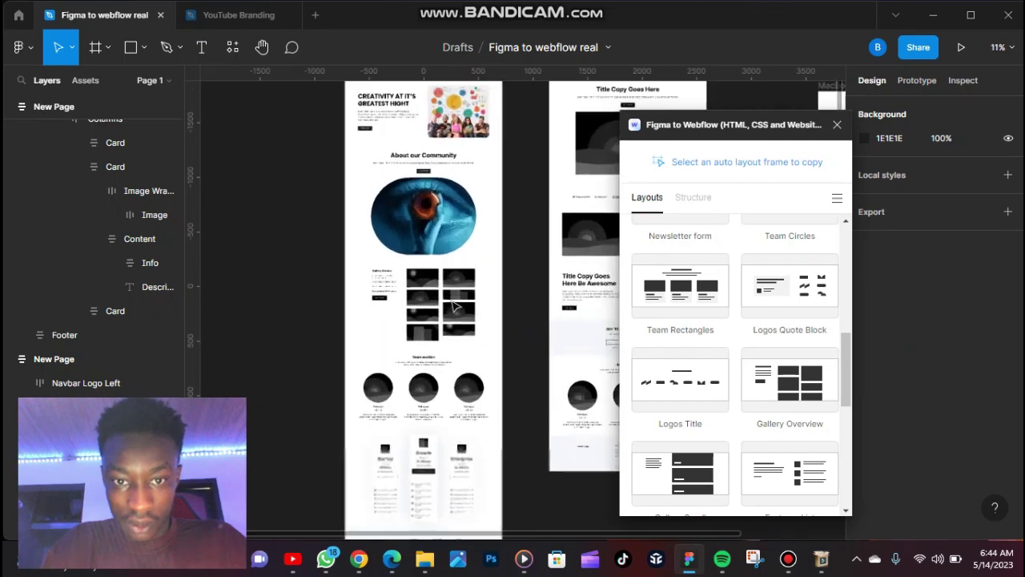
{"action": "scroll", "coordinate": [452, 304], "scroll_direction": "up", "scroll_amount": 4}
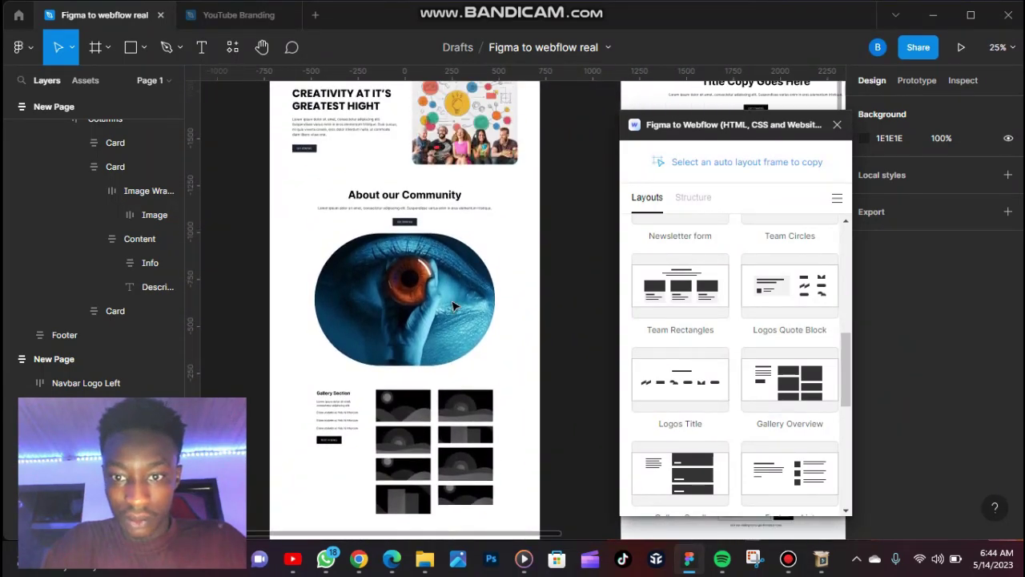
{"action": "left_click", "coordinate": [452, 305]}
{"action": "scroll", "coordinate": [450, 300], "scroll_direction": "down", "scroll_amount": 3}
{"action": "left_click", "coordinate": [463, 383]}
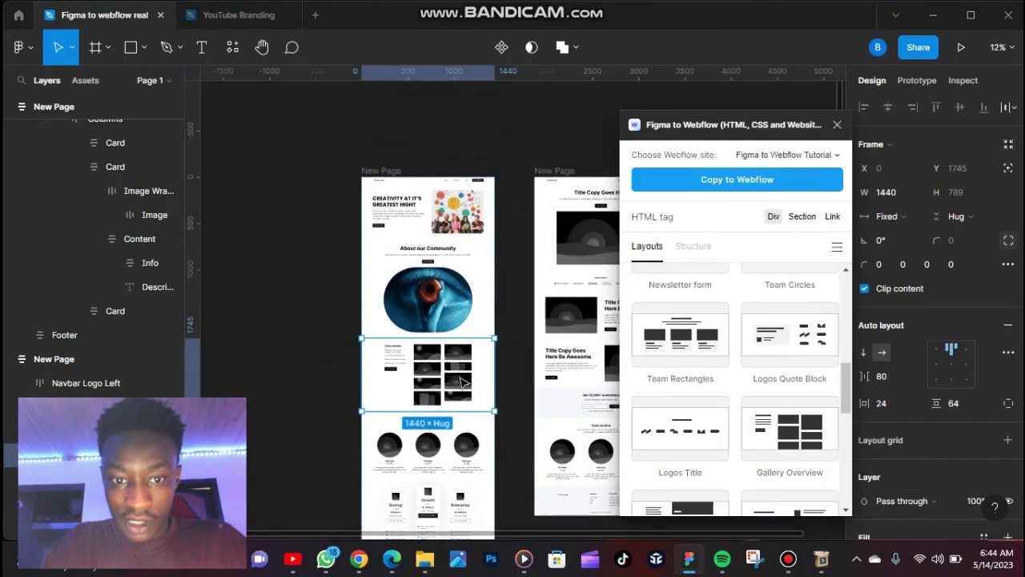
{"action": "left_click", "coordinate": [705, 179]}
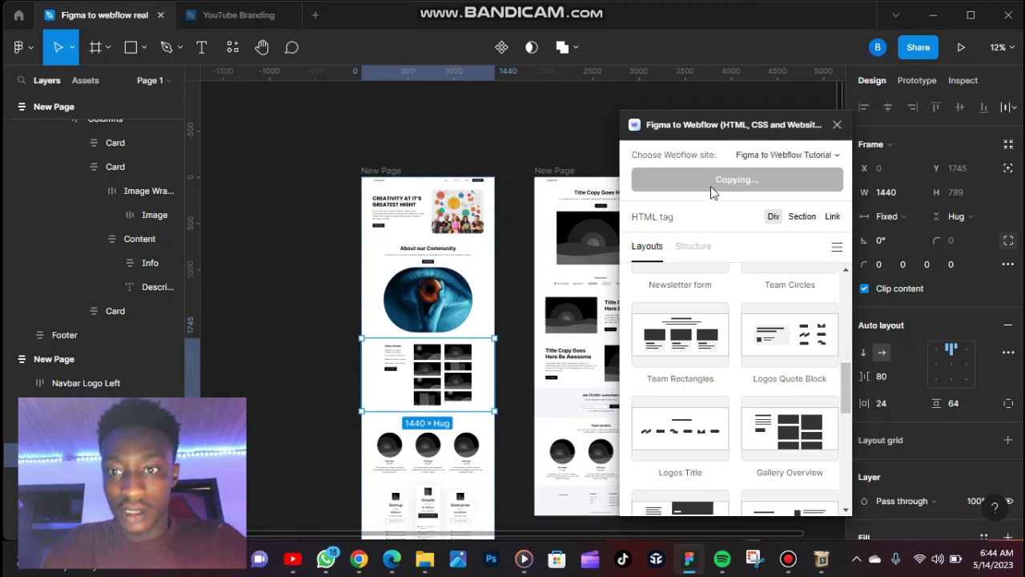
Switch to the Webflow designer in Edge, expand New Page 3 in the page structure and paste the copied layout inside it.
{"action": "left_click", "coordinate": [394, 562]}
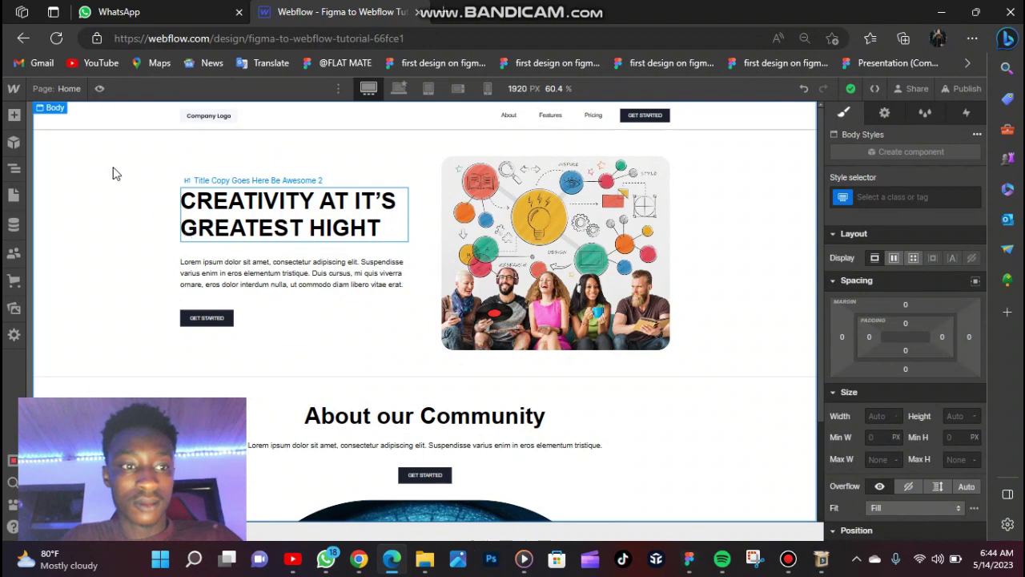
{"action": "left_click", "coordinate": [15, 170]}
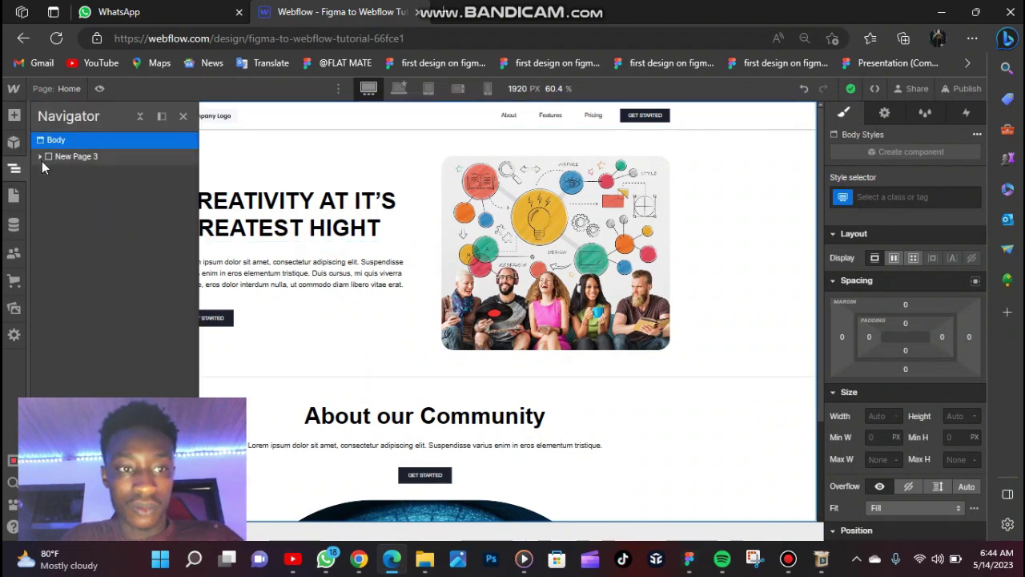
{"action": "left_click", "coordinate": [42, 160]}
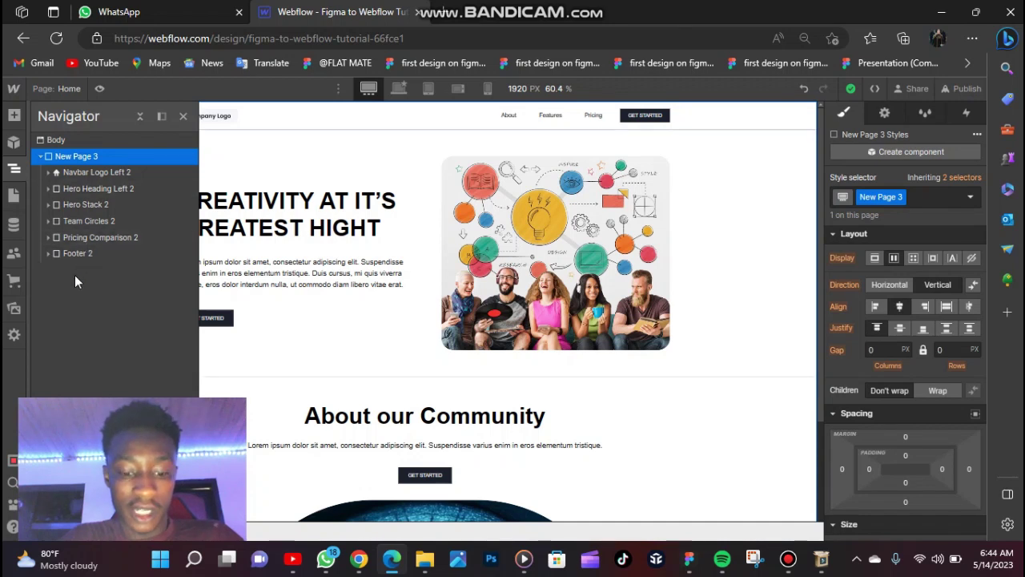
{"action": "key", "text": "ctrl+v"}
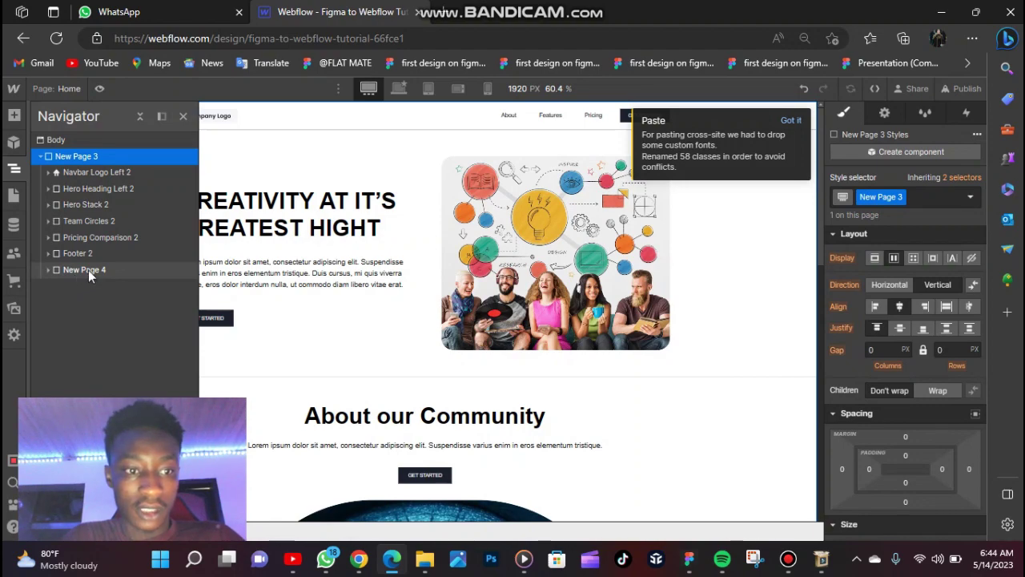
Select New Page 4 in the page structure and examine its pasted content down to the footer.
{"action": "left_click", "coordinate": [88, 270]}
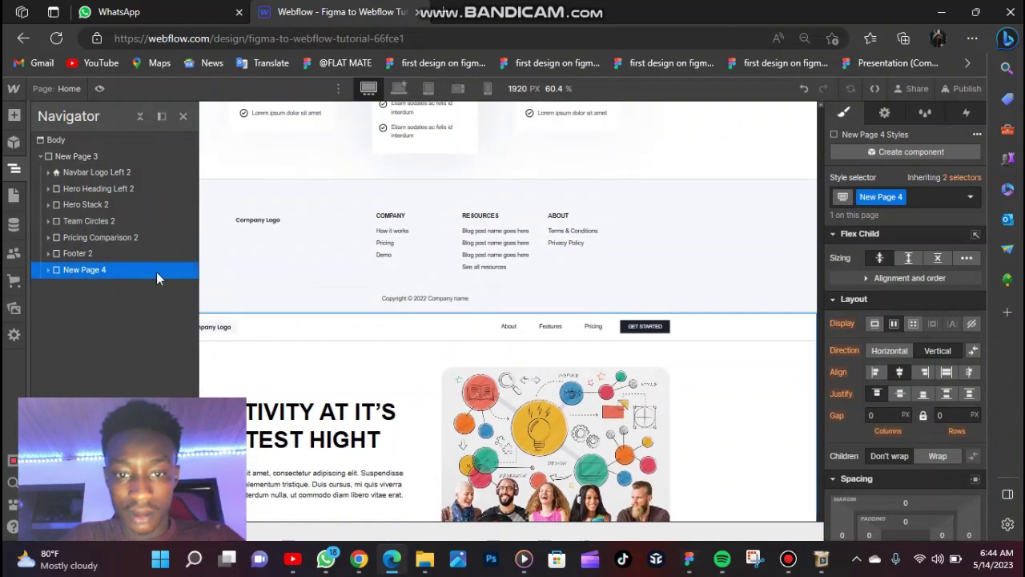
{"action": "scroll", "coordinate": [434, 341], "scroll_direction": "down", "scroll_amount": 6}
{"action": "scroll", "coordinate": [434, 340], "scroll_direction": "down", "scroll_amount": 5}
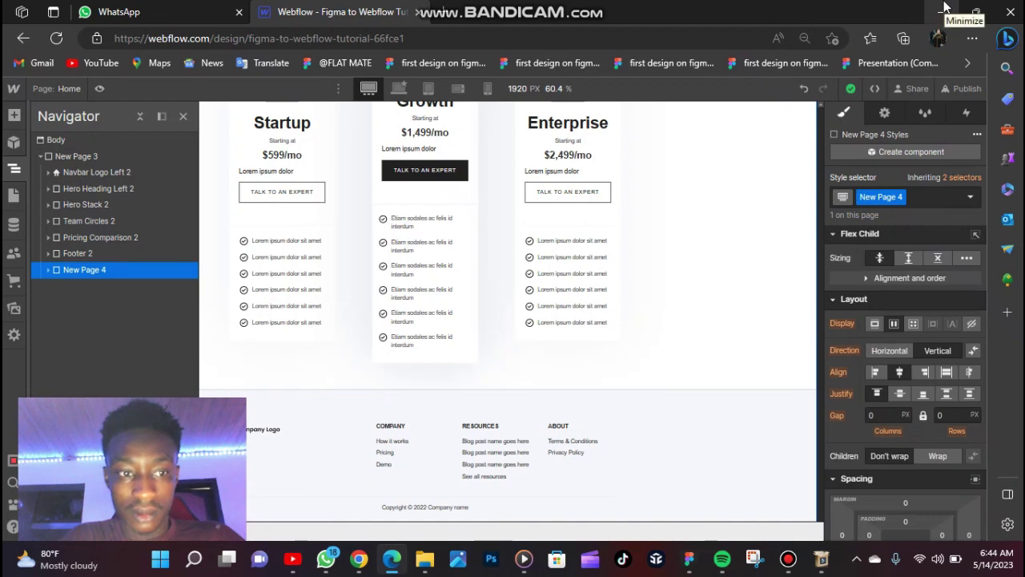
Return to Figma and examine the MacBook Air - 1 frame and the auto layout of its Get Started button.
{"action": "left_click", "coordinate": [945, 8]}
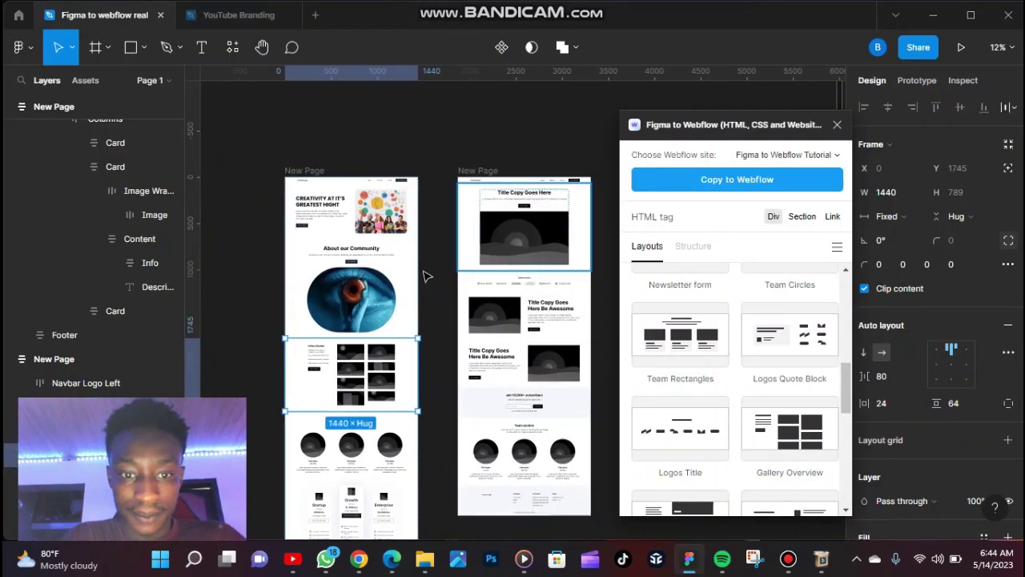
{"action": "scroll", "coordinate": [570, 229], "scroll_direction": "right", "scroll_amount": 2}
{"action": "scroll", "coordinate": [570, 229], "scroll_direction": "down", "scroll_amount": 3}
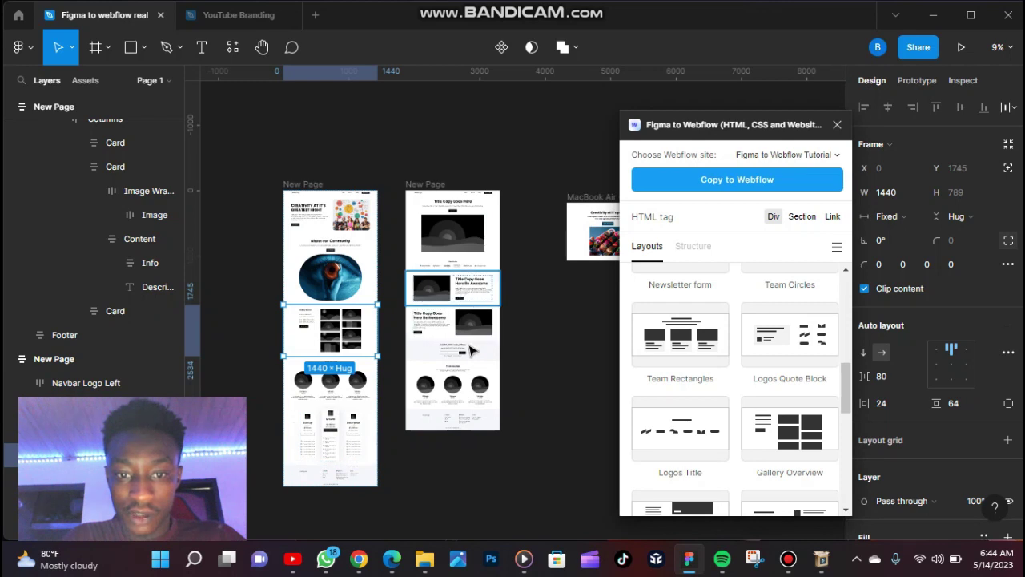
{"action": "scroll", "coordinate": [456, 254], "scroll_direction": "right", "scroll_amount": 5}
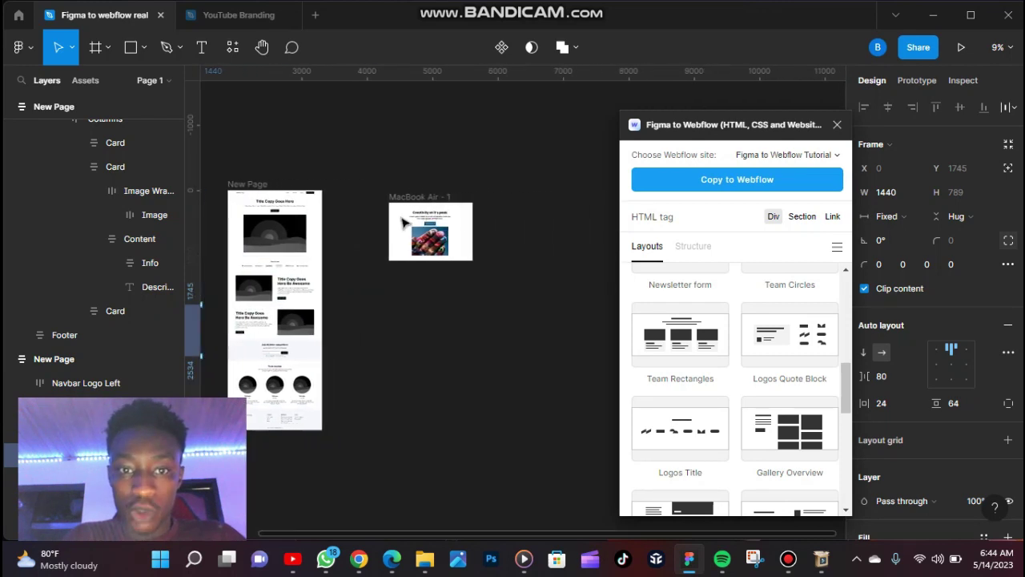
{"action": "scroll", "coordinate": [403, 223], "scroll_direction": "up", "scroll_amount": 3}
{"action": "scroll", "coordinate": [403, 224], "scroll_direction": "right", "scroll_amount": 2}
{"action": "scroll", "coordinate": [401, 222], "scroll_direction": "up", "scroll_amount": 3}
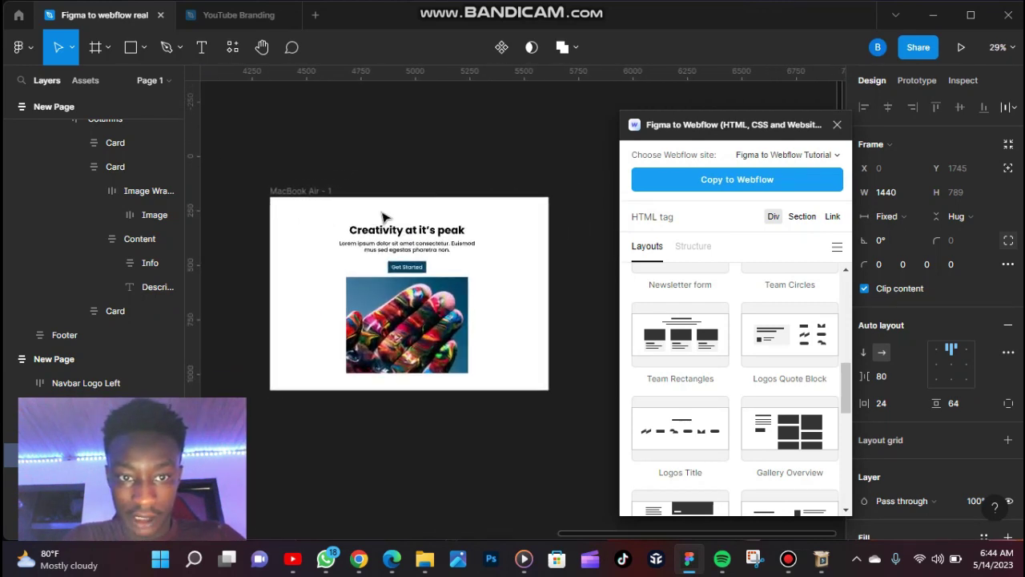
{"action": "left_click", "coordinate": [316, 197]}
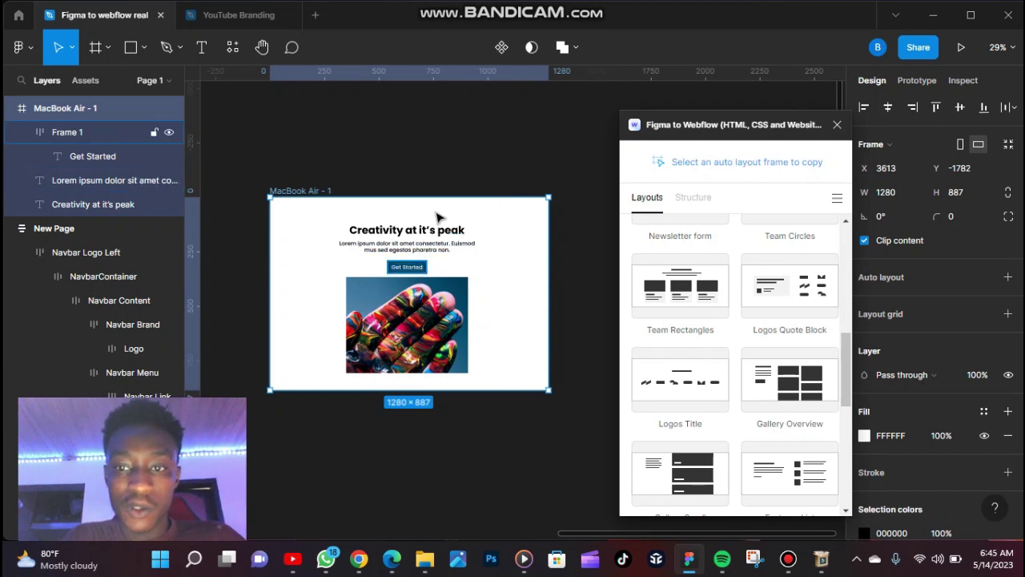
{"action": "left_click", "coordinate": [408, 271]}
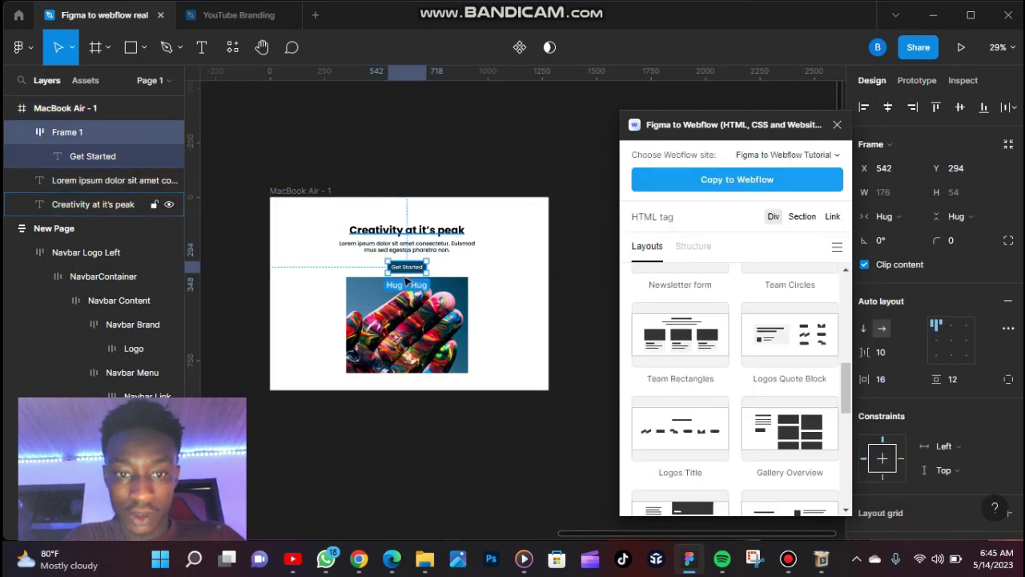
{"action": "scroll", "coordinate": [400, 281], "scroll_direction": "up", "scroll_amount": 1}
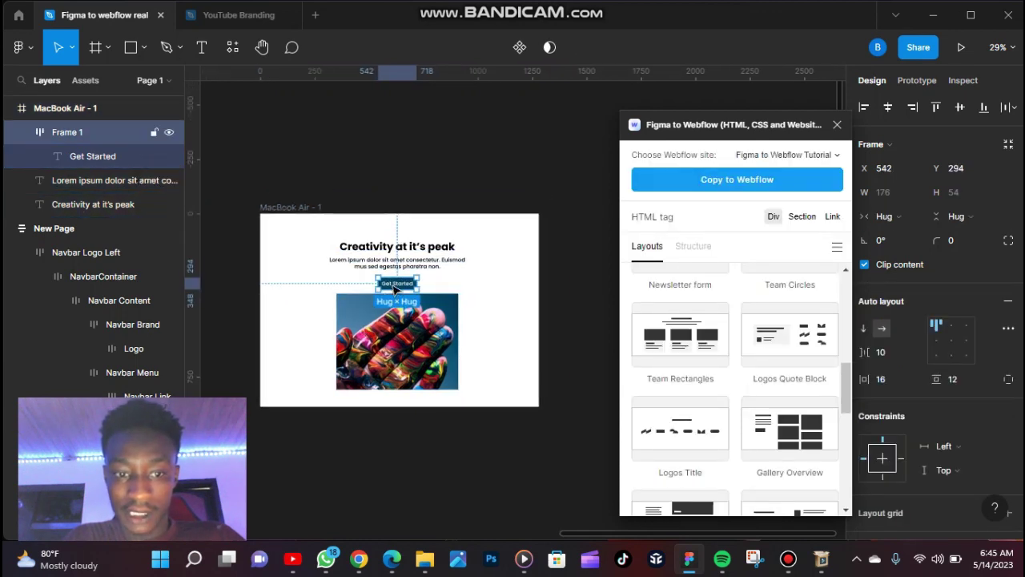
{"action": "scroll", "coordinate": [398, 287], "scroll_direction": "up", "scroll_amount": 5}
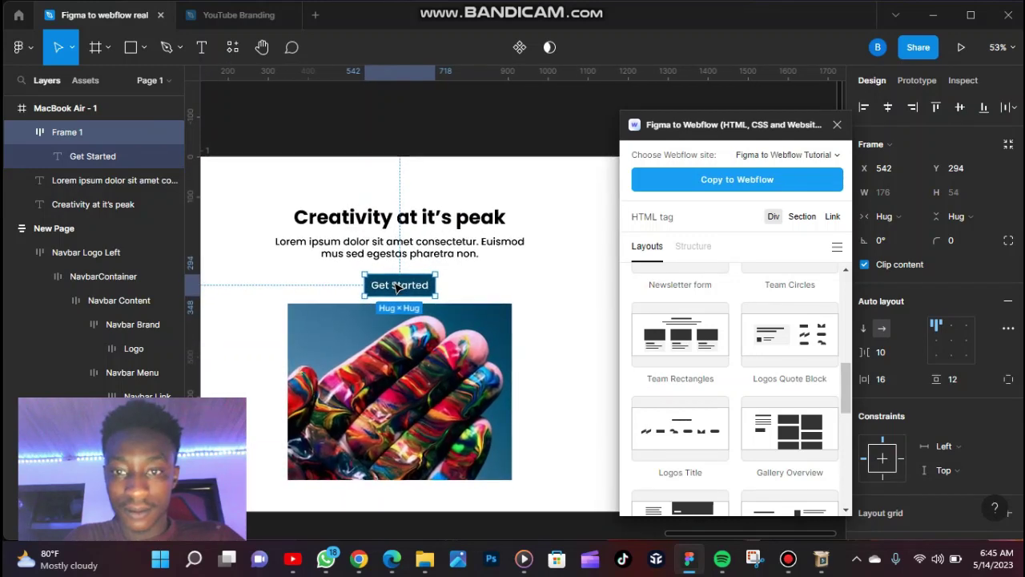
Add auto layout to the "Creativity at it's peak" heading and the paragraph below it.
{"action": "left_click", "coordinate": [477, 194]}
{"action": "left_click_drag", "start_coordinate": [481, 228], "coordinate": [478, 254]}
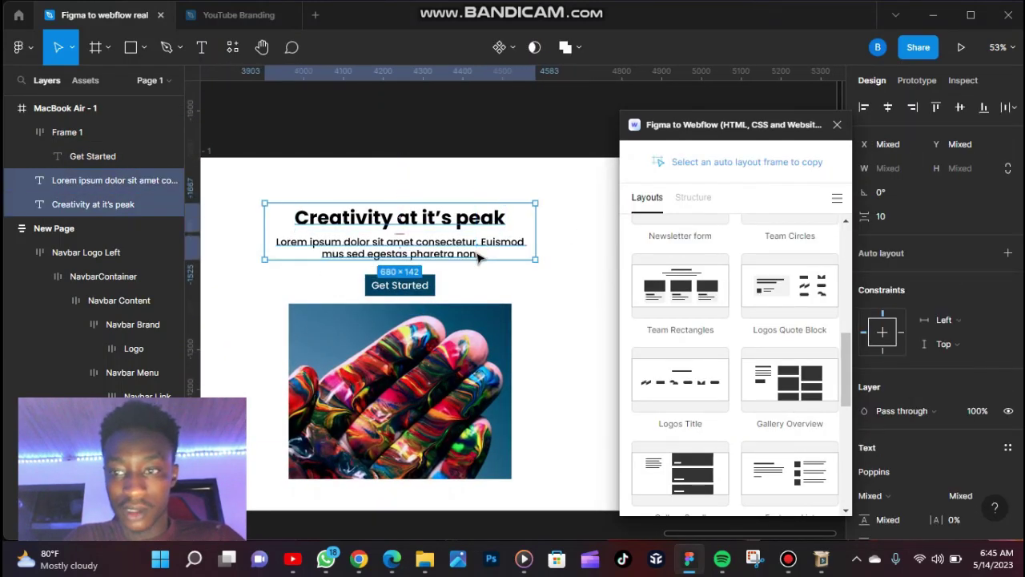
{"action": "left_click", "coordinate": [1008, 254]}
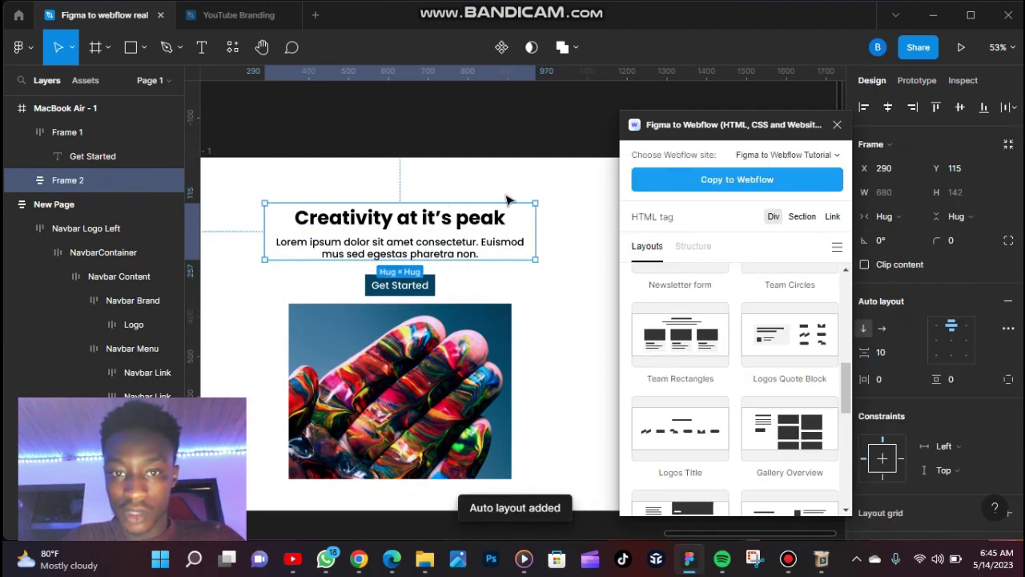
Combine the heading text frame and the Get Started button into one auto layout frame.
{"action": "left_click", "coordinate": [443, 192]}
{"action": "left_click", "coordinate": [417, 233]}
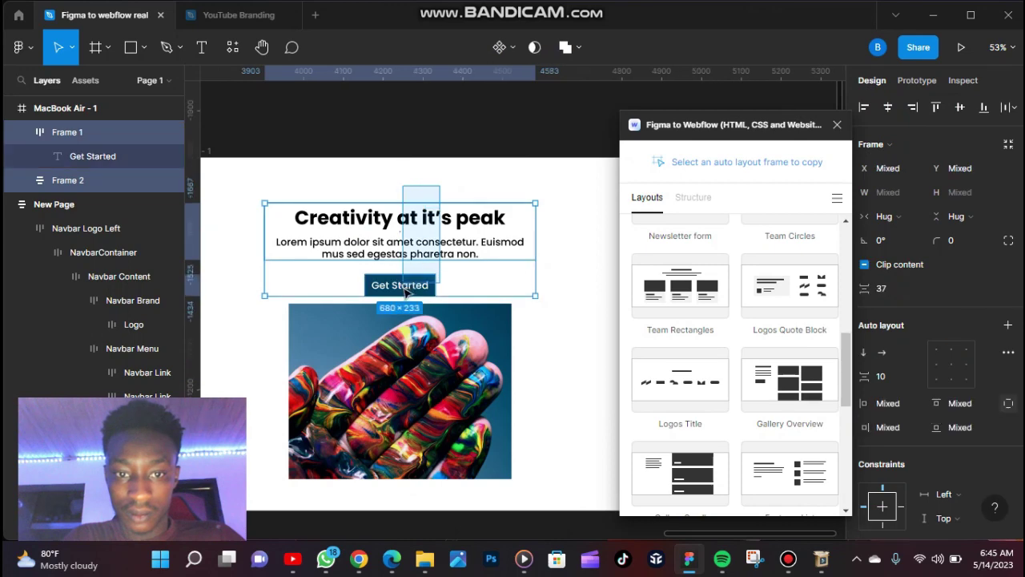
{"action": "left_click", "coordinate": [1007, 324]}
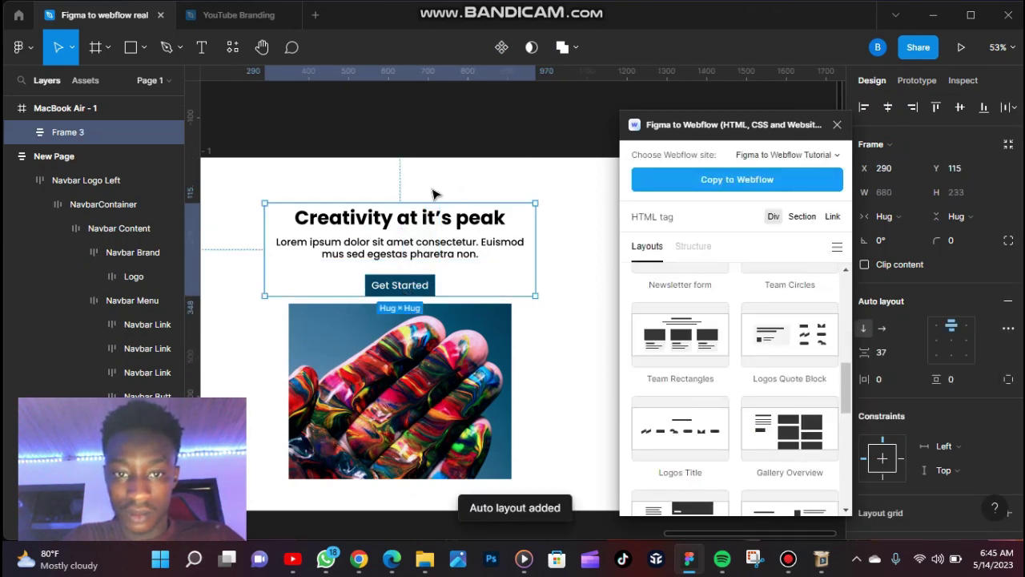
Examine the layout properties of the MacBook Air - 1 frame and the painted hand image below the button.
{"action": "key", "text": "shift+1"}
{"action": "left_click", "coordinate": [568, 366]}
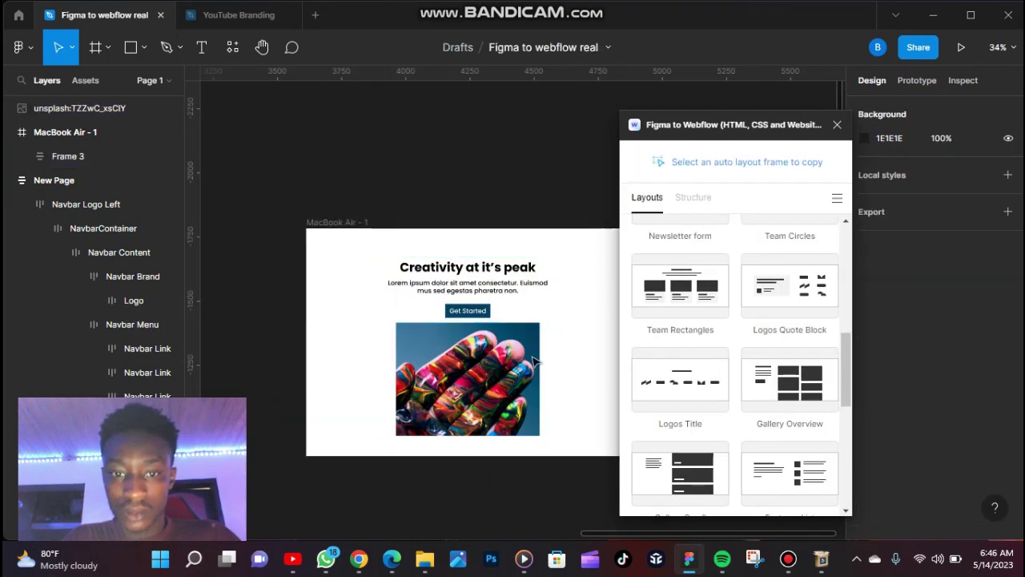
{"action": "left_click", "coordinate": [337, 224]}
{"action": "key", "text": "shift+2"}
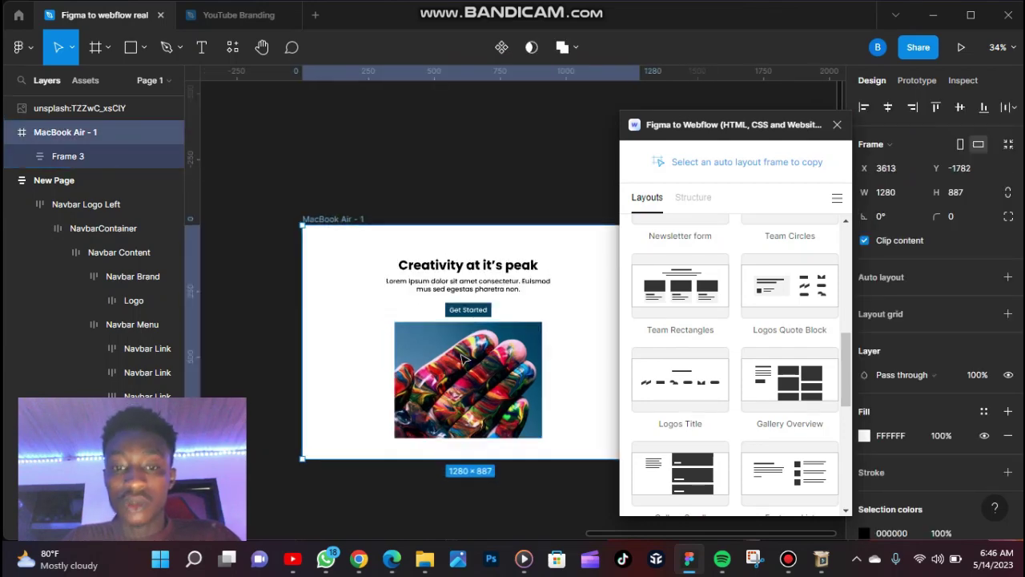
{"action": "scroll", "coordinate": [463, 360], "scroll_direction": "down", "scroll_amount": 2}
{"action": "left_click", "coordinate": [486, 349]}
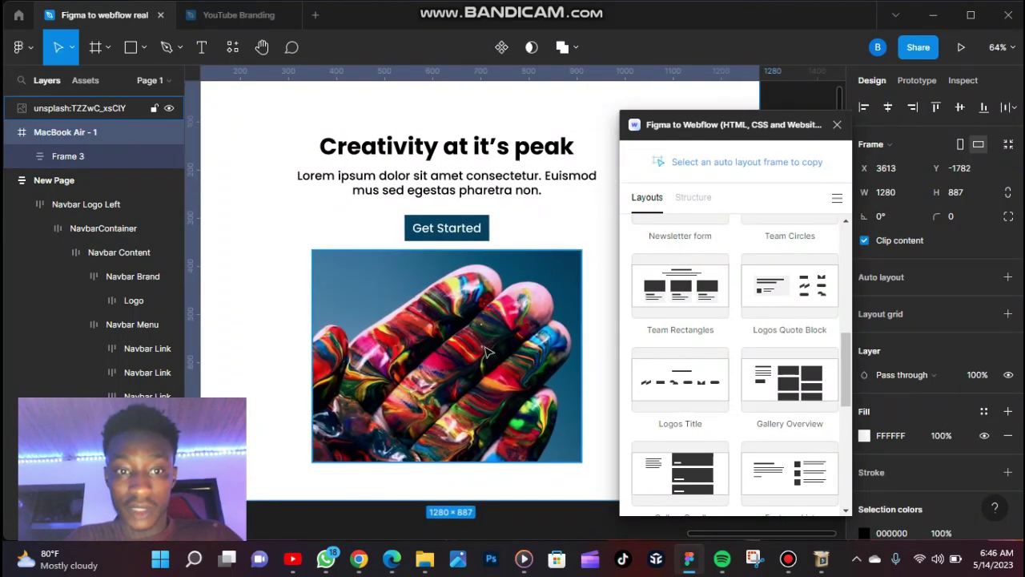
{"action": "scroll", "coordinate": [486, 349], "scroll_direction": "down", "scroll_amount": 3}
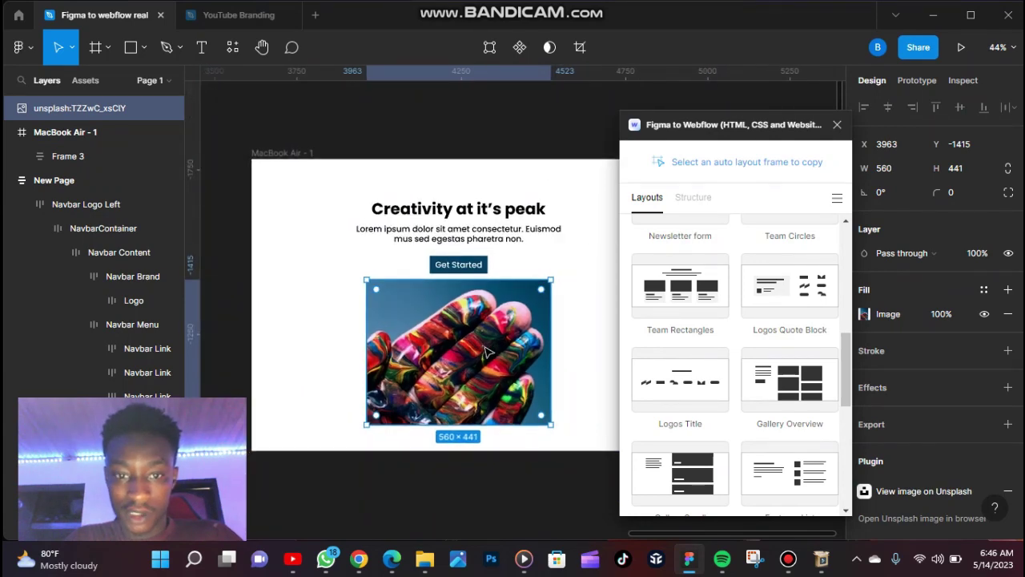
Move the painted hand image slightly to about X 3973, Y -1410.
{"action": "left_click", "coordinate": [442, 122]}
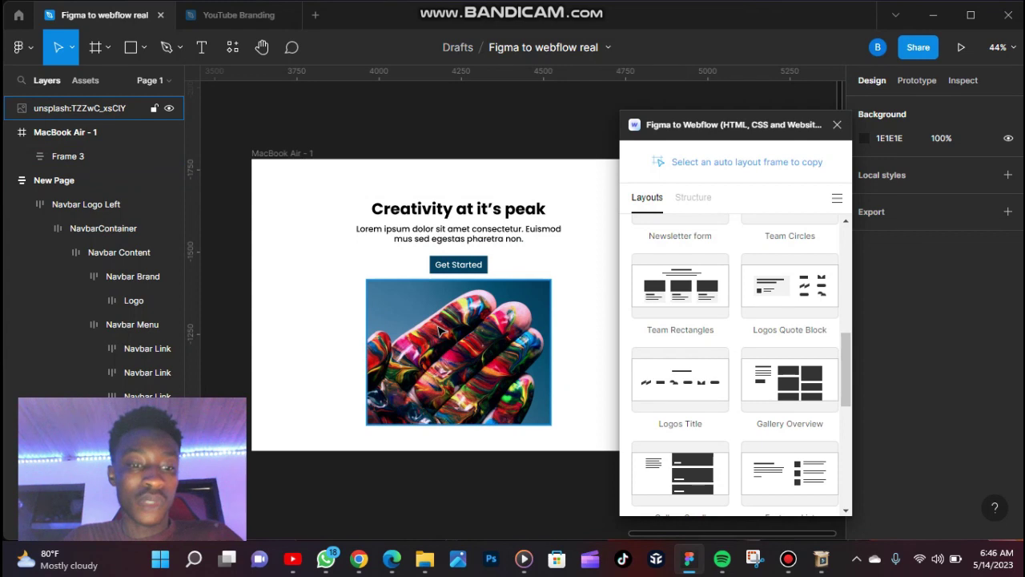
{"action": "left_click", "coordinate": [440, 409]}
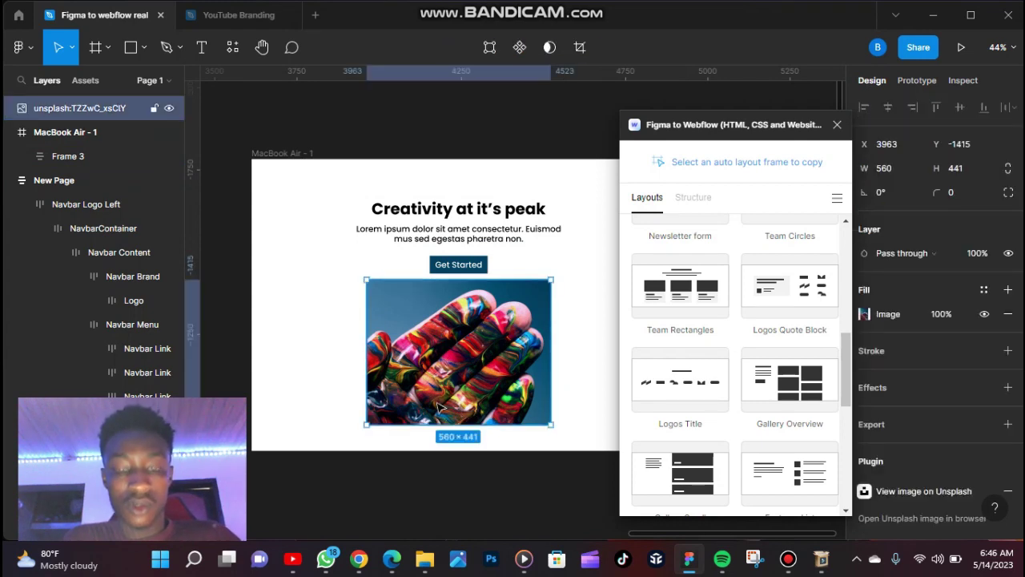
{"action": "left_click_drag", "start_coordinate": [437, 414], "coordinate": [439, 416]}
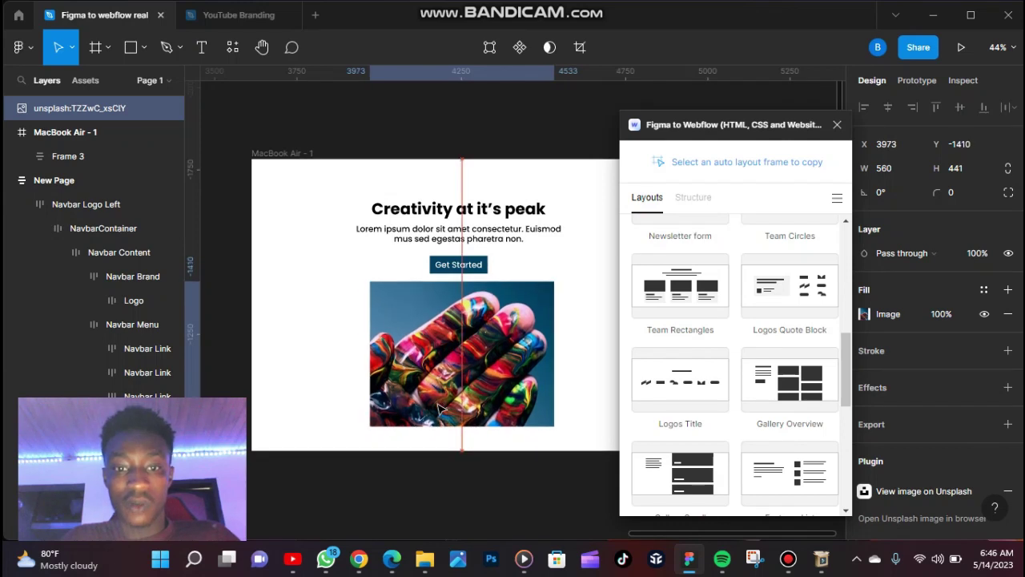
Select the auto layout frame holding the heading, paragraph and button to check its Copy to Webflow option.
{"action": "left_click", "coordinate": [313, 237]}
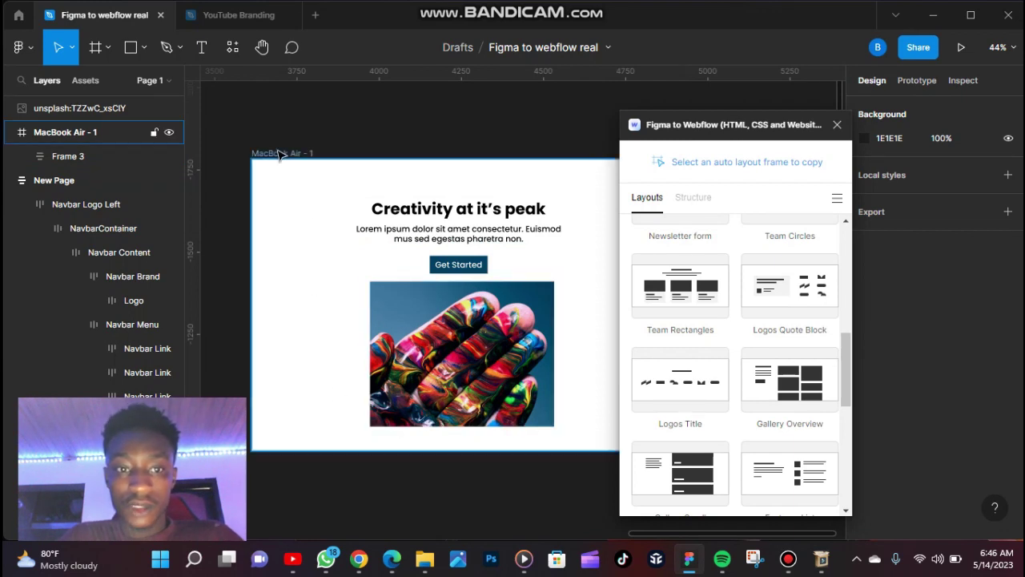
{"action": "left_click", "coordinate": [433, 226]}
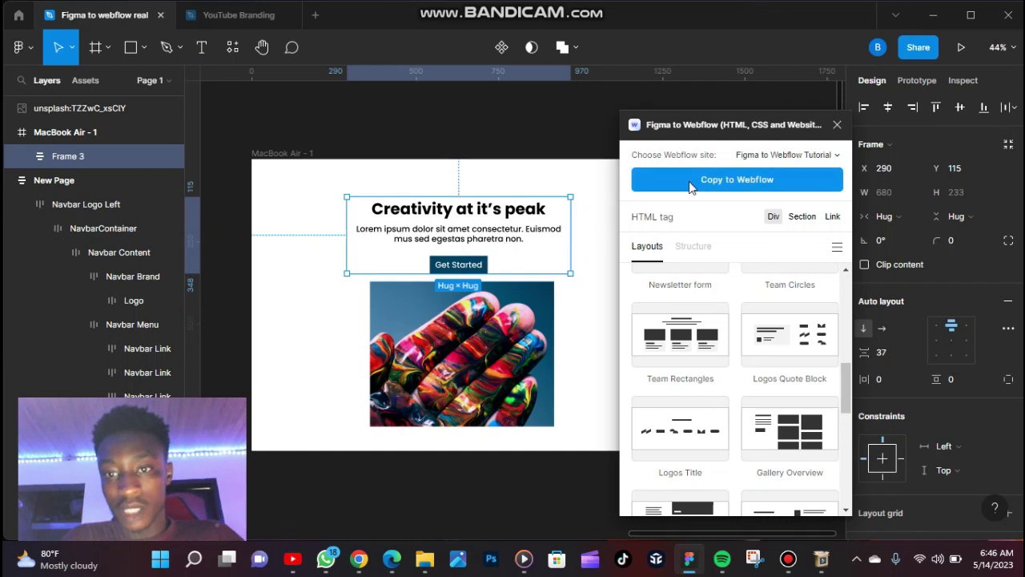
{"action": "left_click", "coordinate": [597, 237]}
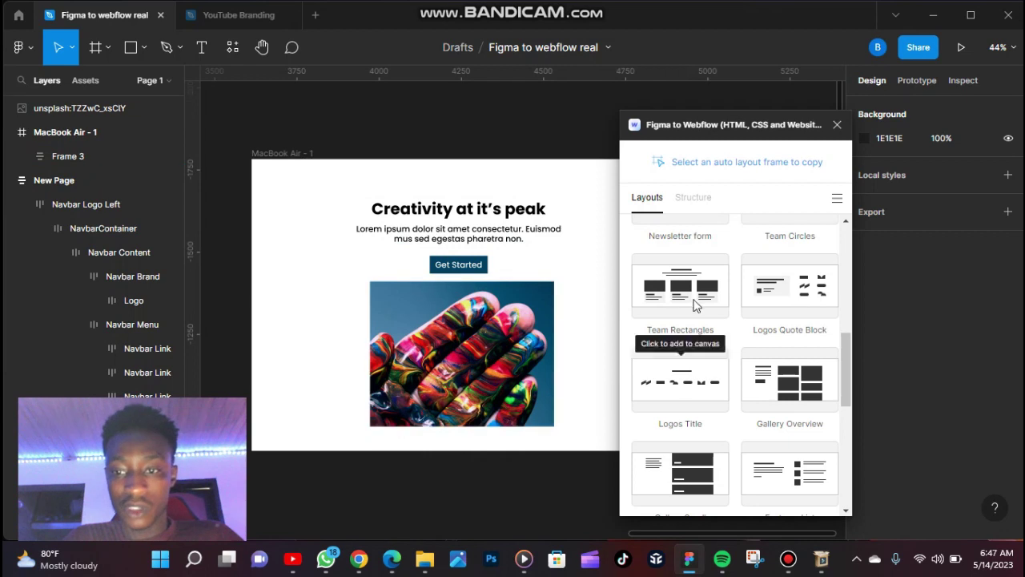
Review the start of the plugin's layout library and the hero section of the second New Page.
{"action": "scroll", "coordinate": [473, 358], "scroll_direction": "up", "scroll_amount": 2}
{"action": "scroll", "coordinate": [473, 358], "scroll_direction": "up", "scroll_amount": 2}
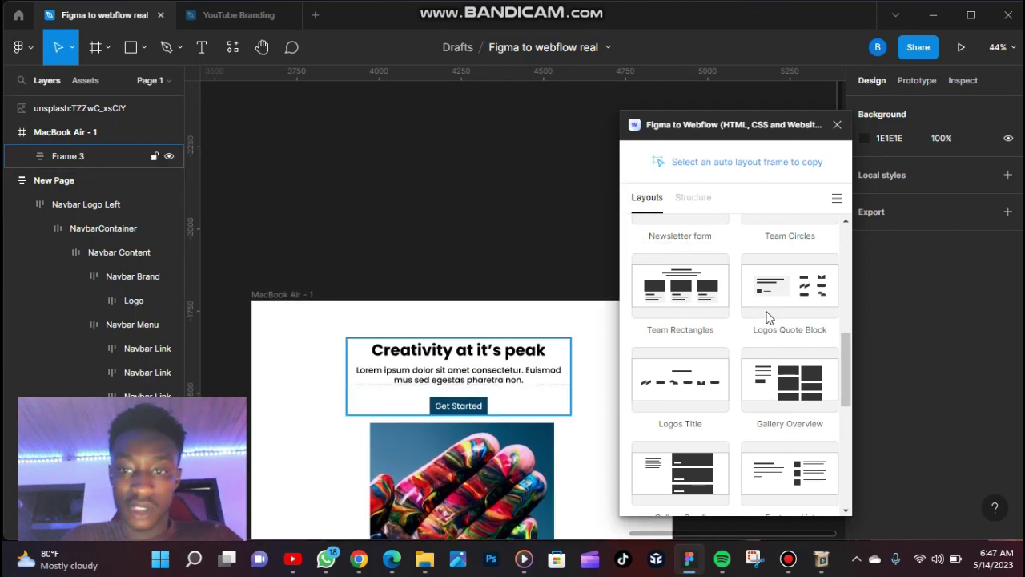
{"action": "scroll", "coordinate": [766, 320], "scroll_direction": "up", "scroll_amount": 8}
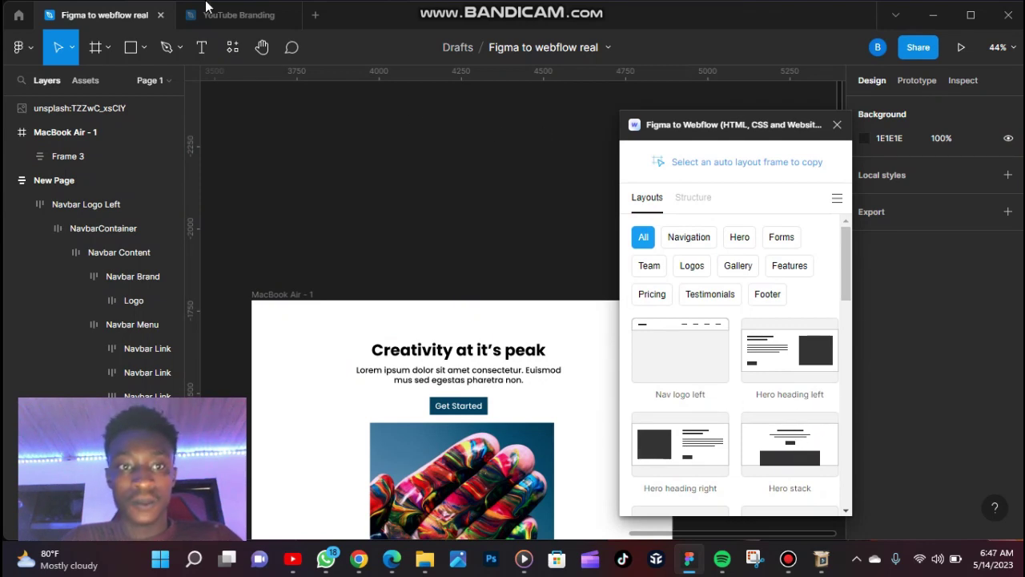
{"action": "scroll", "coordinate": [392, 101], "scroll_direction": "left", "scroll_amount": 7}
{"action": "scroll", "coordinate": [391, 101], "scroll_direction": "down", "scroll_amount": 1}
{"action": "scroll", "coordinate": [391, 102], "scroll_direction": "left", "scroll_amount": 8}
{"action": "scroll", "coordinate": [392, 102], "scroll_direction": "down", "scroll_amount": 1}
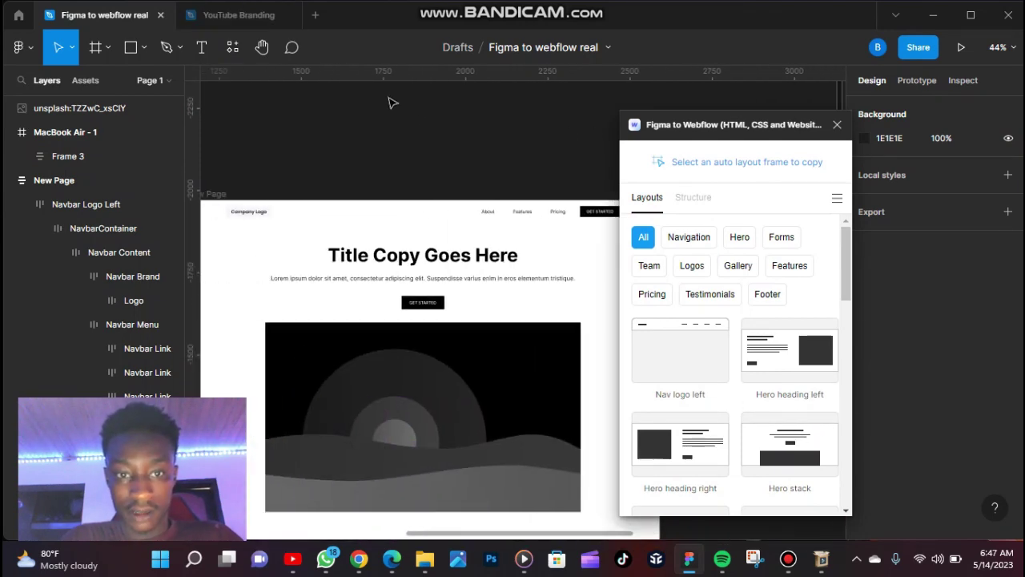
Switch to Webflow in the Edge browser and delete the New Page 4 element from the page.
{"action": "left_click", "coordinate": [408, 326]}
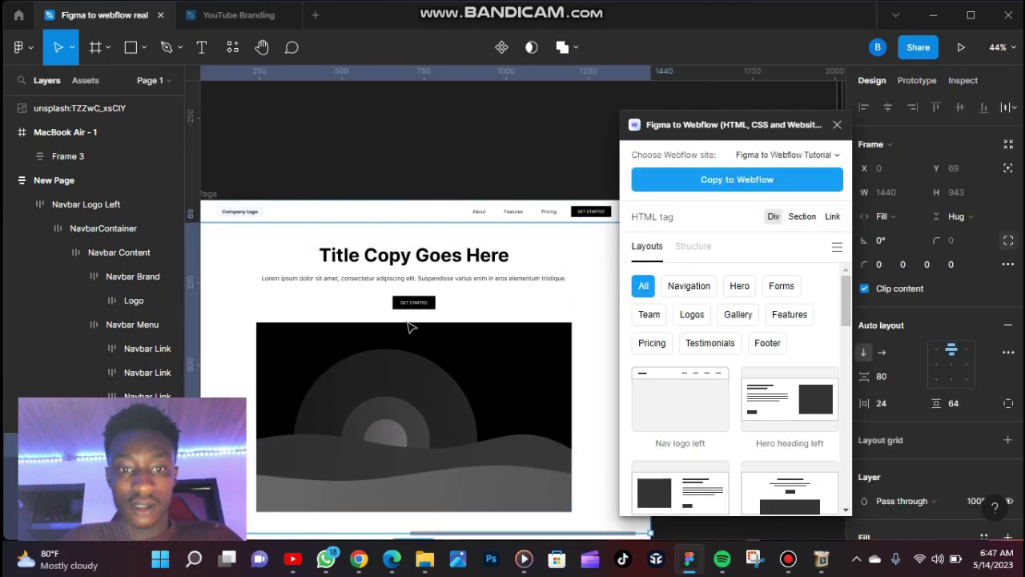
{"action": "left_click", "coordinate": [930, 16]}
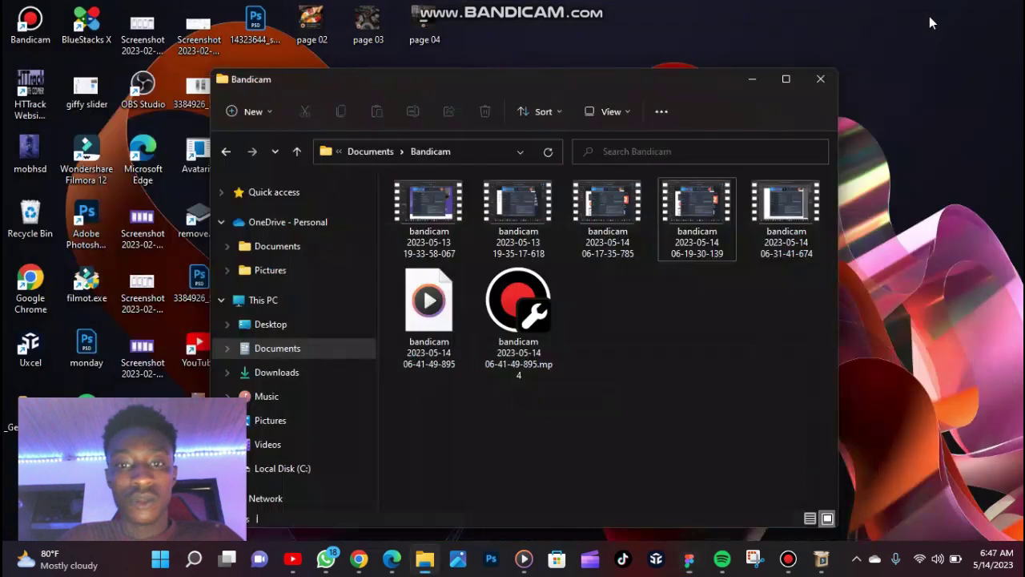
{"action": "left_click", "coordinate": [392, 561]}
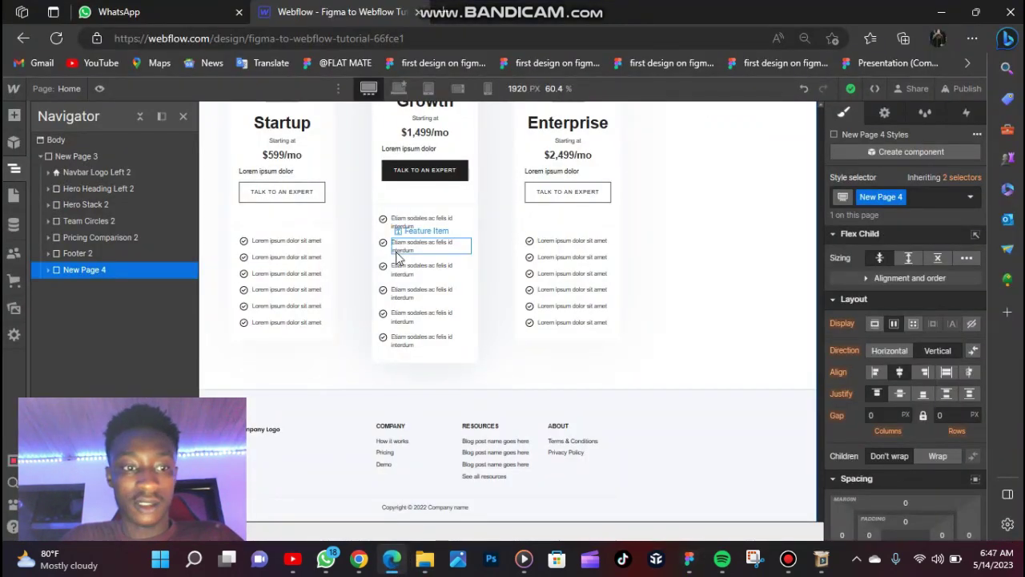
{"action": "key", "text": "Delete"}
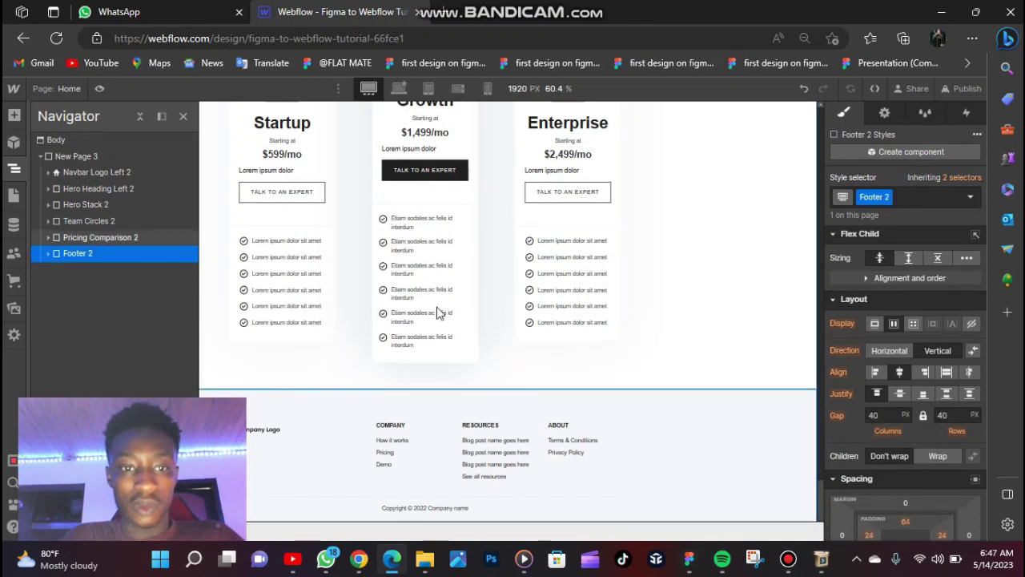
Select the Hero Heading Left 2 section with the CREATIVITY AT IT'S GREATEST HIGHT heading.
{"action": "scroll", "coordinate": [460, 321], "scroll_direction": "up", "scroll_amount": 5}
{"action": "scroll", "coordinate": [457, 316], "scroll_direction": "up", "scroll_amount": 8}
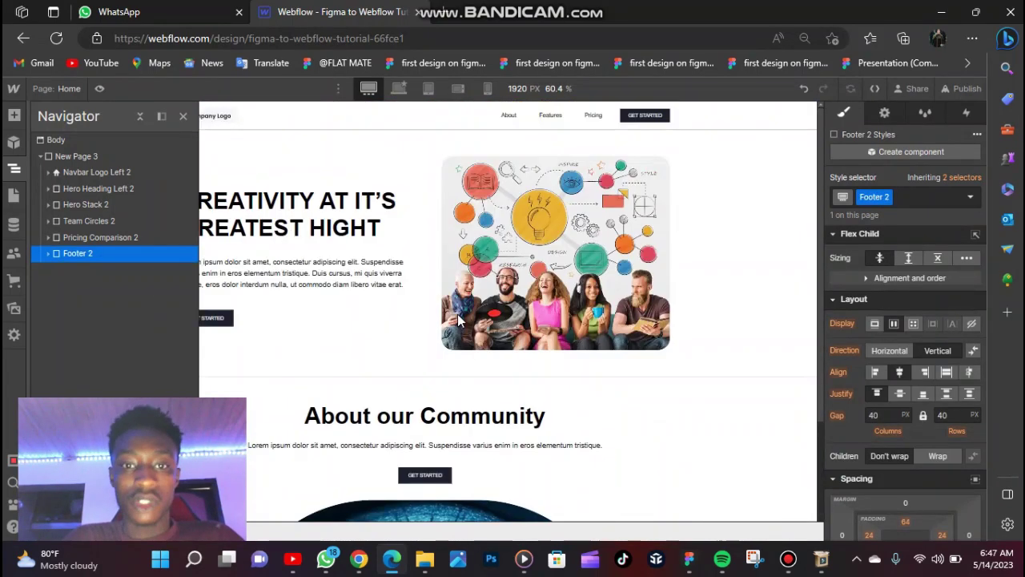
{"action": "left_click", "coordinate": [719, 194]}
{"action": "left_click", "coordinate": [715, 193]}
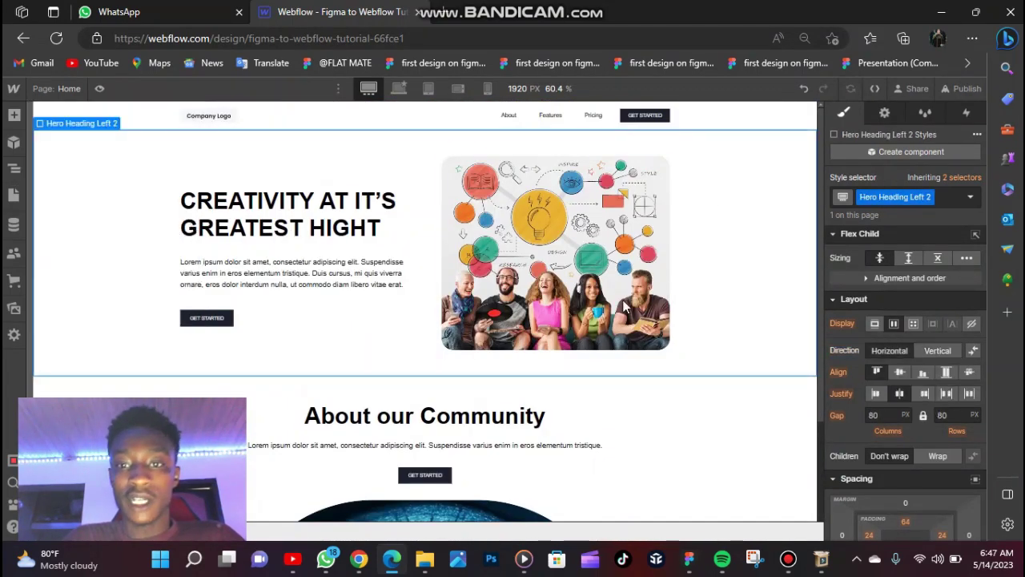
Publish the site to its webflow.io staging domain and open the published site.
{"action": "left_click", "coordinate": [967, 88]}
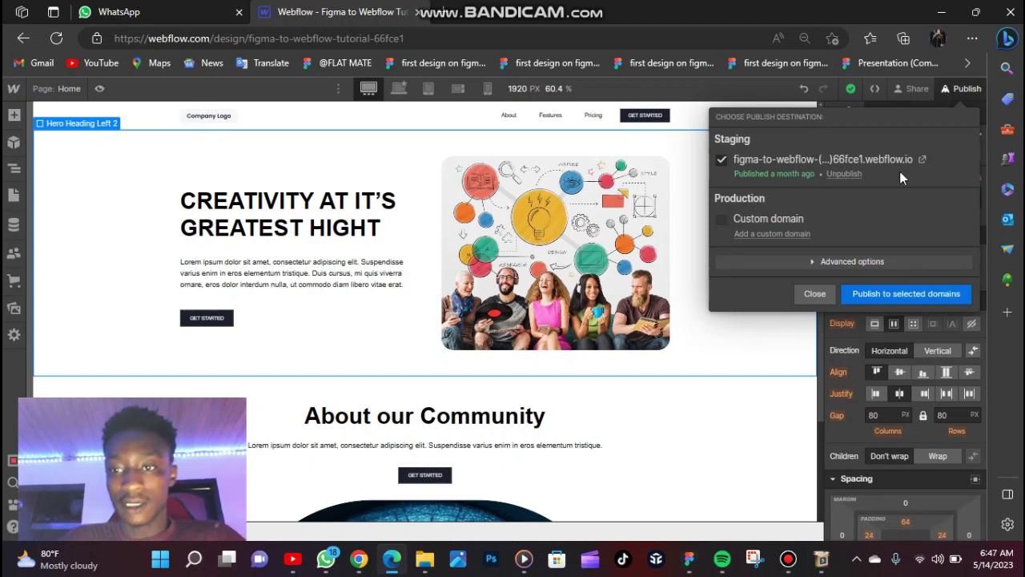
{"action": "left_click", "coordinate": [874, 295]}
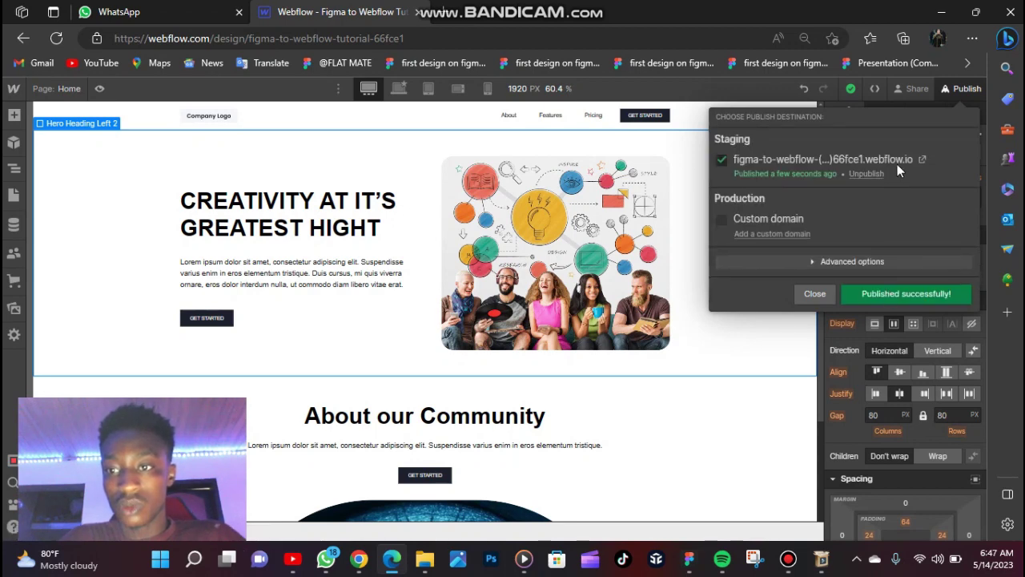
{"action": "left_click", "coordinate": [922, 159]}
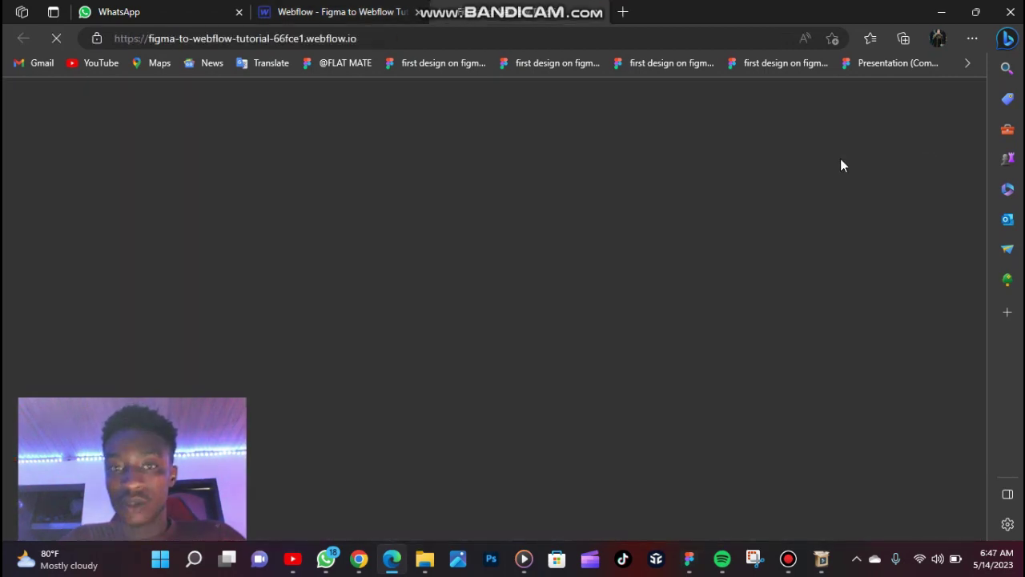
Review the published page from the navbar and hero through the community and pricing sections.
{"action": "scroll", "coordinate": [538, 157], "scroll_direction": "down", "scroll_amount": 5}
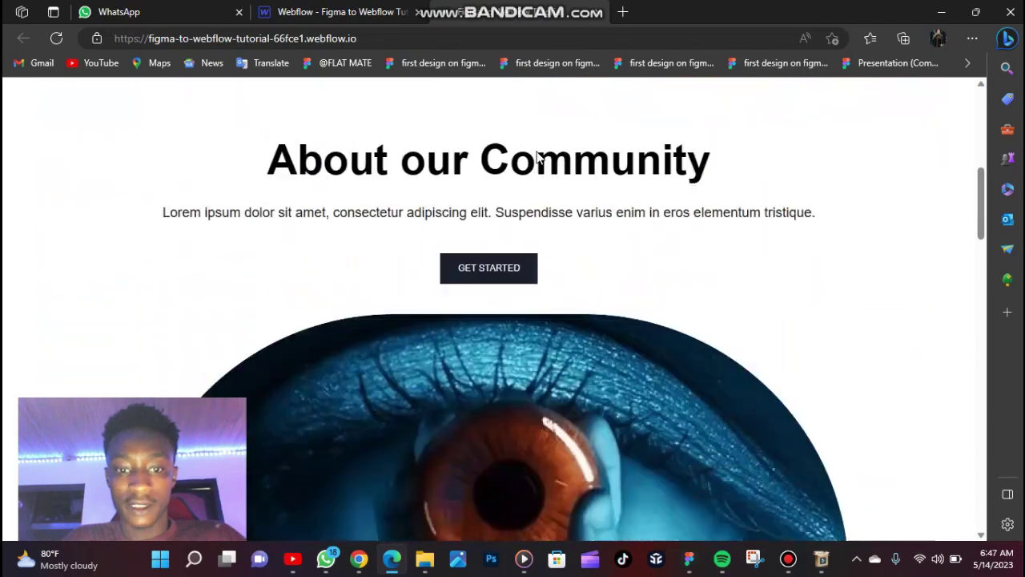
{"action": "scroll", "coordinate": [538, 157], "scroll_direction": "up", "scroll_amount": 5}
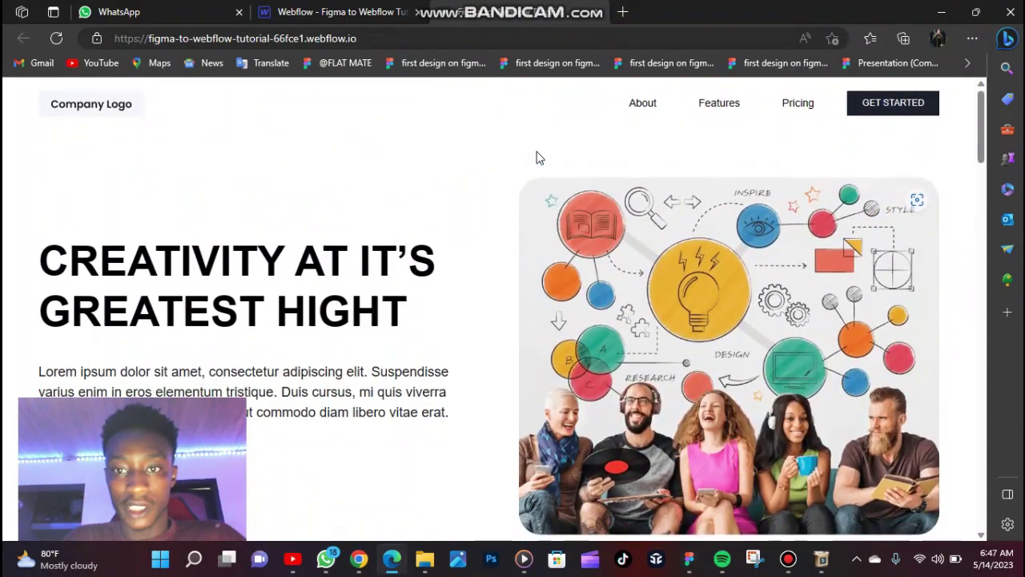
{"action": "scroll", "coordinate": [538, 157], "scroll_direction": "down", "scroll_amount": 15}
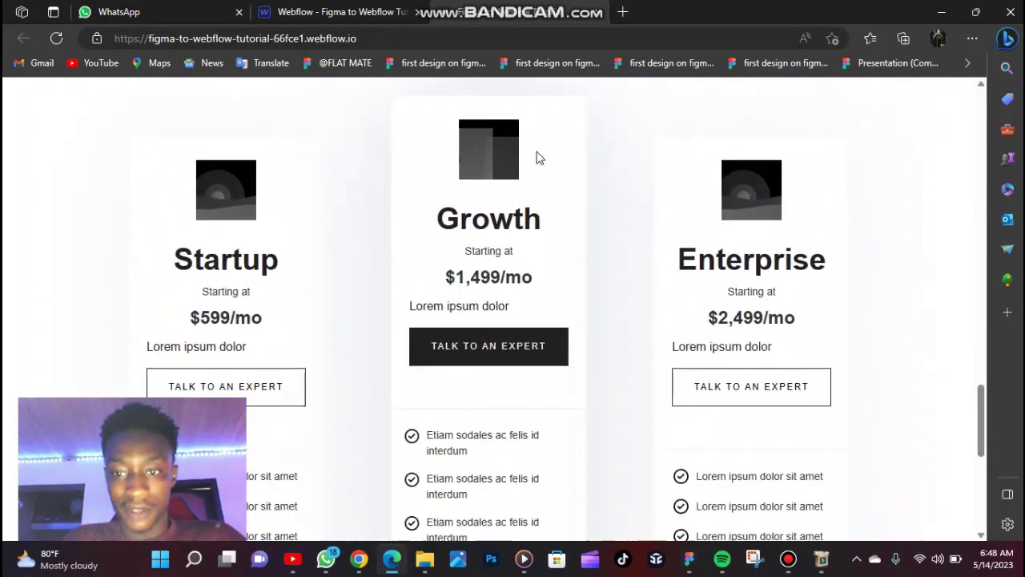
{"action": "scroll", "coordinate": [537, 155], "scroll_direction": "down", "scroll_amount": 5}
{"action": "scroll", "coordinate": [540, 359], "scroll_direction": "up", "scroll_amount": 20}
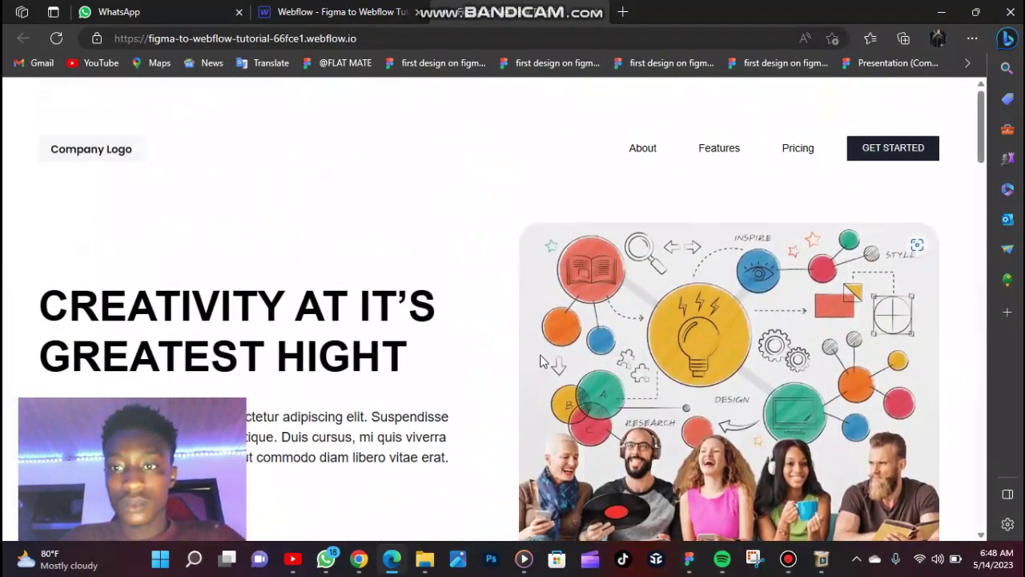
{"action": "scroll", "coordinate": [540, 360], "scroll_direction": "down", "scroll_amount": 1}
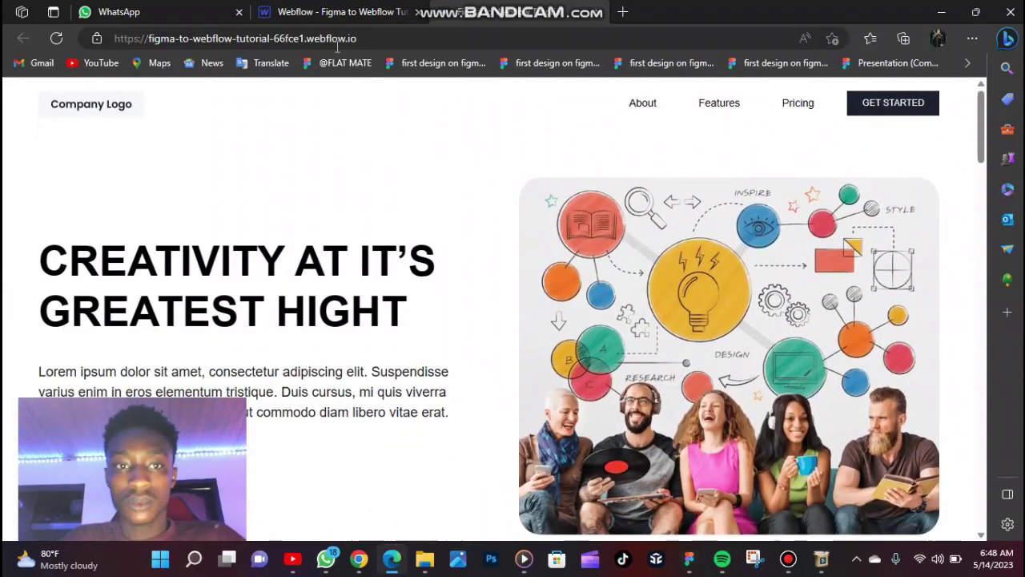
Return to the Webflow designer, close the publish options and check the Share site options.
{"action": "left_click", "coordinate": [371, 12]}
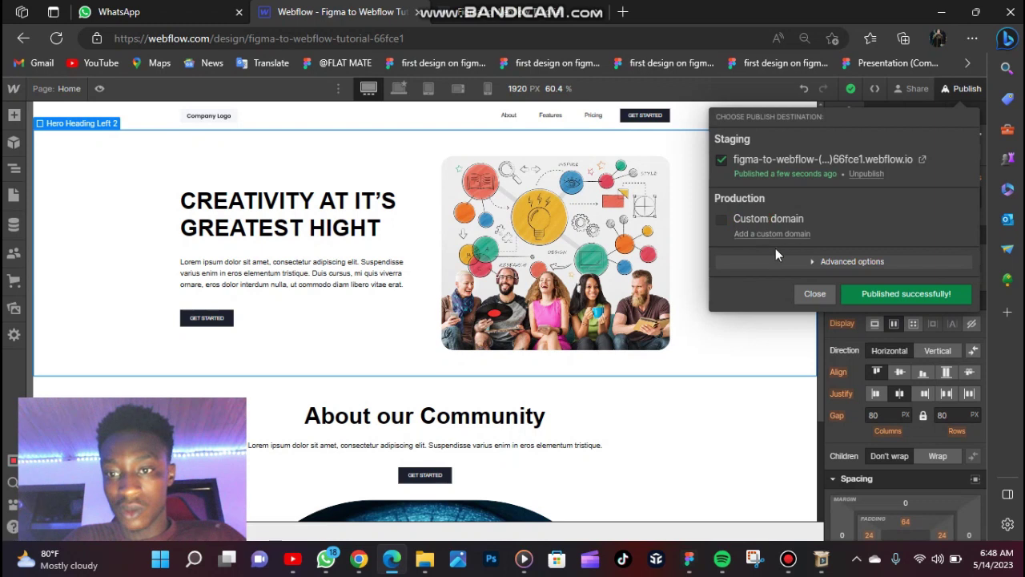
{"action": "left_click", "coordinate": [814, 294]}
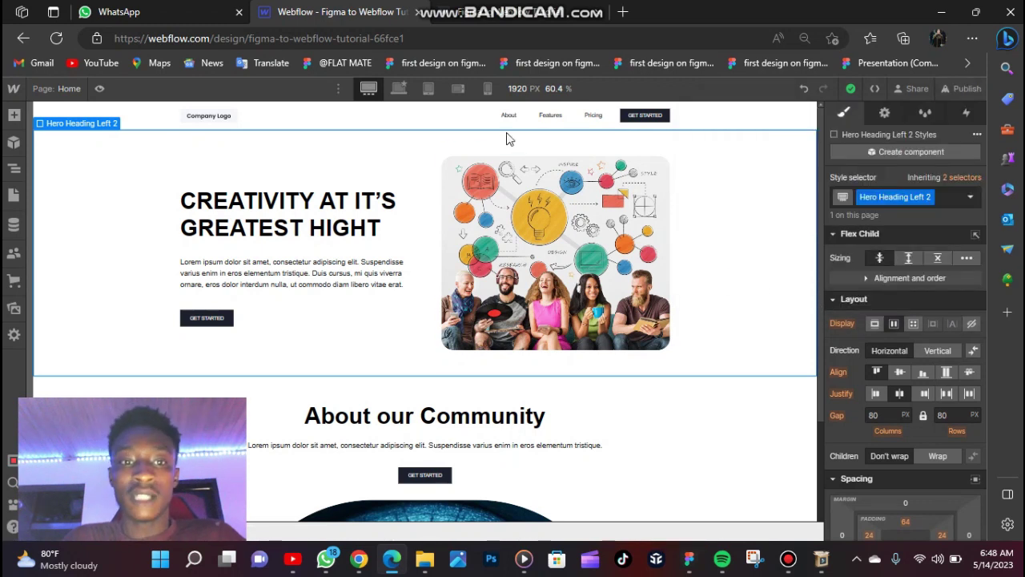
{"action": "left_click", "coordinate": [913, 89]}
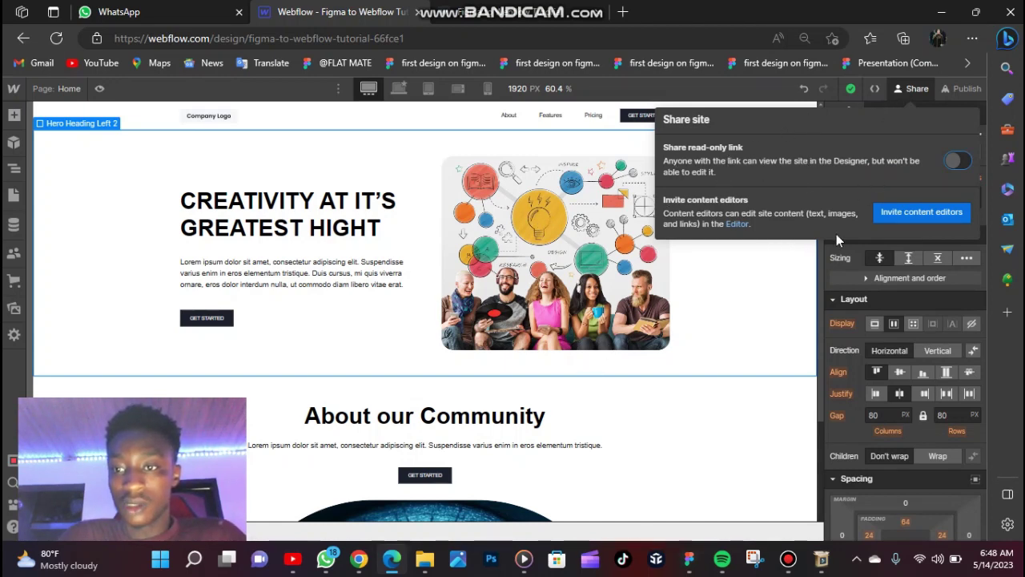
{"action": "left_click", "coordinate": [907, 92]}
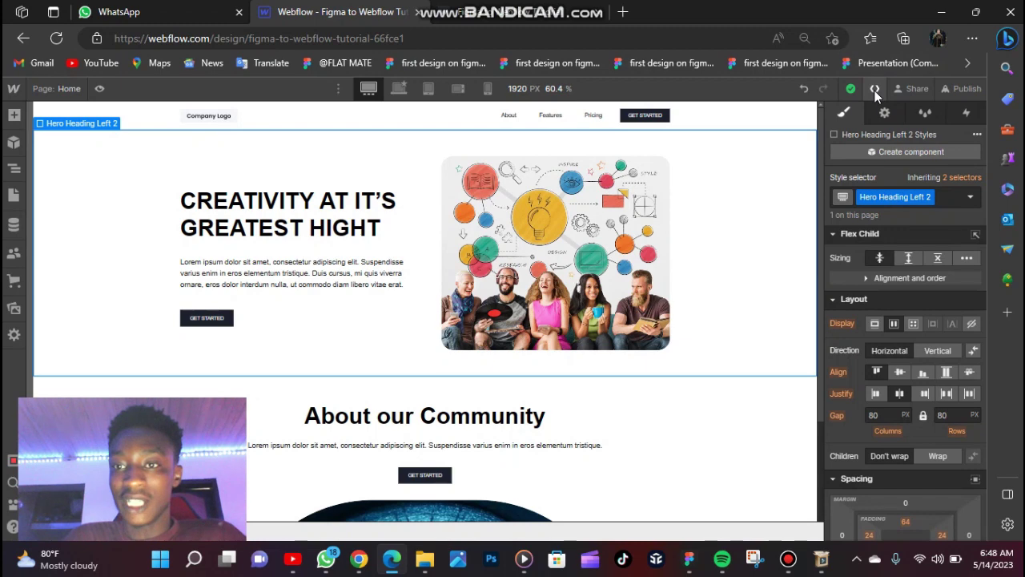
Examine the HTML in the site's Export Code preview from the navbar to the footer, and close it.
{"action": "left_click", "coordinate": [874, 91]}
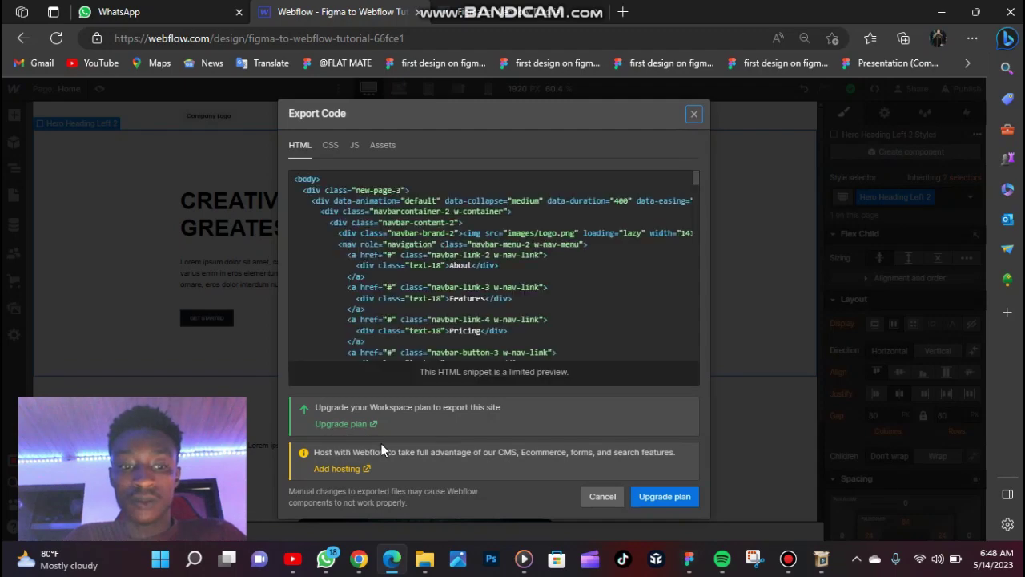
{"action": "scroll", "coordinate": [411, 317], "scroll_direction": "down", "scroll_amount": 10}
{"action": "scroll", "coordinate": [412, 322], "scroll_direction": "down", "scroll_amount": 15}
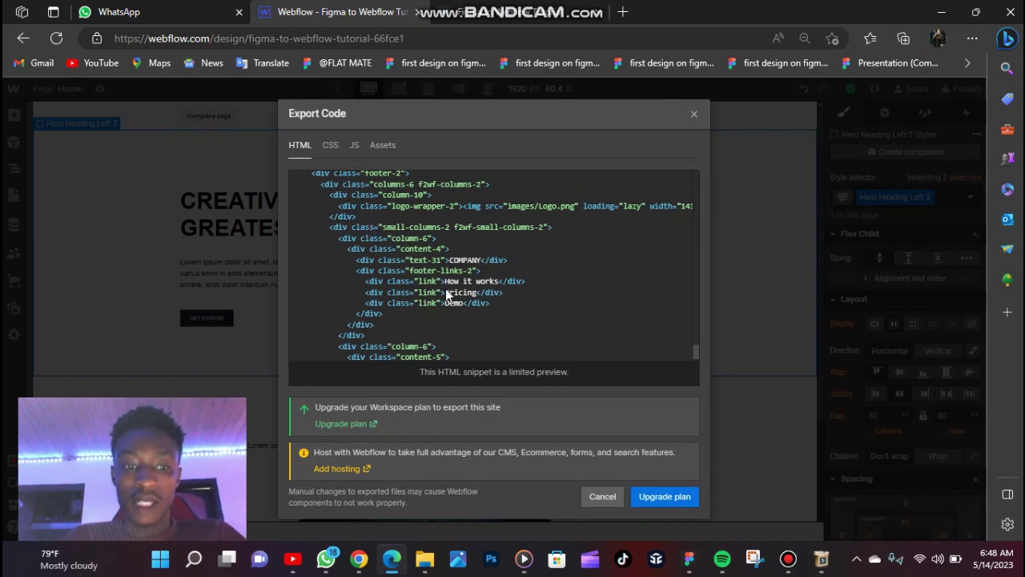
{"action": "scroll", "coordinate": [445, 288], "scroll_direction": "down", "scroll_amount": 5}
{"action": "scroll", "coordinate": [446, 288], "scroll_direction": "down", "scroll_amount": 1}
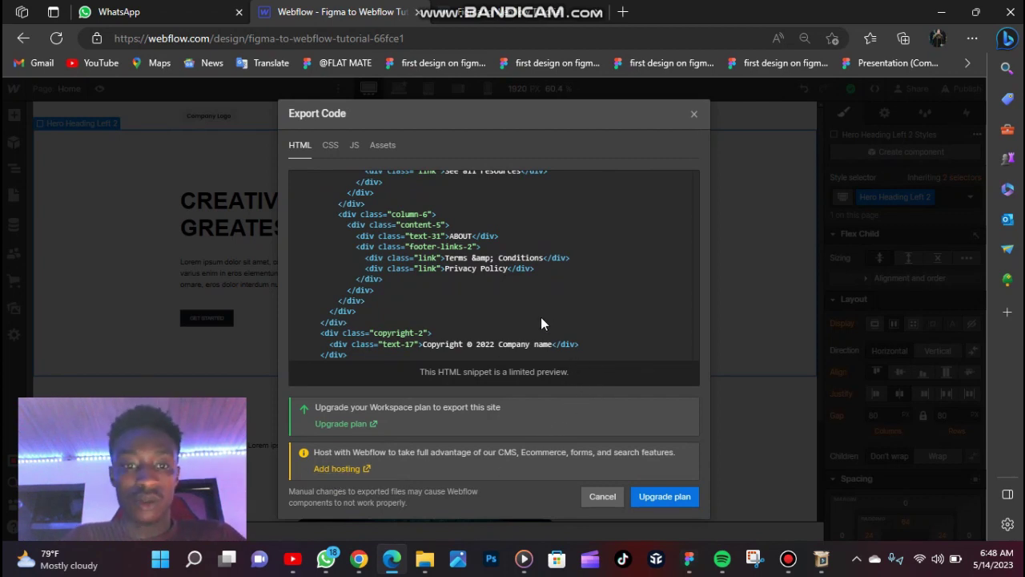
{"action": "scroll", "coordinate": [541, 320], "scroll_direction": "down", "scroll_amount": 1}
{"action": "scroll", "coordinate": [540, 320], "scroll_direction": "up", "scroll_amount": 10}
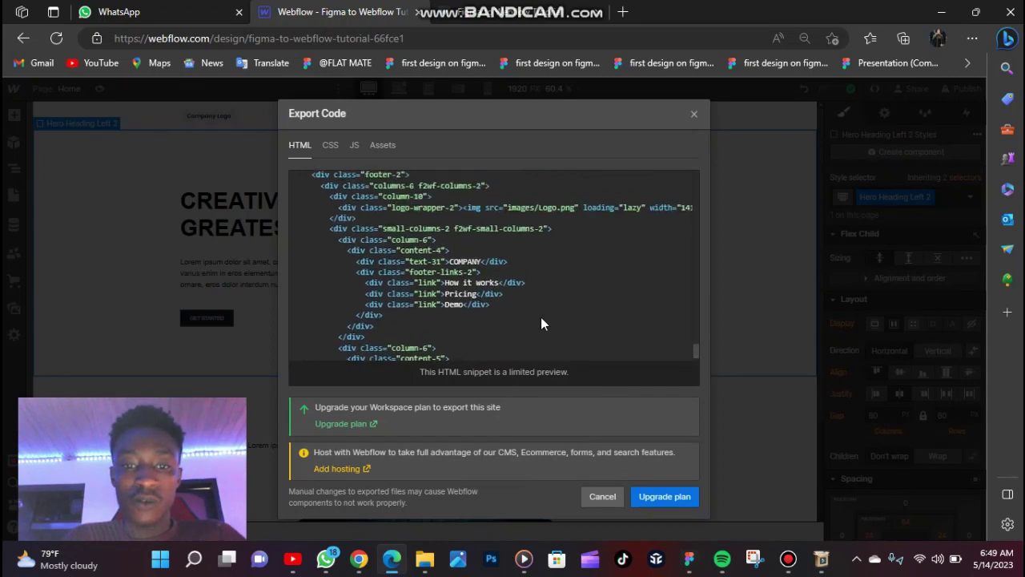
{"action": "scroll", "coordinate": [540, 322], "scroll_direction": "up", "scroll_amount": 10}
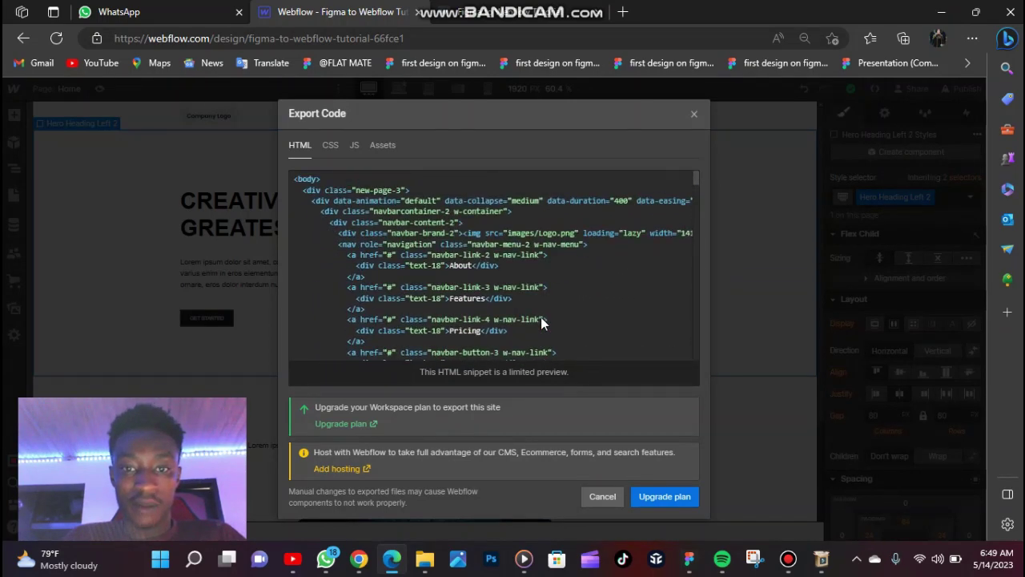
{"action": "left_click", "coordinate": [693, 114]}
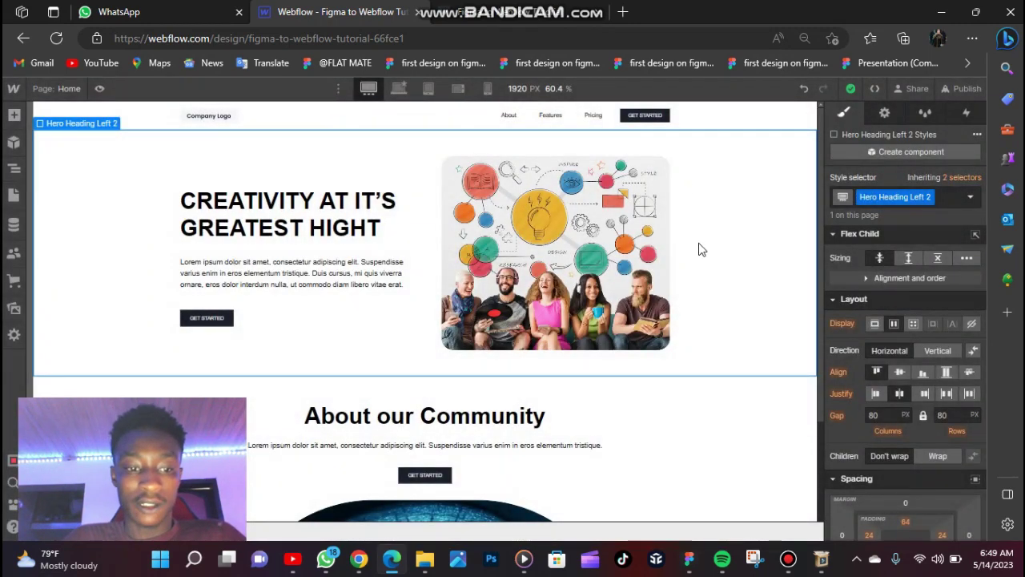